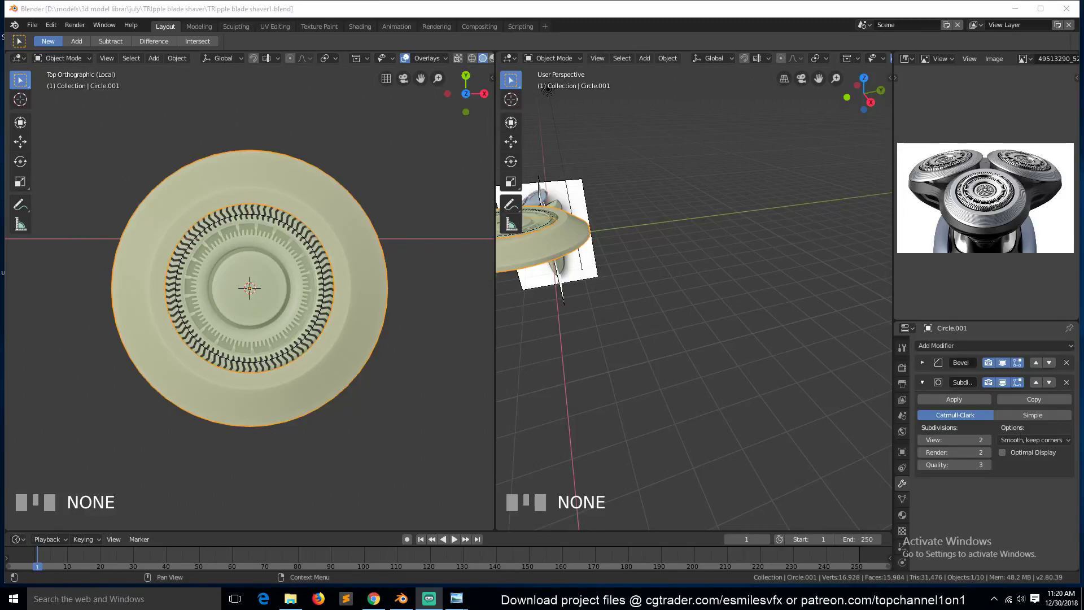
Exit local view of the blade unit and show the whole scene from the front
click(401, 278)
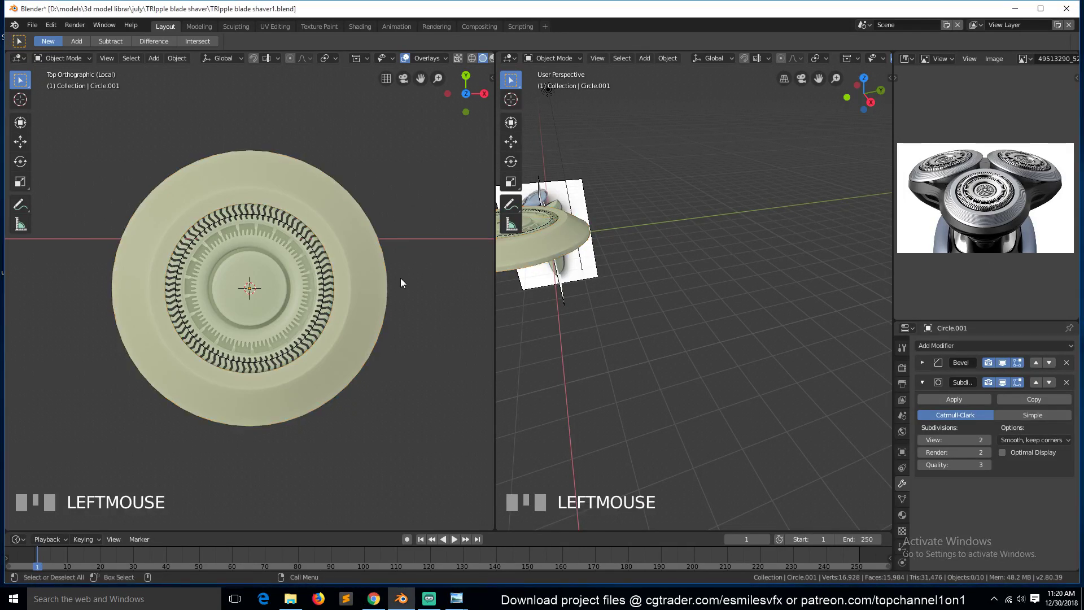
click(361, 280)
key(KP_3)
scroll(365, 316, up, 2)
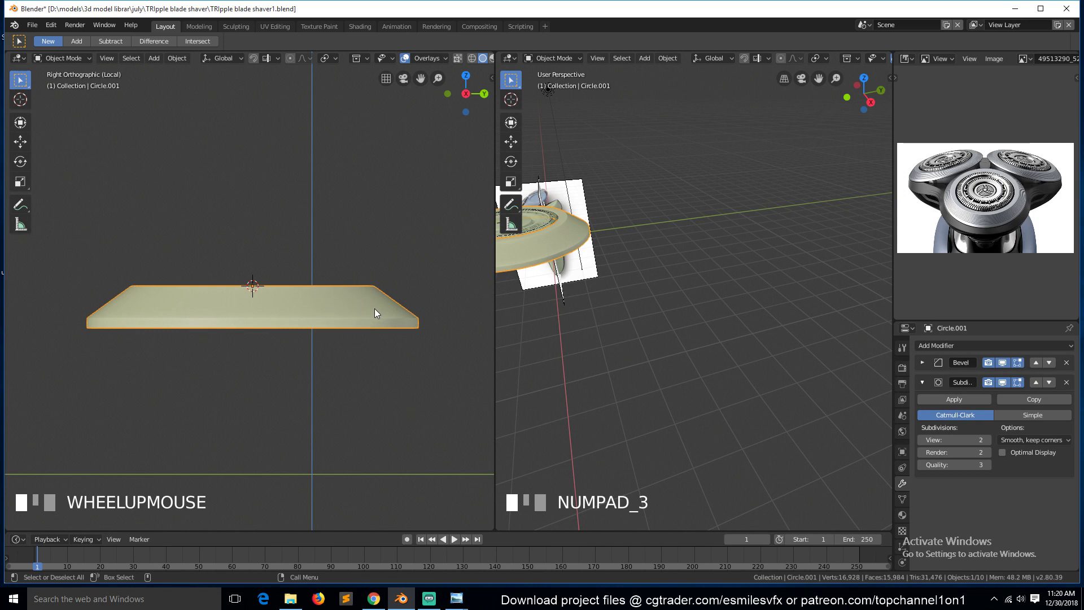
scroll(335, 306, down, 10)
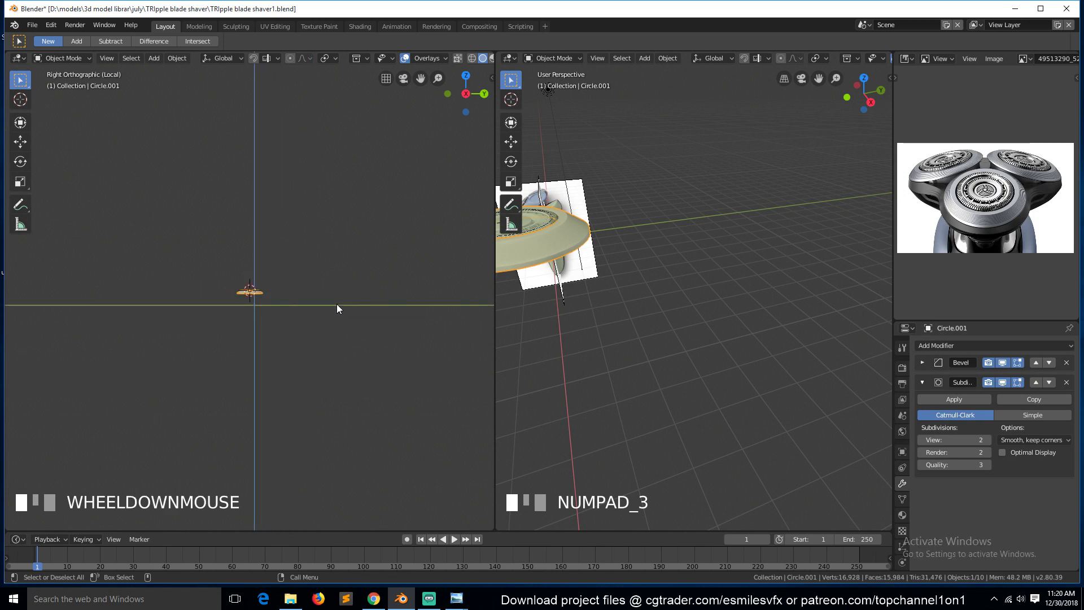
key(KP_Divide)
key(alt+a)
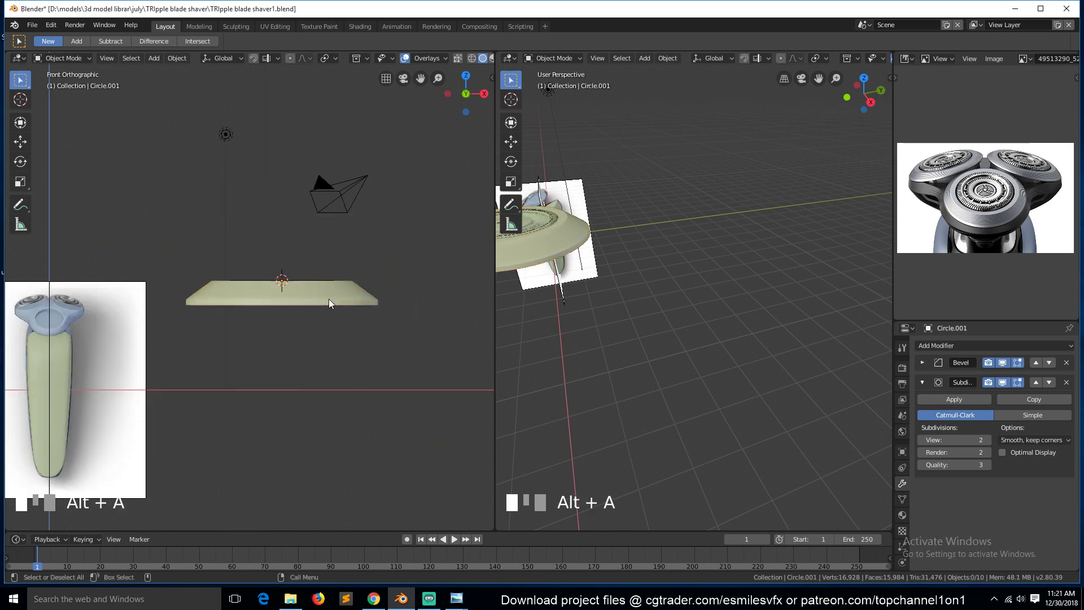
click(343, 312)
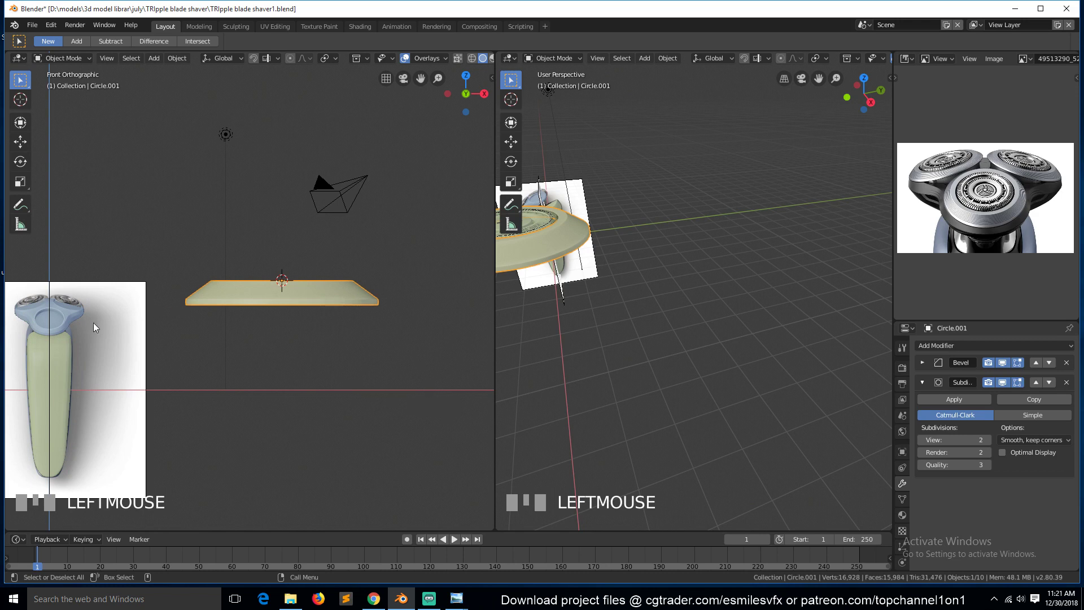
Select the rim edge loop of the shaver head's front recess in Edit Mode and snap the 3D cursor to it
click(59, 321)
key(KP_Decimal)
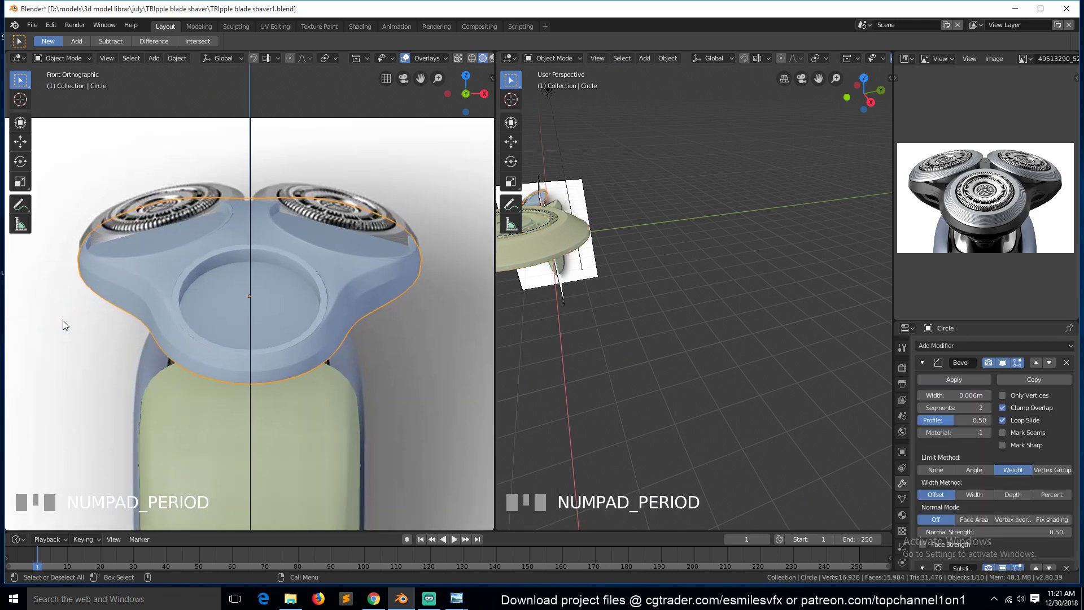
key(Tab)
middle_drag(63, 320, 297, 265)
alt+click(297, 264)
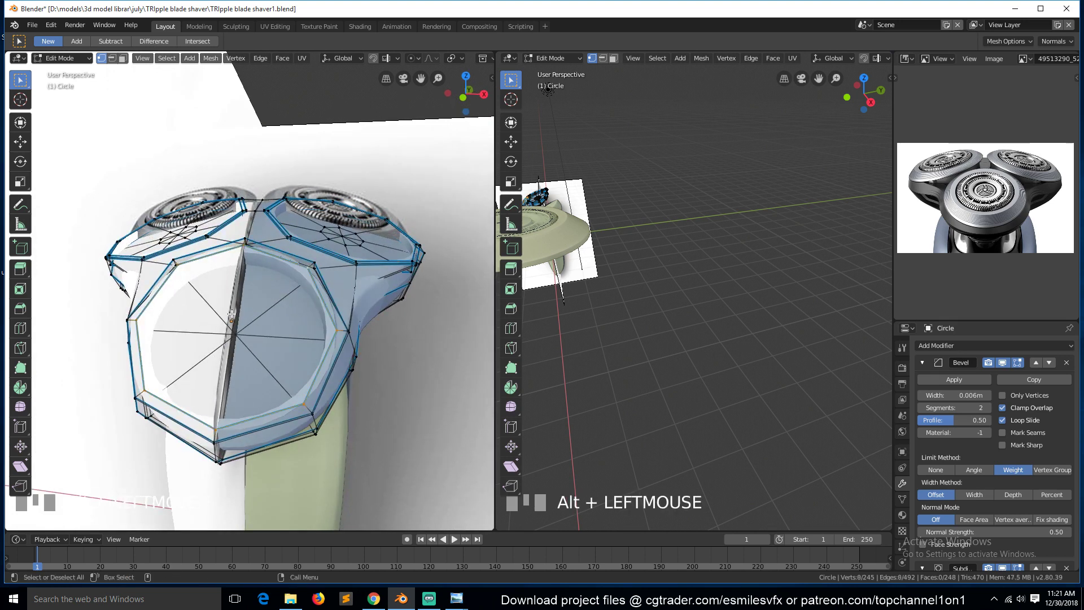
key(shift+s)
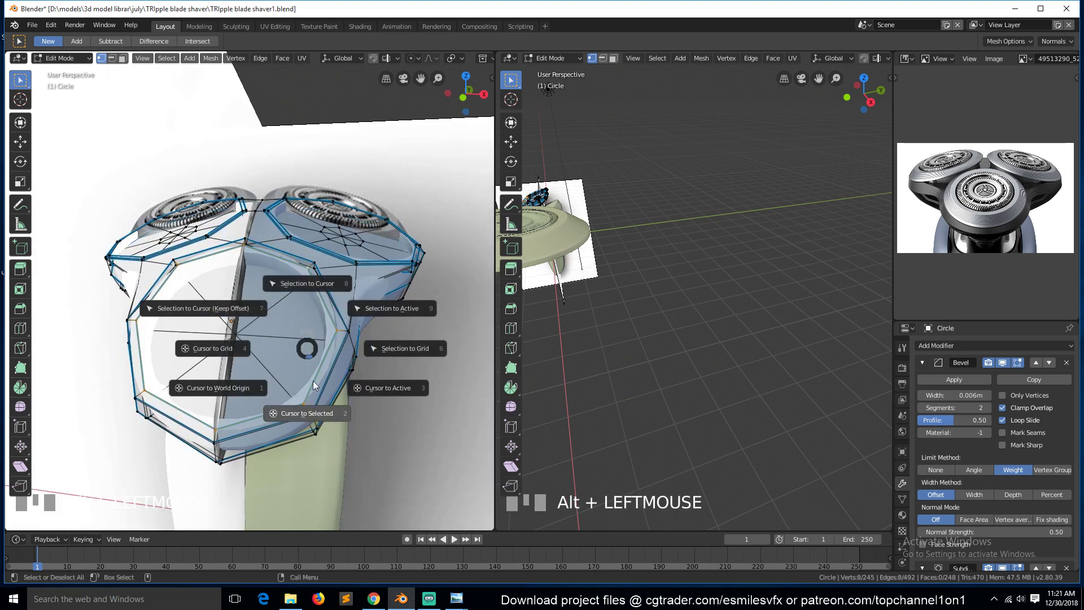
click(319, 412)
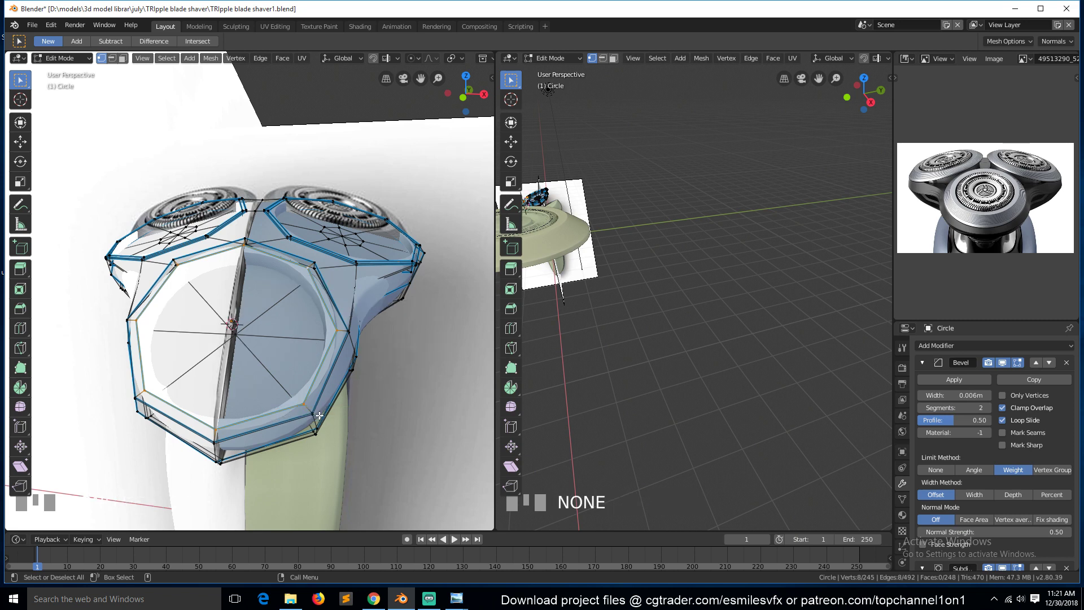
scroll(319, 395, down, 5)
key(Tab)
Try to snap the blade unit's outer ring alone to the 3D cursor
click(570, 235)
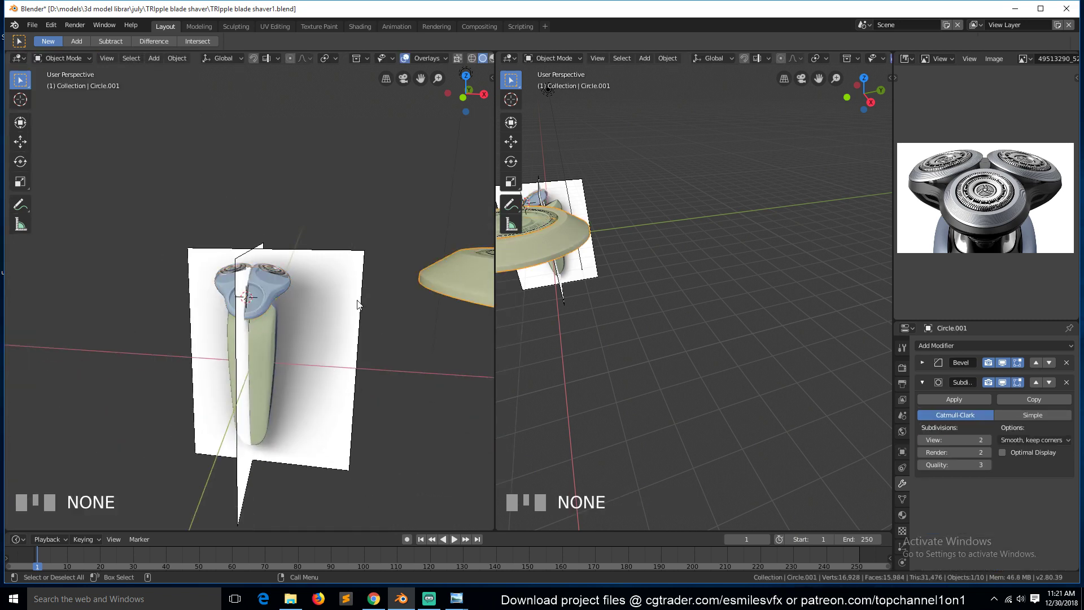
key(shift+s)
click(350, 237)
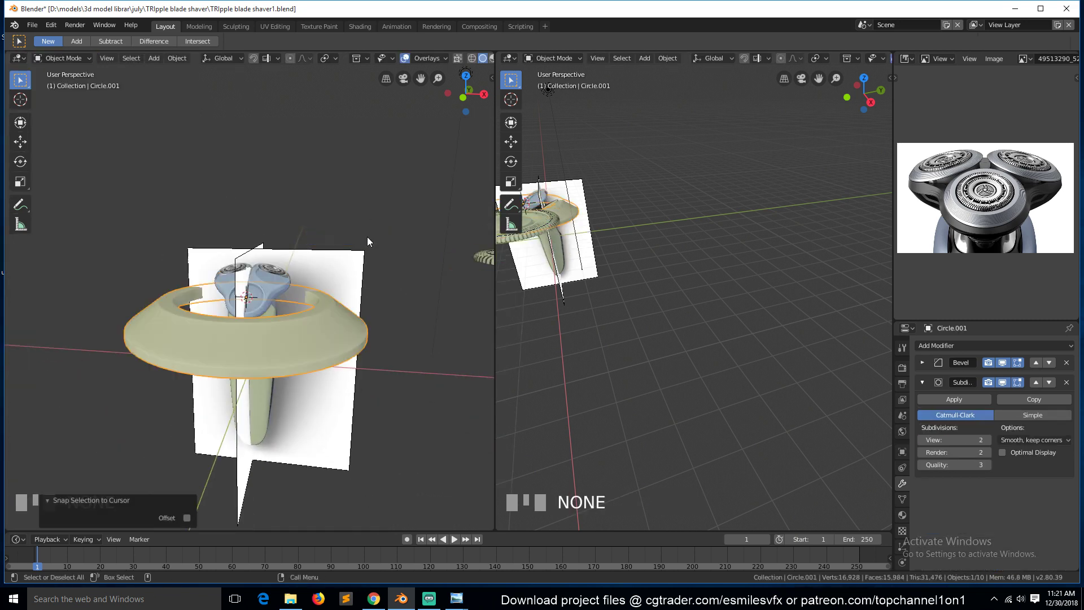
middle_drag(357, 347, 259, 331)
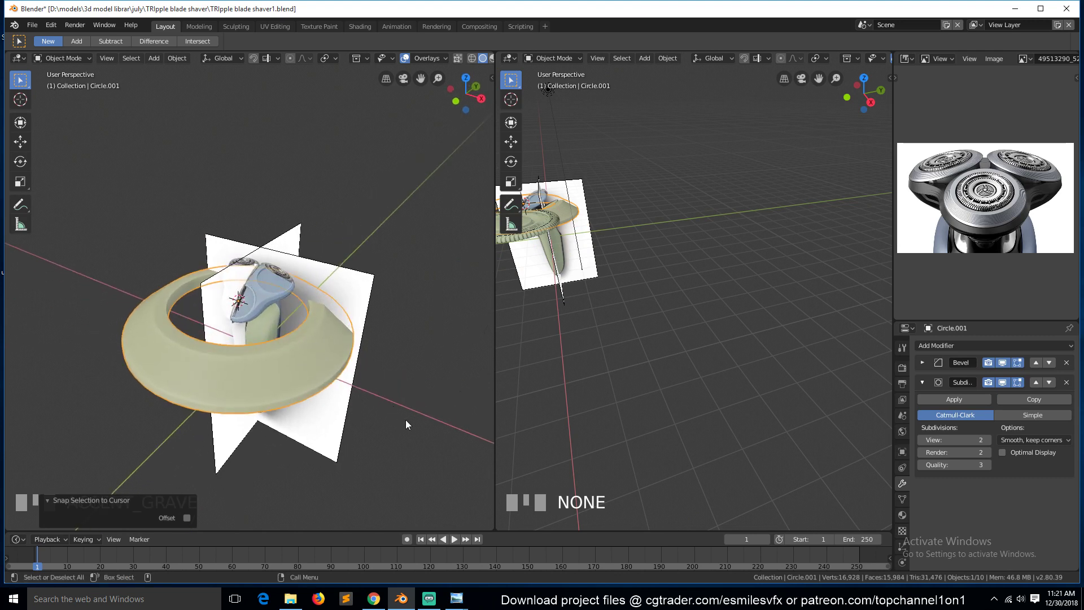
key(ctrl+z)
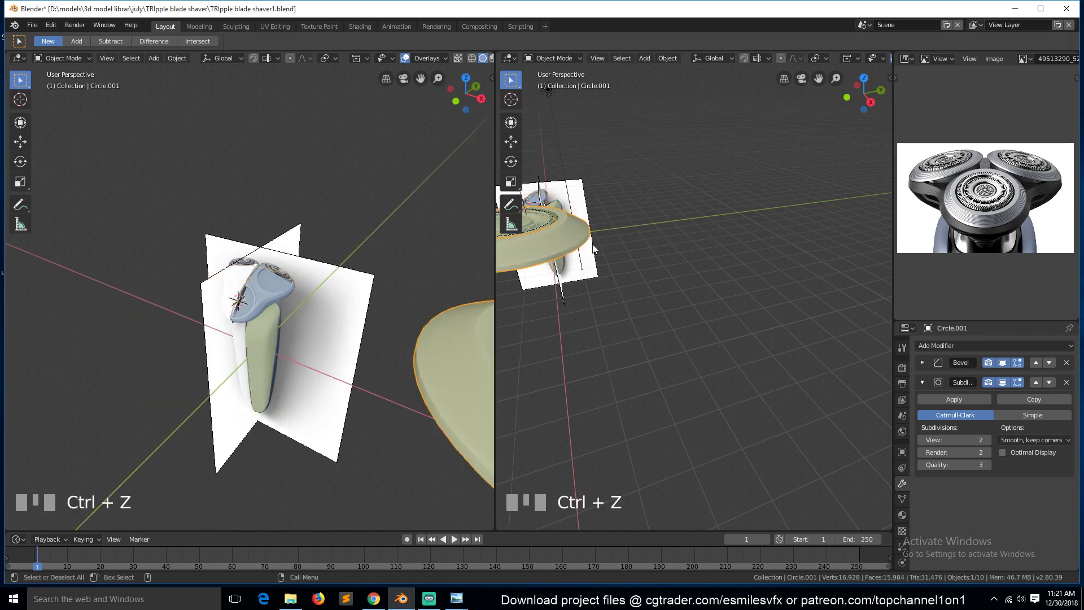
Parent the slotted inner blade to the outer ring using the Object option
click(542, 221)
key(KP_Decimal)
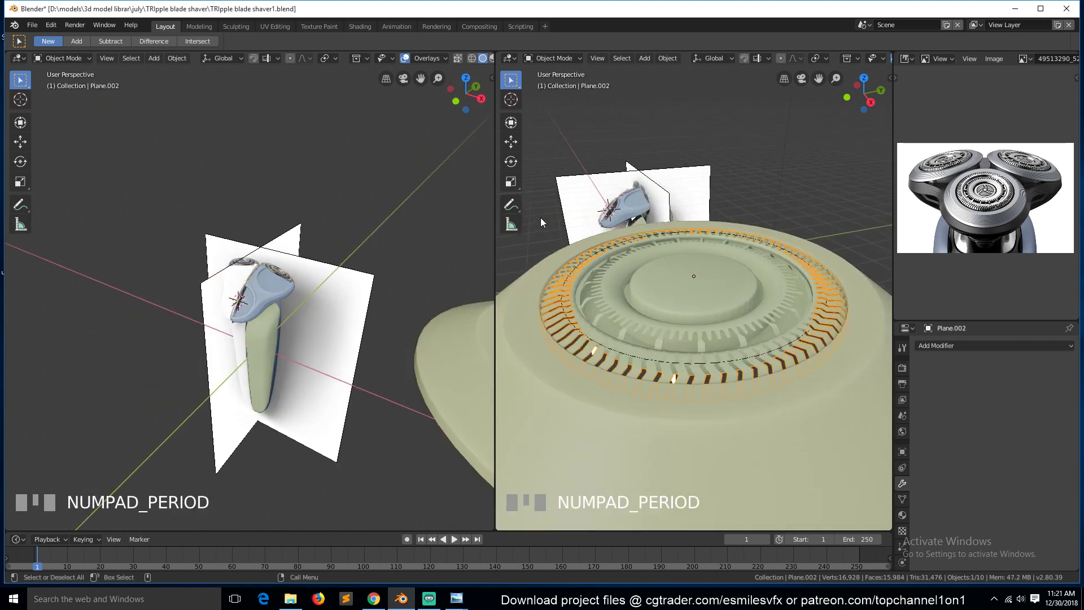
shift+click(784, 426)
key(ctrl+p)
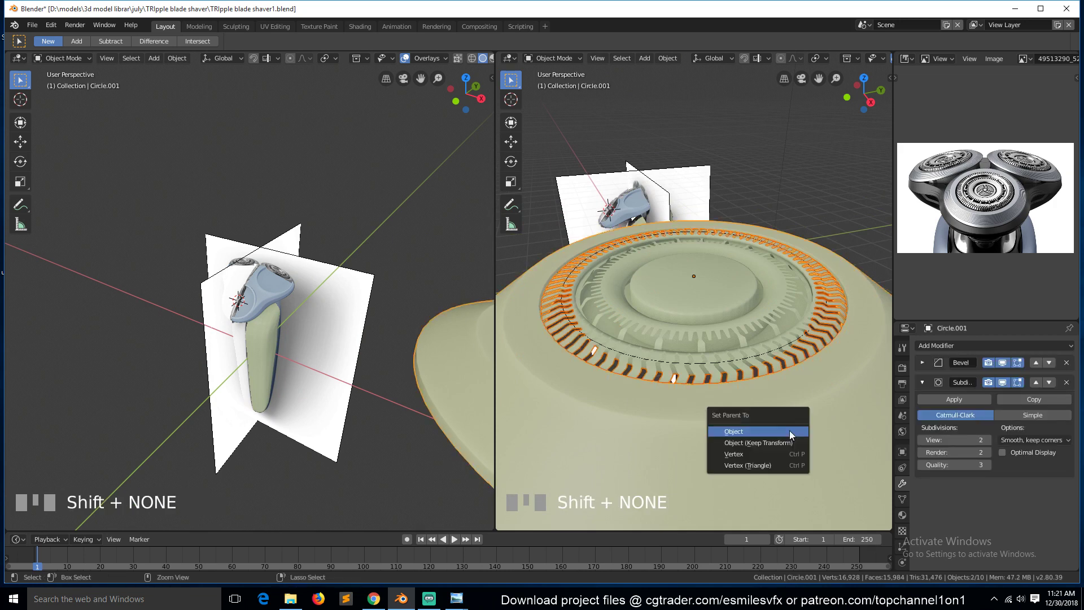
click(792, 424)
Snap the outer ring with its inner blade to the 3D cursor and scale it to about 0.148
click(705, 422)
scroll(269, 347, up, 4)
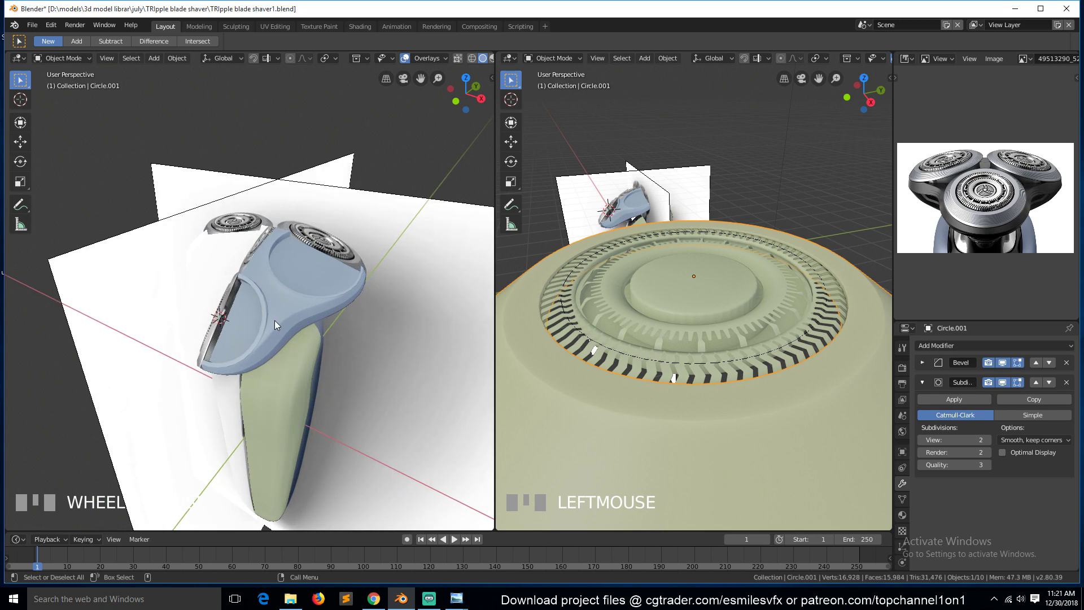
key(shift+s)
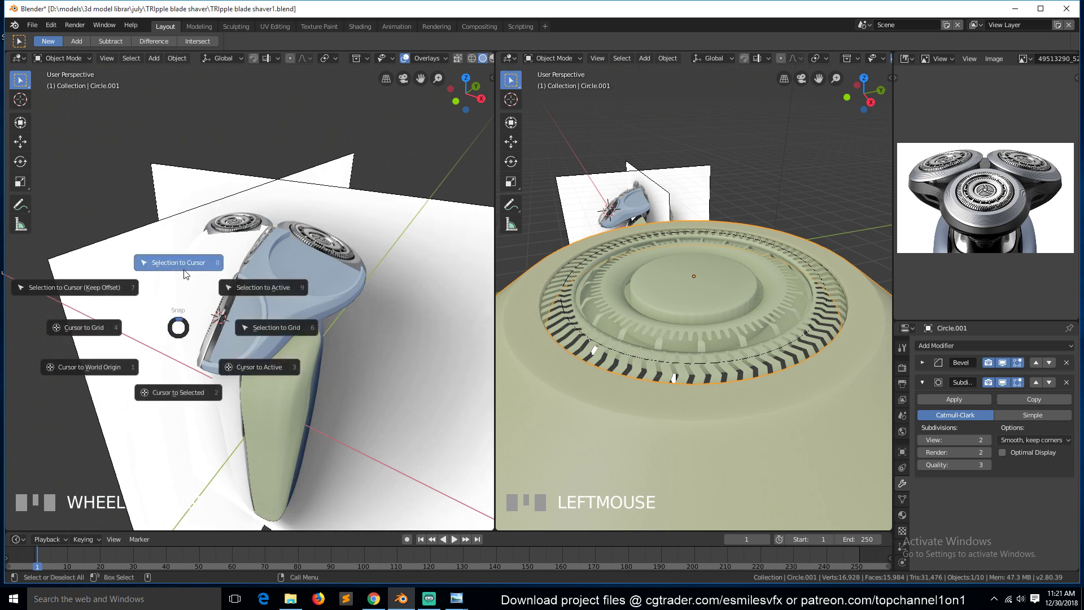
click(187, 274)
key(s)
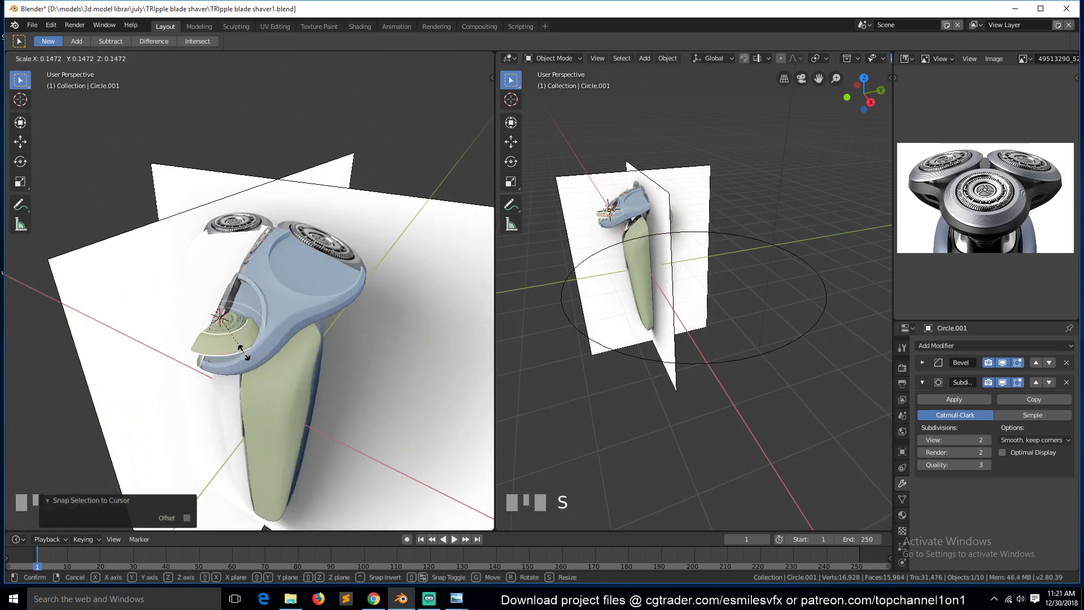
click(245, 353)
In the right side view with wireframe shading, rotate the blade unit about -44.7° to follow the front recess slope
key(KP_3)
key(KP_Decimal)
key(z)
click(155, 325)
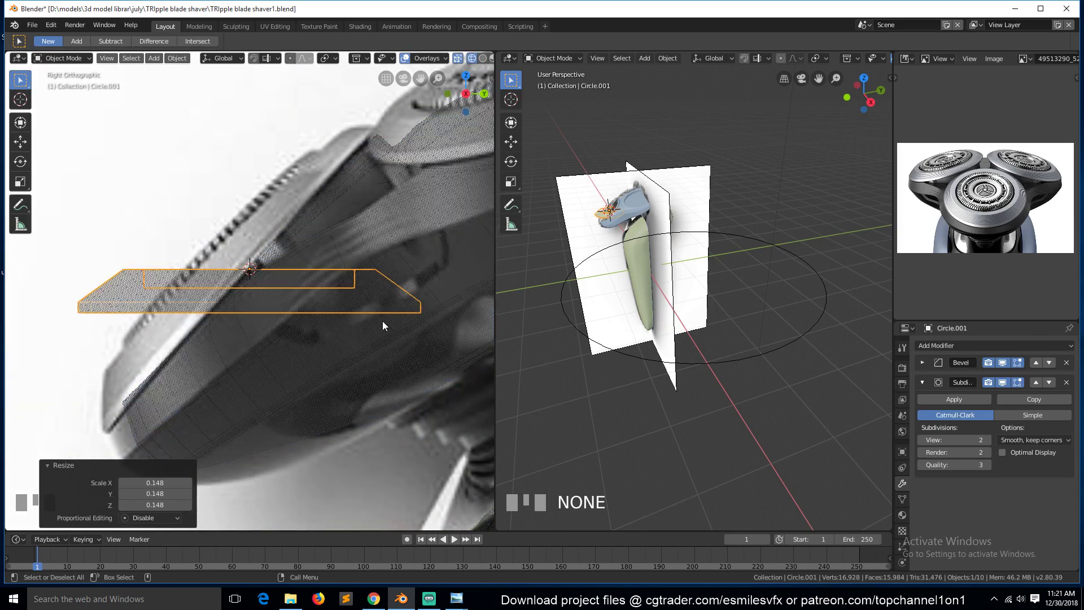
key(r)
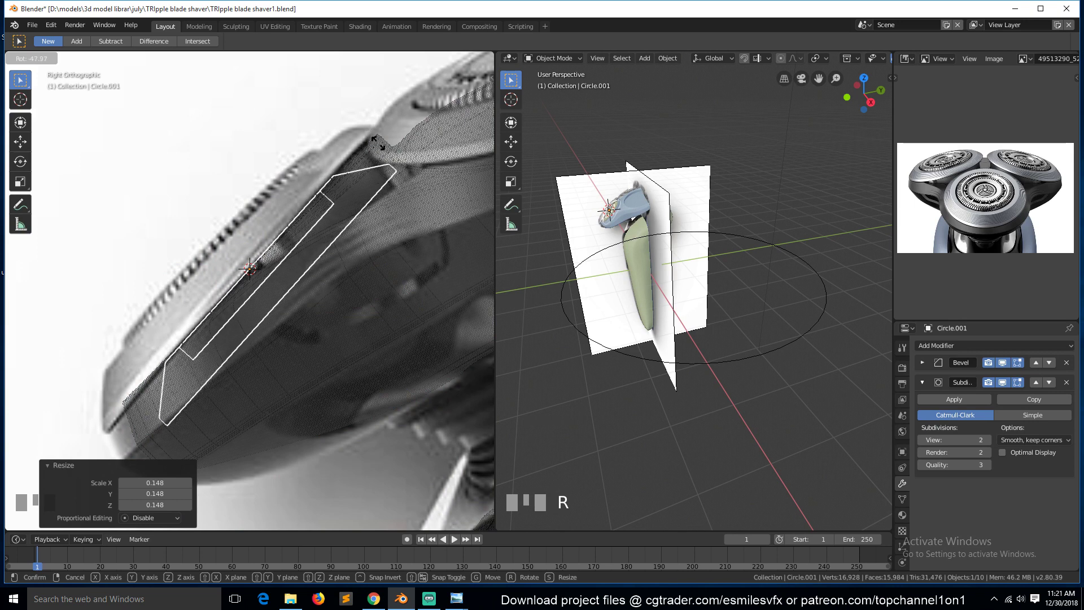
click(387, 158)
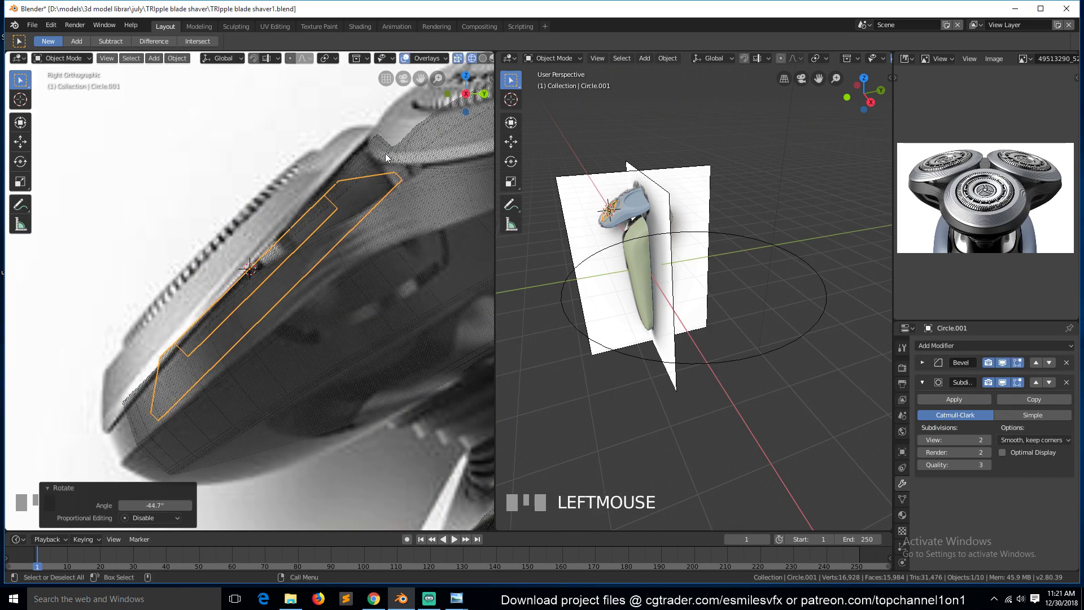
Move the blade unit onto the reference image's front blade and adjust its tilt and size, finishing with a 0.942 scale
key(g)
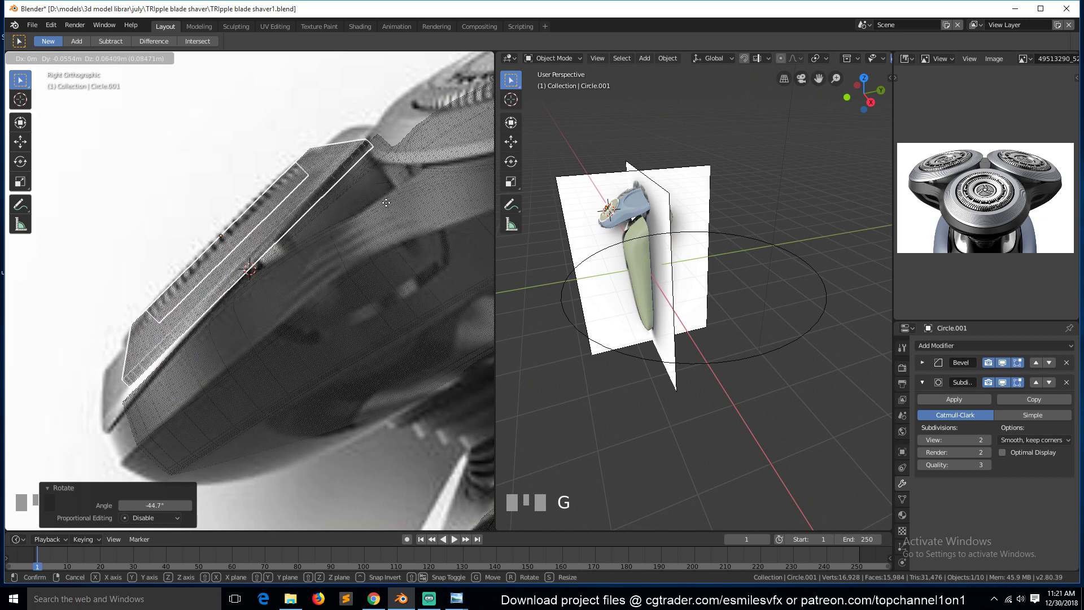
click(399, 200)
key(s)
click(416, 196)
key(r)
click(421, 182)
key(s)
click(418, 185)
key(shift+z)
middle_drag(439, 202, 340, 286)
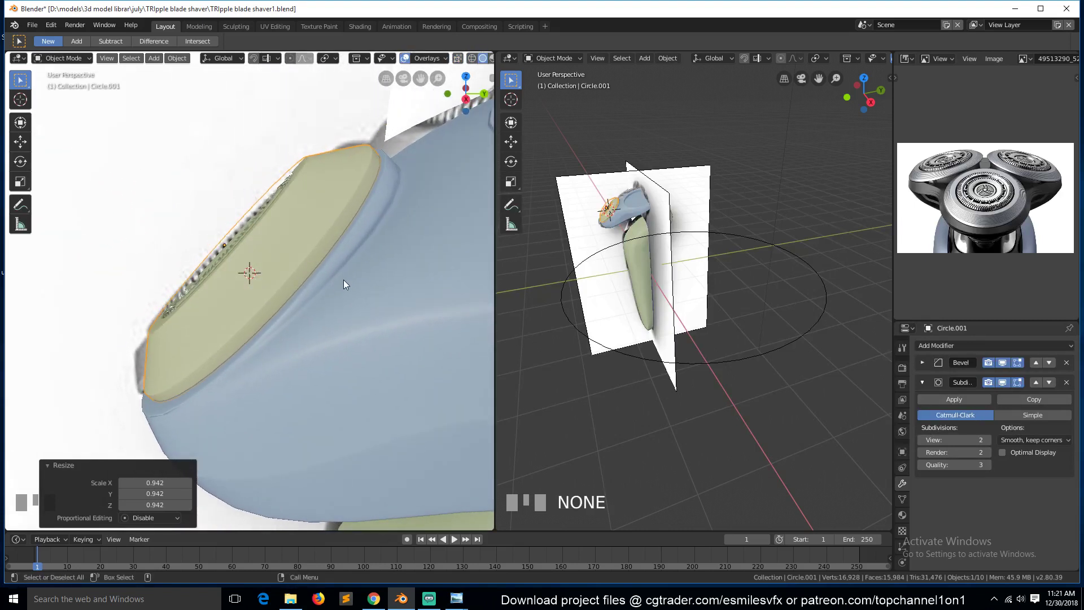
Rotate the blade unit about 0.84° in side view and move it about -0.009 m along its local Z axis
key(KP_3)
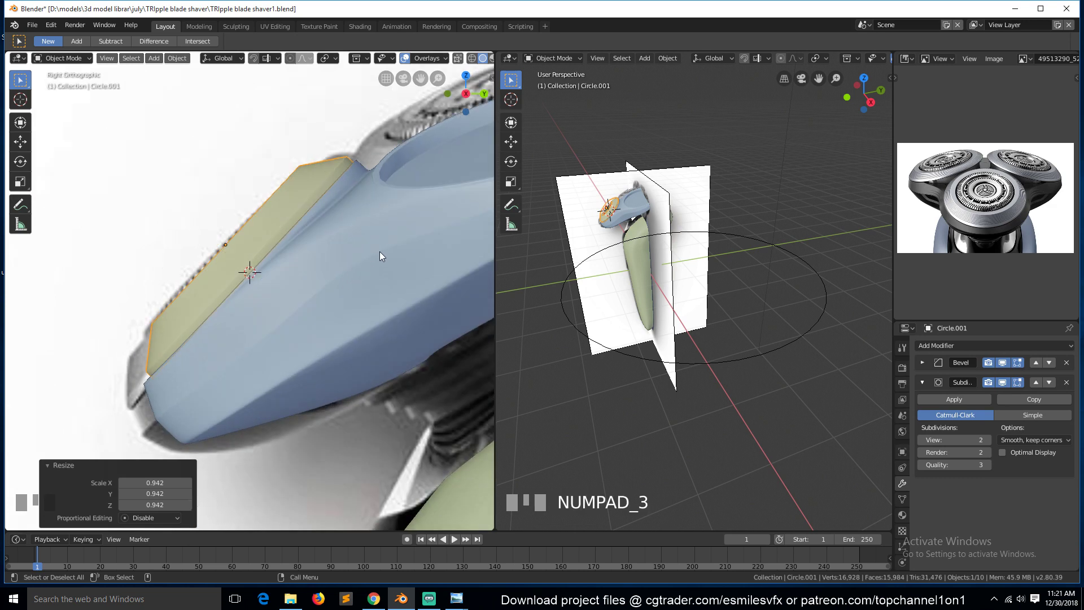
key(r)
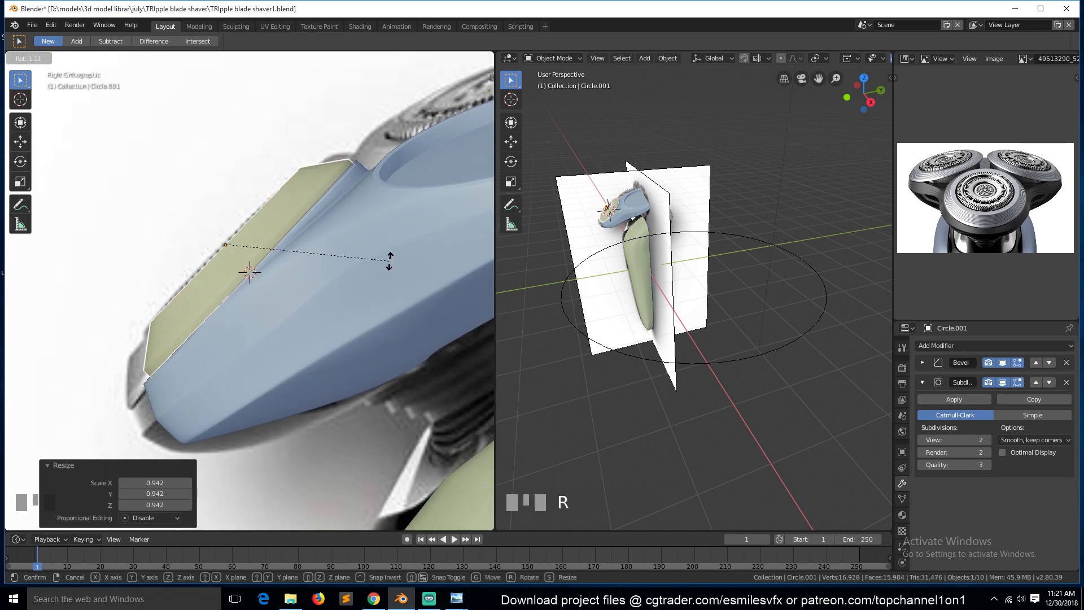
click(392, 260)
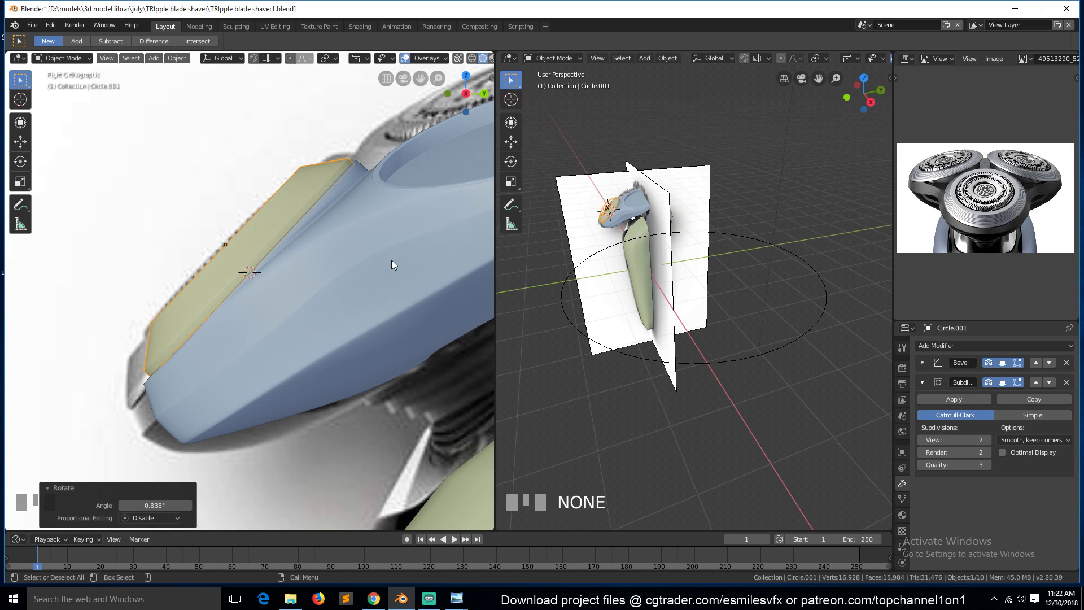
key(g)
key(z)
key(z)
click(395, 263)
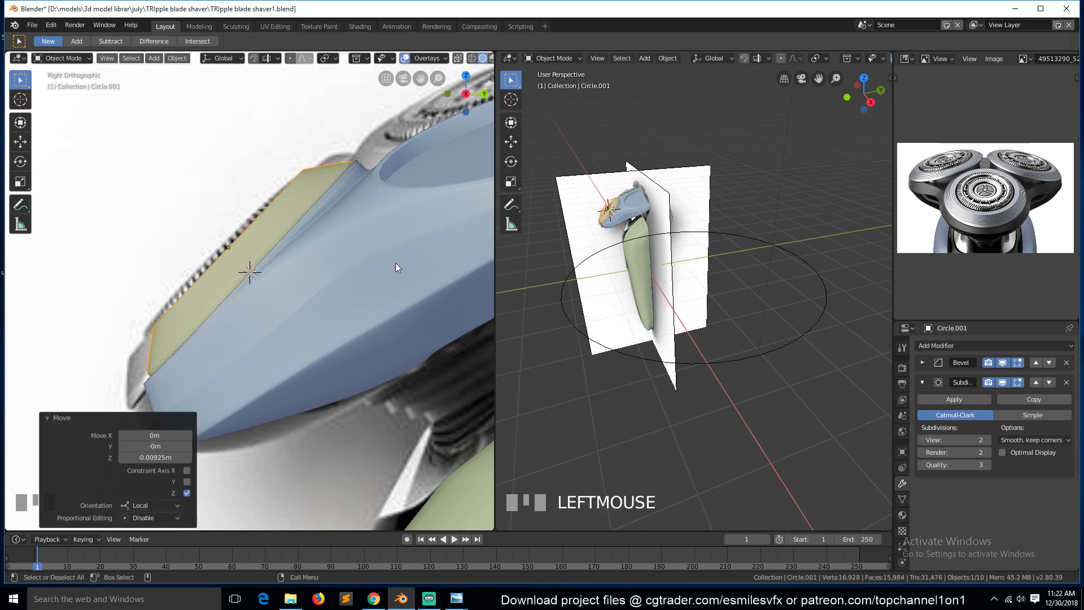
Nudge the blade unit about -0.0013 m in Y and 0.0039 m in Z, with small rotations ending at 0.31°
key(r)
click(396, 266)
key(g)
click(395, 264)
key(r)
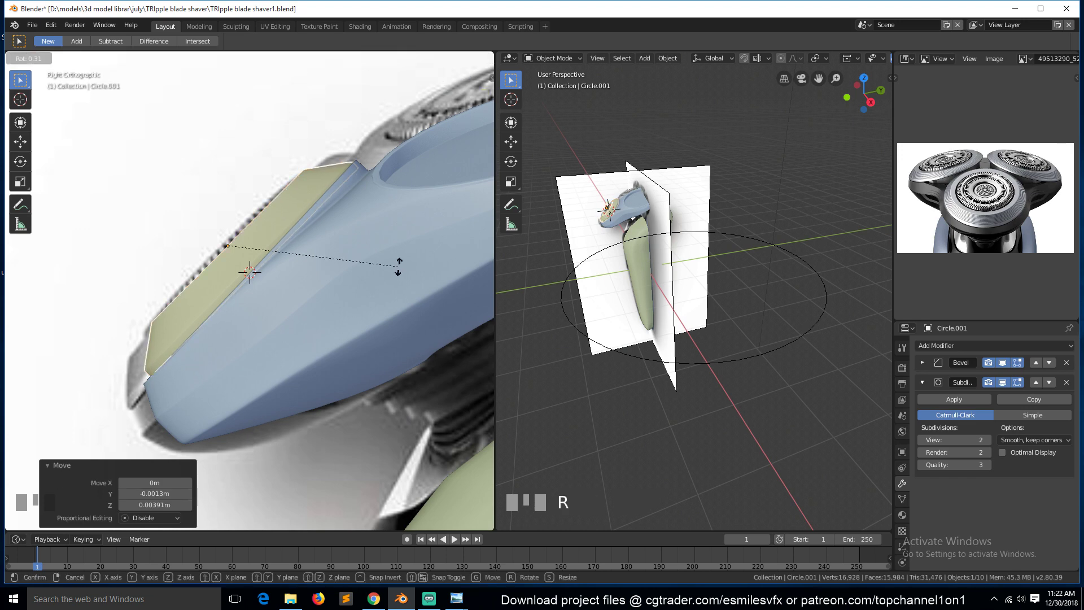
click(398, 267)
Compare the blade unit's side profile with the reference image in wireframe shading
scroll(391, 269, down, 4)
key(z)
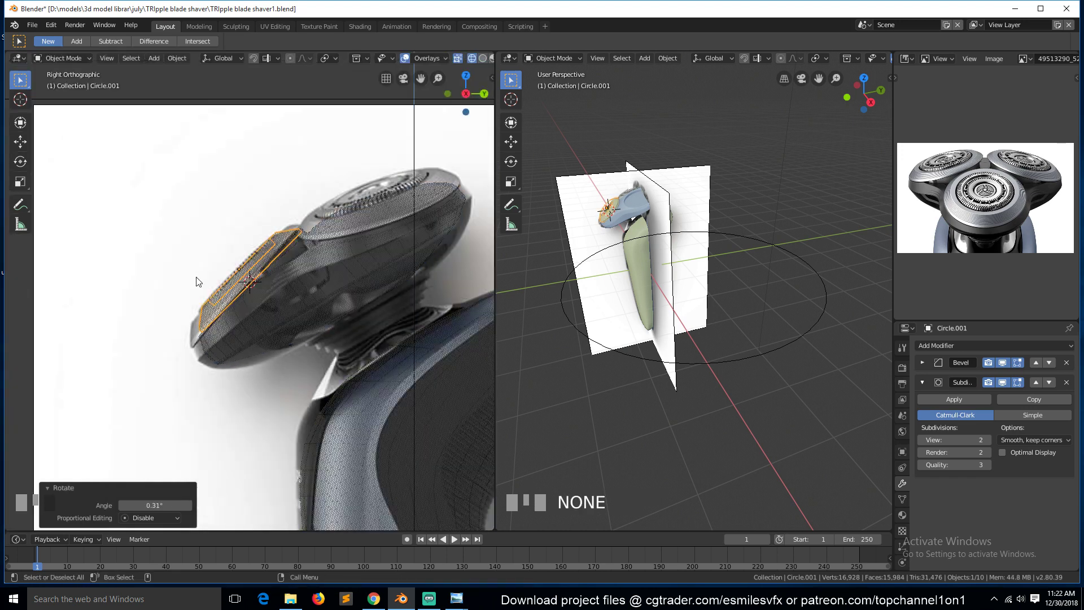
scroll(207, 299, up, 4)
key(alt+a)
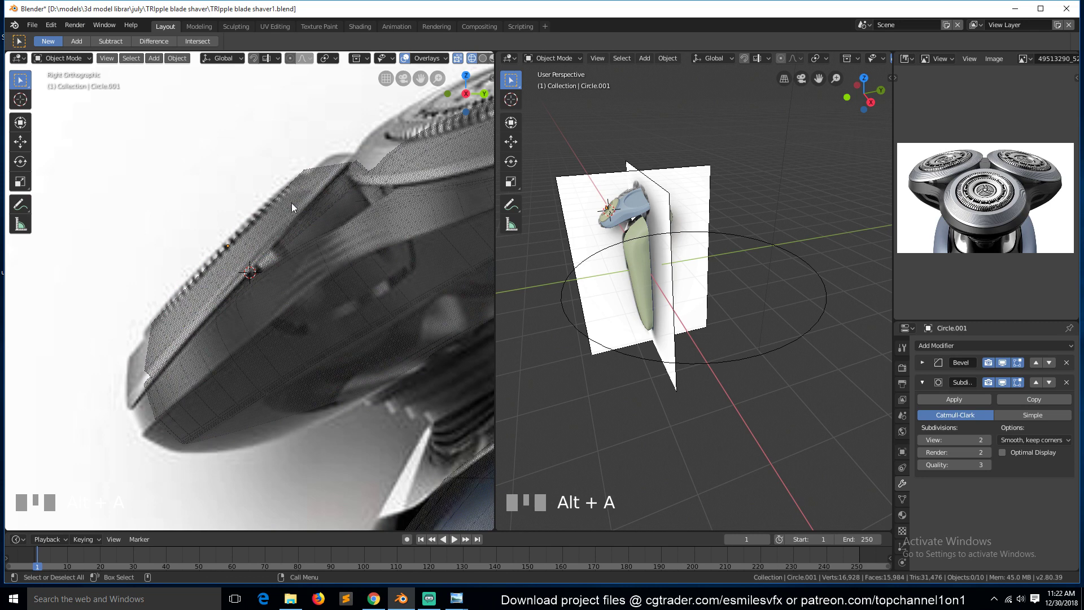
click(263, 251)
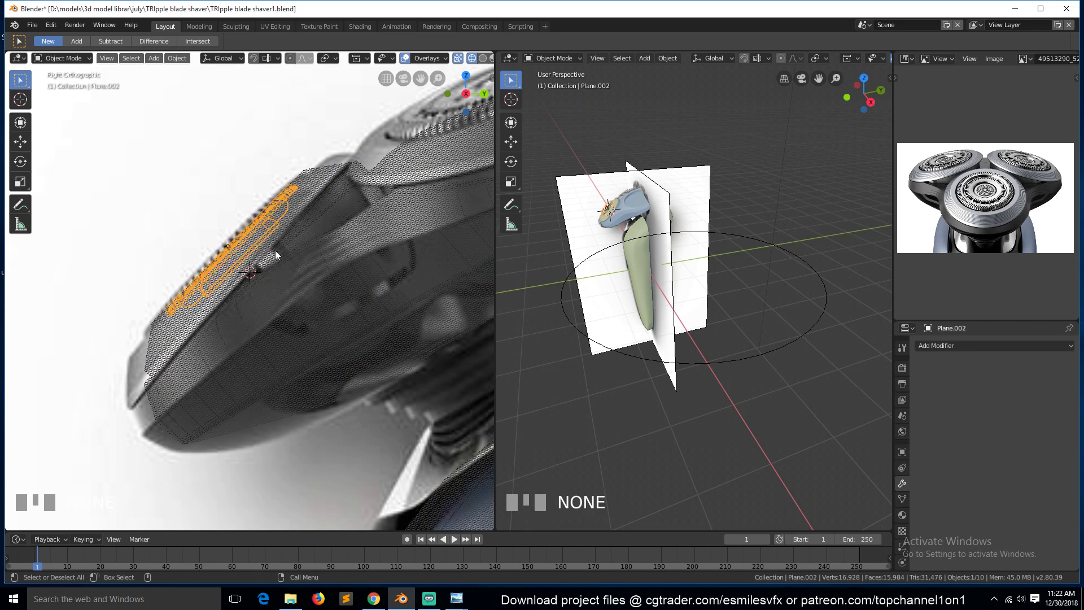
click(180, 328)
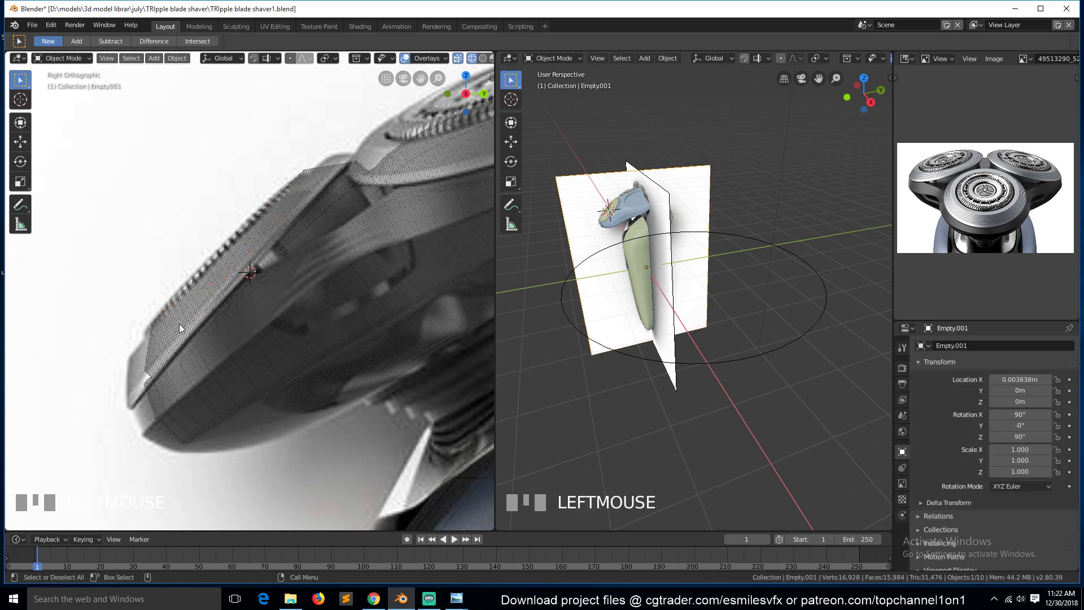
Try shearing the blade base's entire mesh in side view, undo it, and return to object mode with solid shading
click(219, 282)
key(Tab)
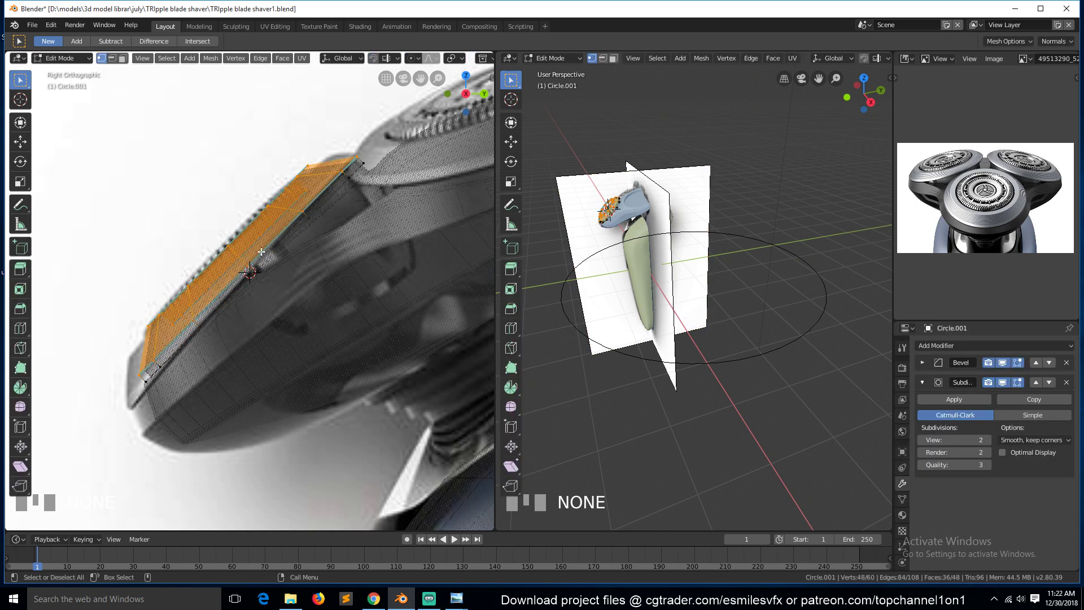
key(alt+a)
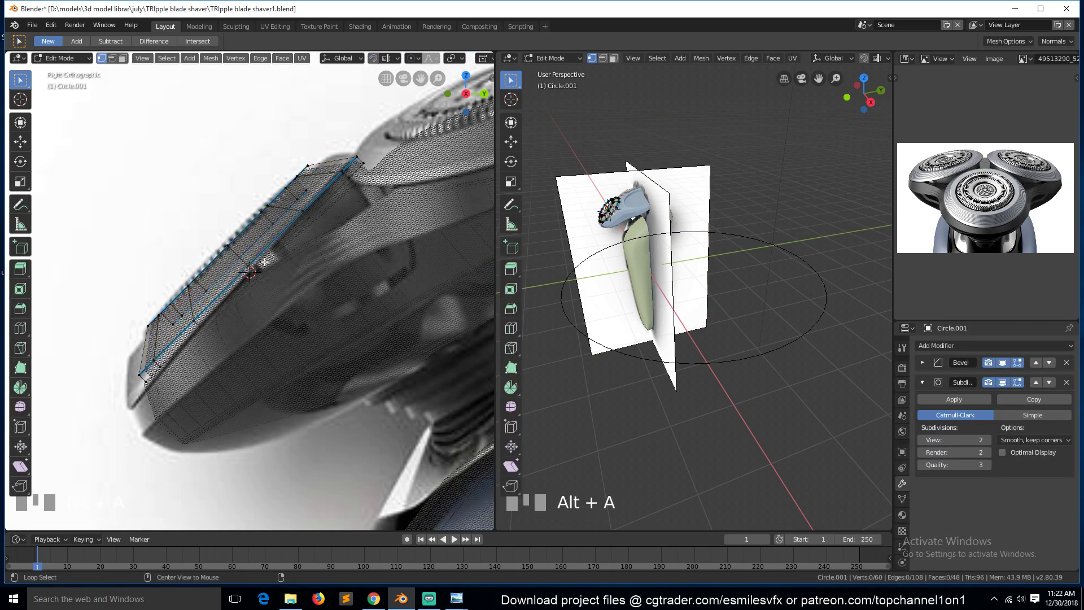
key(a)
click(20, 465)
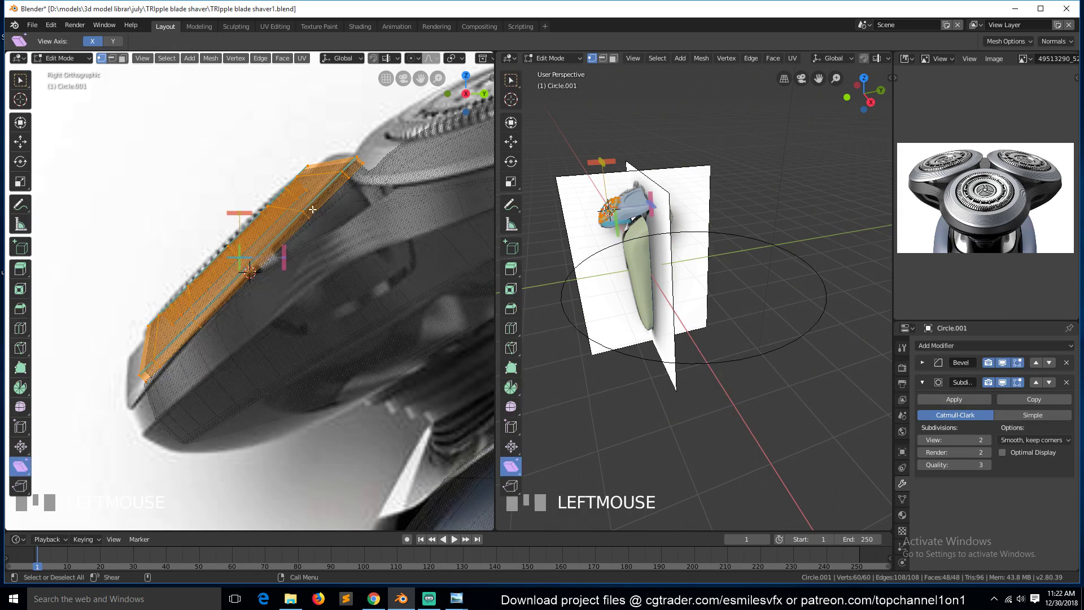
drag(242, 210, 291, 241)
key(ctrl+z)
key(Tab)
key(z)
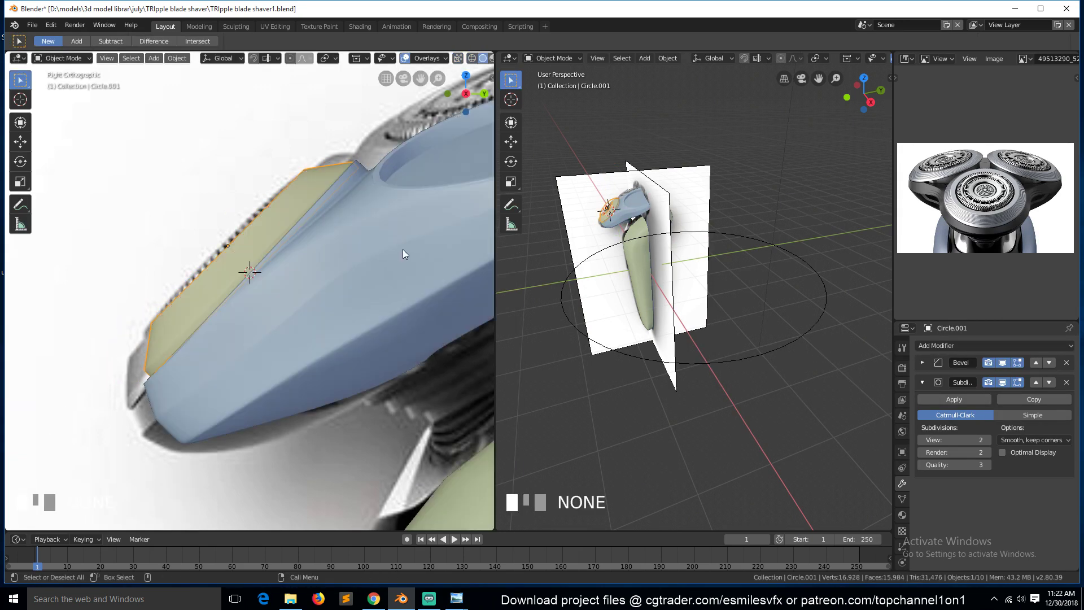
Scale the blade base slightly in perspective view to fit its rim to the front recess
mouse_move(187, 230)
middle_down()
mouse_move(310, 275)
mouse_move(186, 290)
mouse_move(181, 261)
mouse_move(257, 306)
mouse_move(299, 281)
middle_up()
key(alt+a)
scroll(258, 306, up, 4)
click(351, 328)
key(shift+grave)
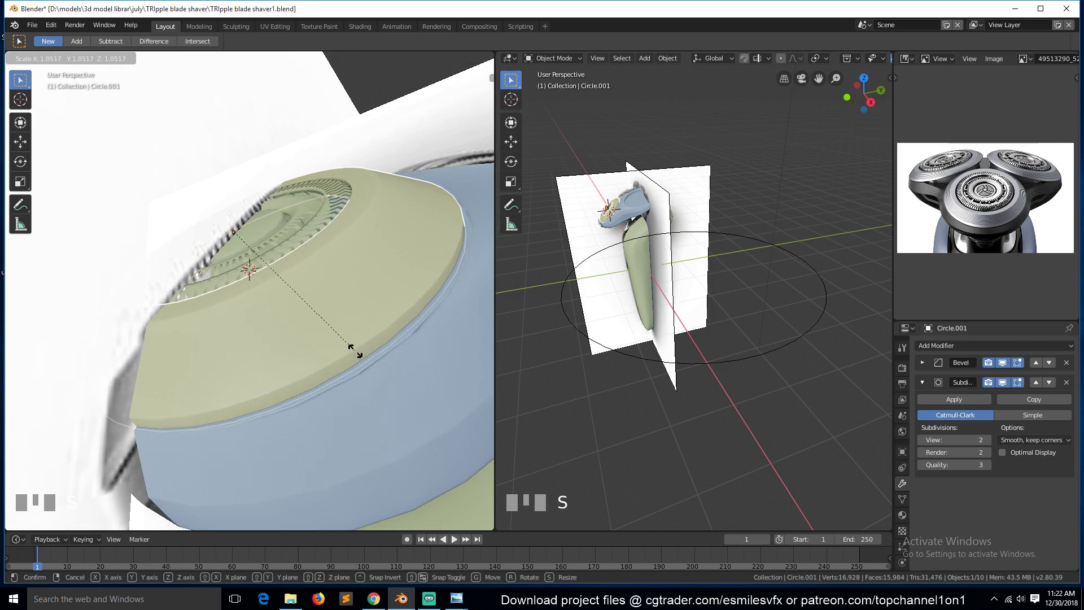
click(321, 400)
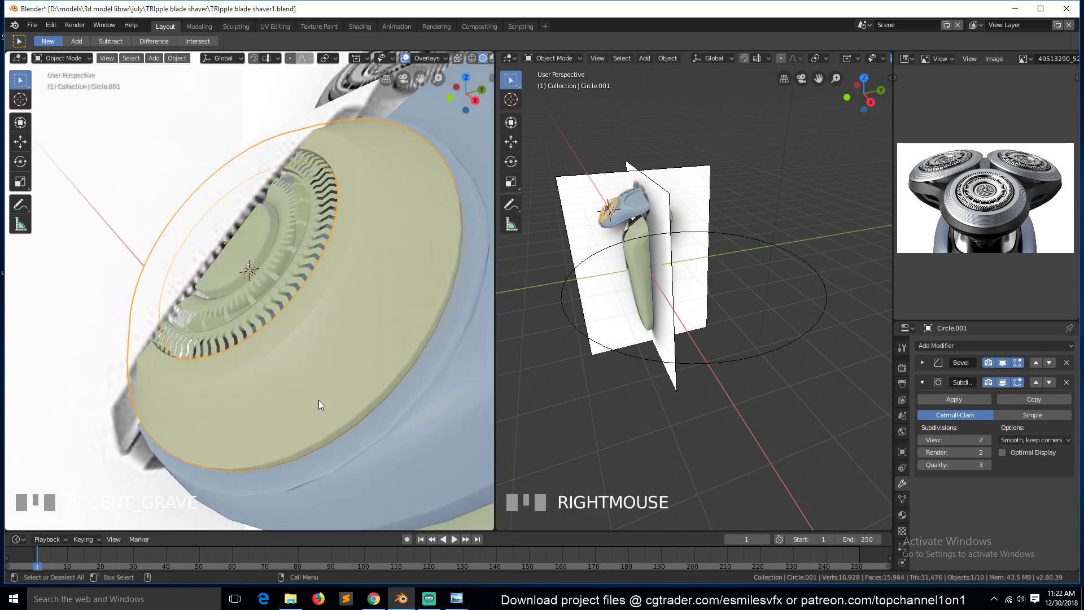
key(s)
click(327, 403)
Frame the shaver head in the front orthographic view, clear the selection and save the file
key(alt+a)
middle_drag(317, 403, 259, 392)
key(KP_0)
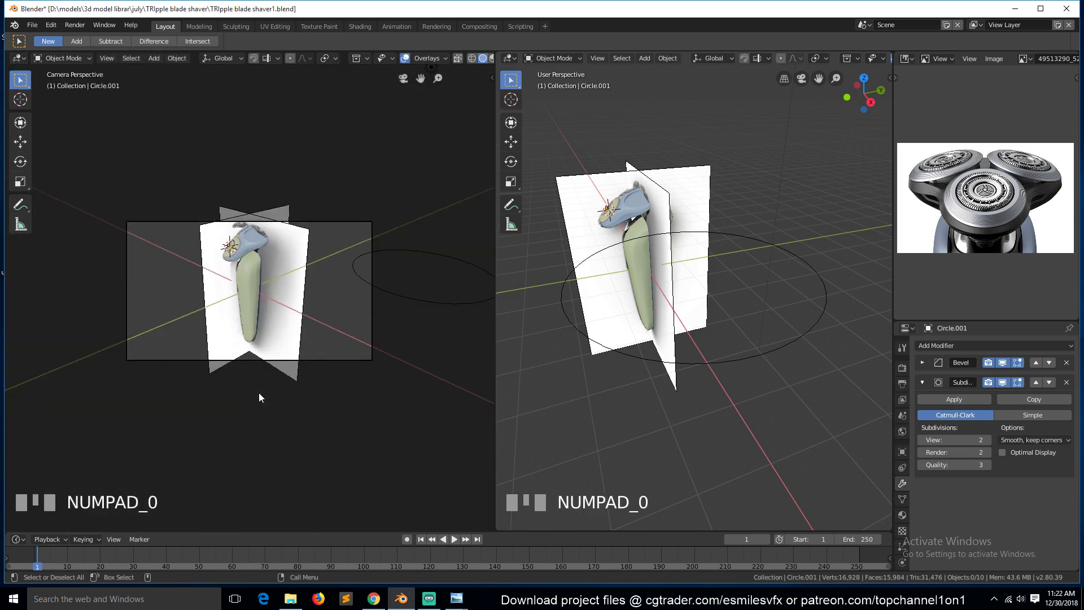
click(235, 251)
key(KP_Decimal)
key(KP_0)
key(KP_0)
key(KP_1)
key(alt+a)
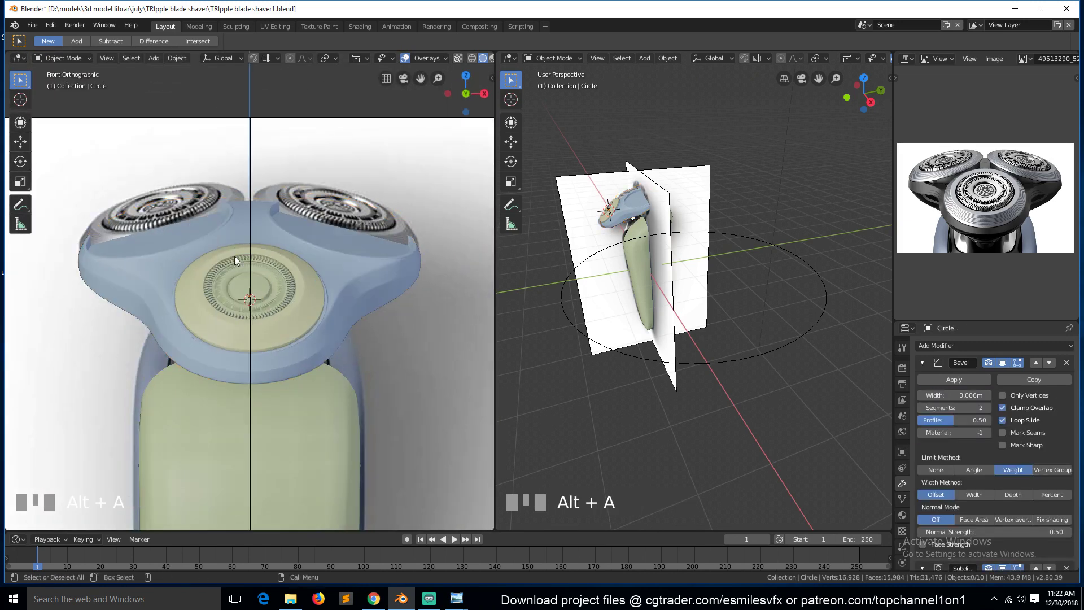
key(ctrl+s)
Snap the 3D cursor to the selected edge loop of the shaver head's right-hand rear recess, and return to object mode
click(300, 307)
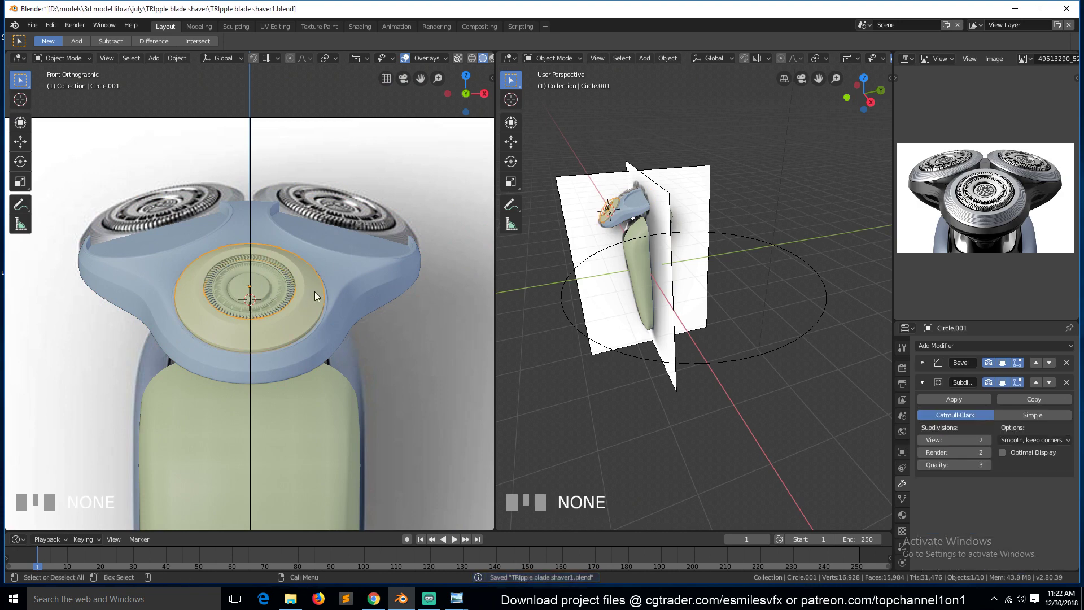
click(361, 260)
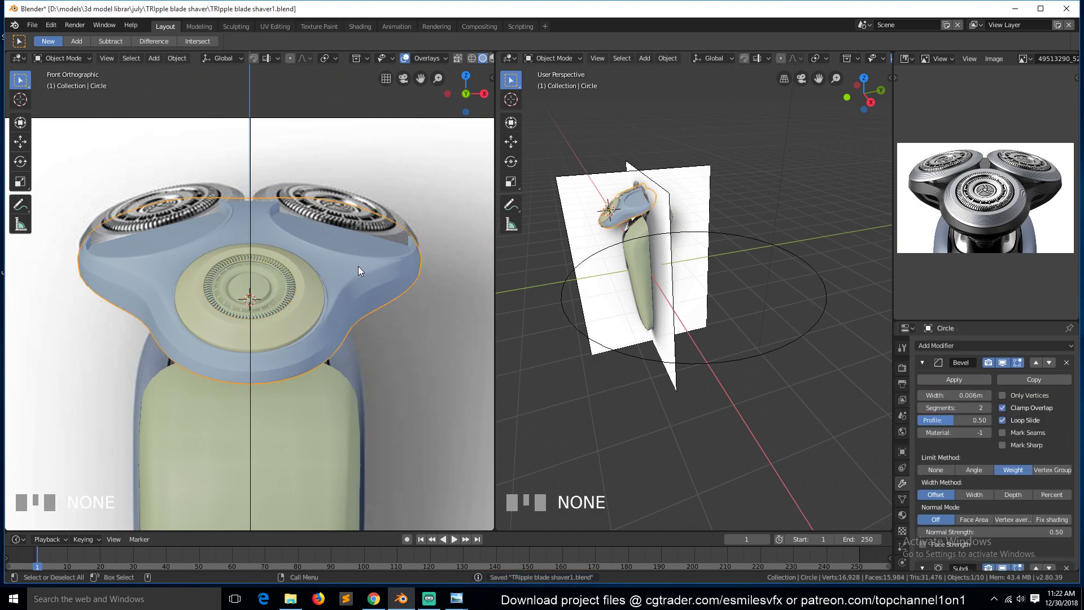
key(Tab)
alt+click(369, 255)
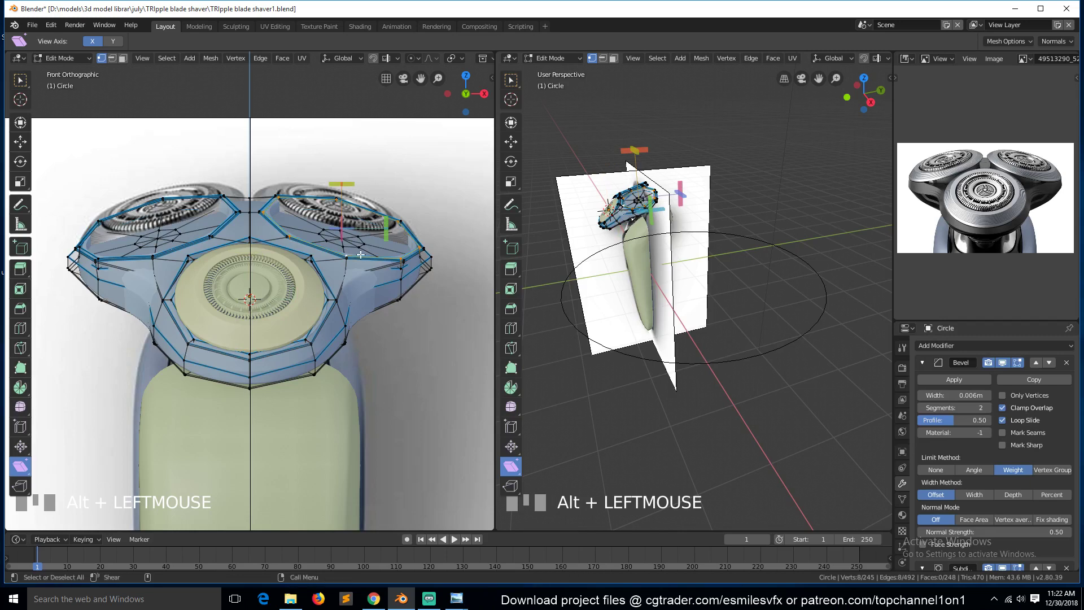
click(20, 141)
key(shift+s)
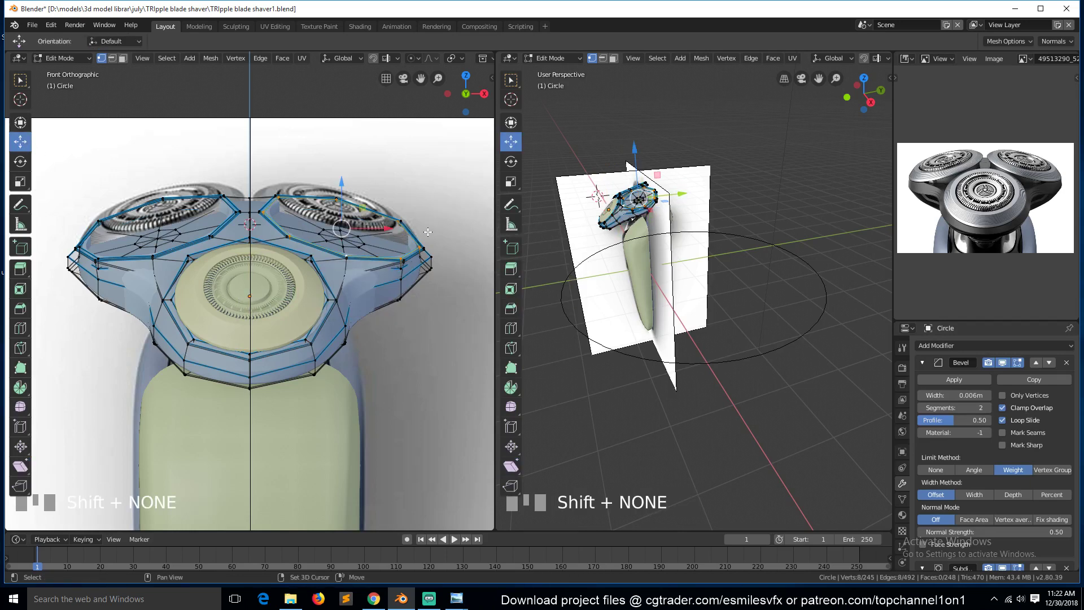
key(shift+s)
click(428, 302)
key(Tab)
Make a linked duplicate of the blade base and its toothed ring, leaving the copies in place
click(272, 289)
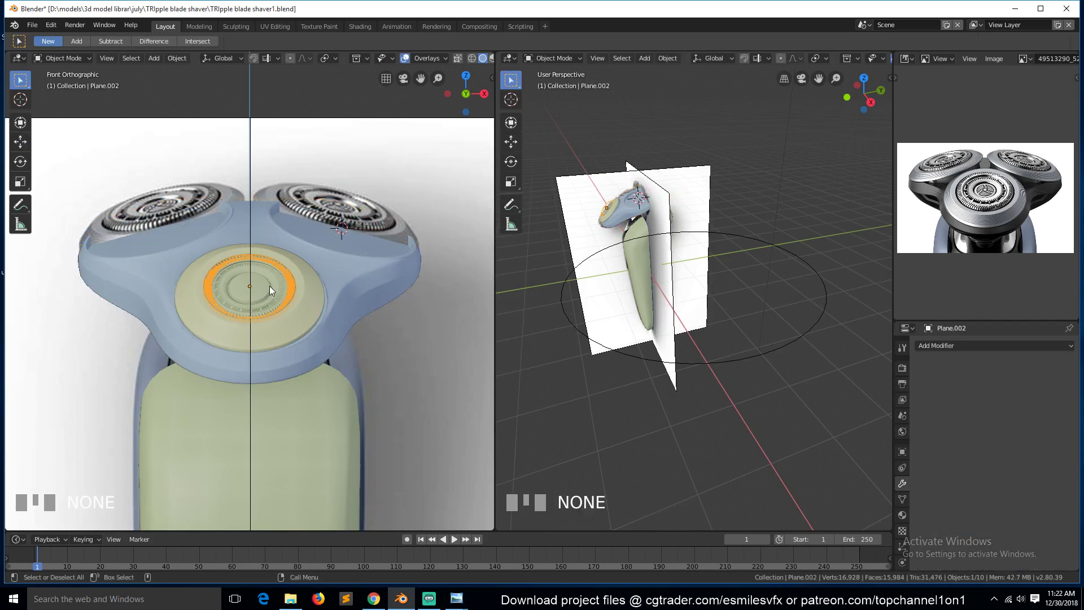
shift+click(296, 300)
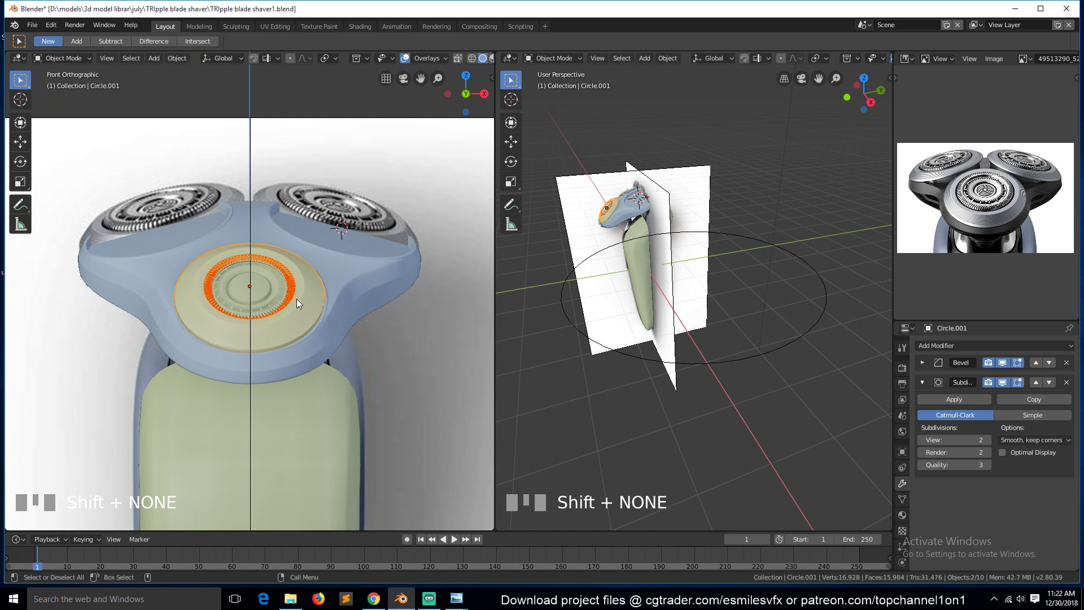
key(alt+d)
right_click(297, 299)
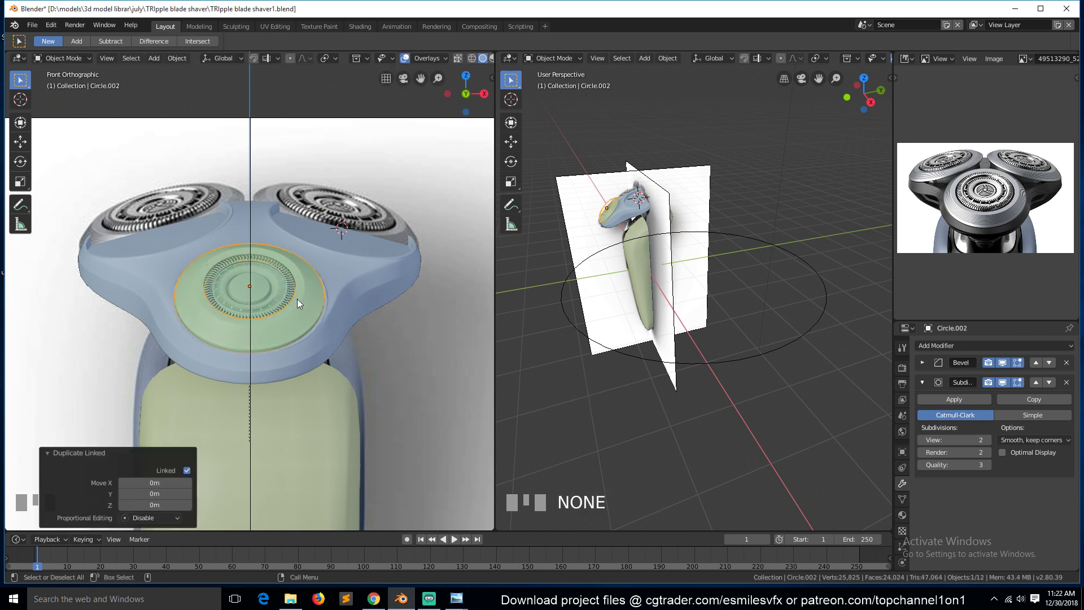
Select one of the overlapping blade bases and snap it to the 3D cursor in the right-hand rear recess
click(302, 304)
key(g)
right_click(322, 297)
key(shift+s)
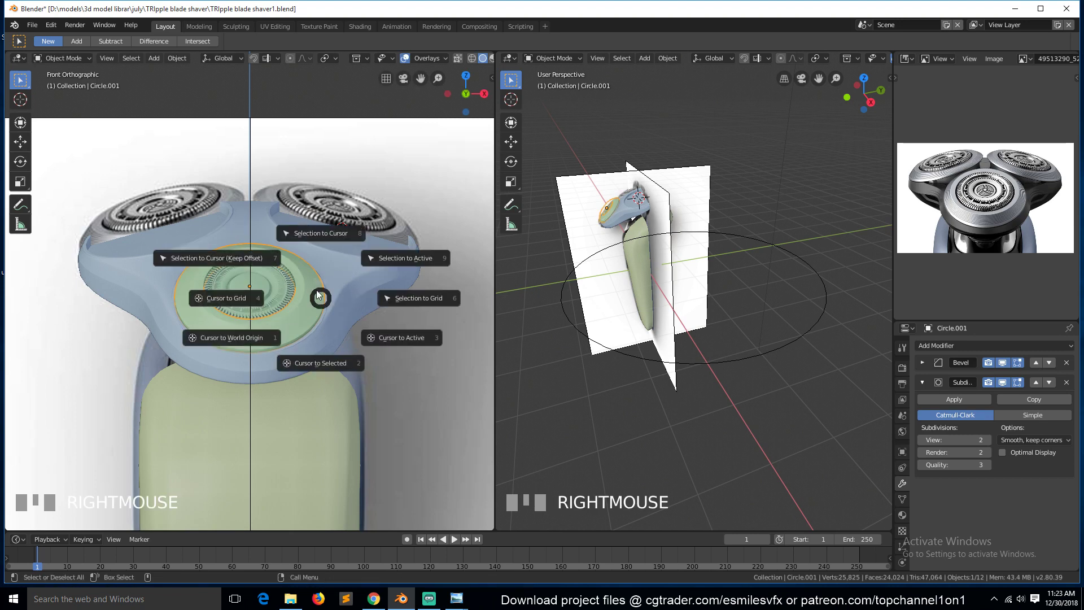
click(318, 234)
In the right side view, rotate the rear blade unit about 34.9° and raise it about 0.0719 m along global Z
key(KP_3)
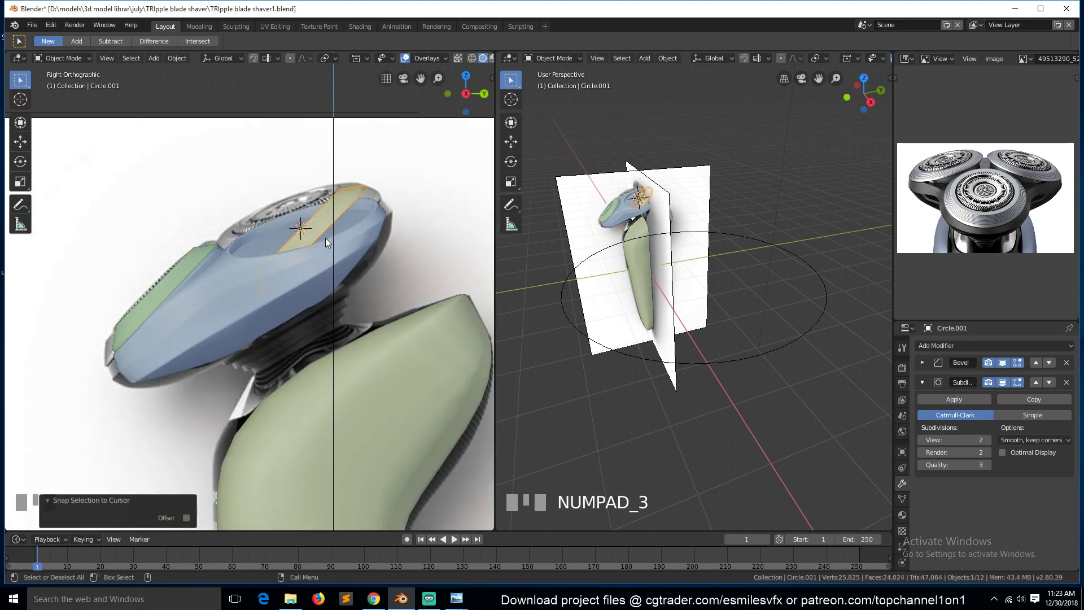
key(r)
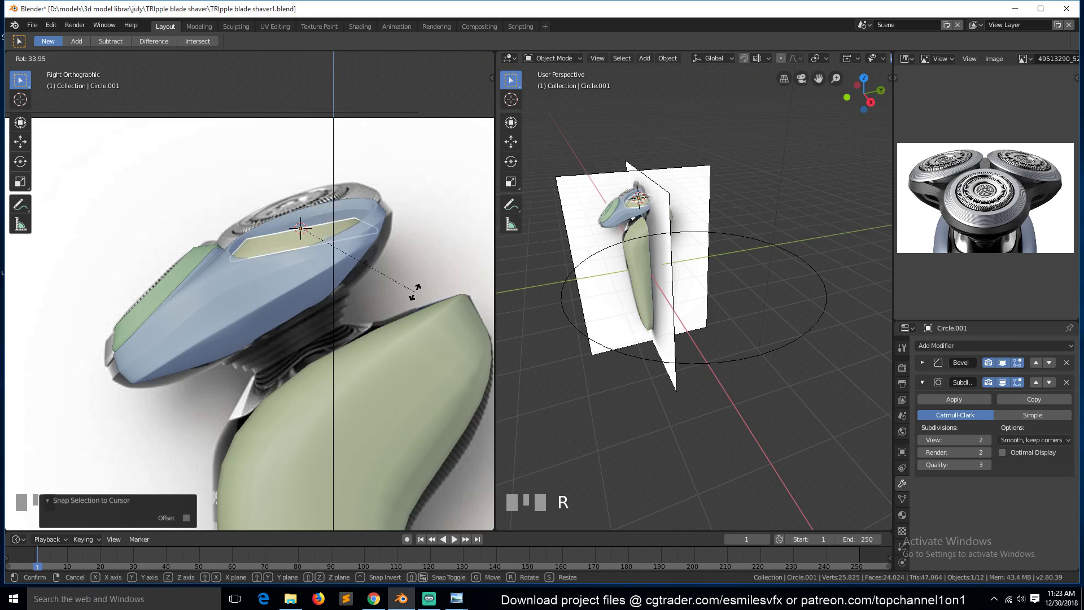
click(414, 290)
scroll(410, 298, up, 3)
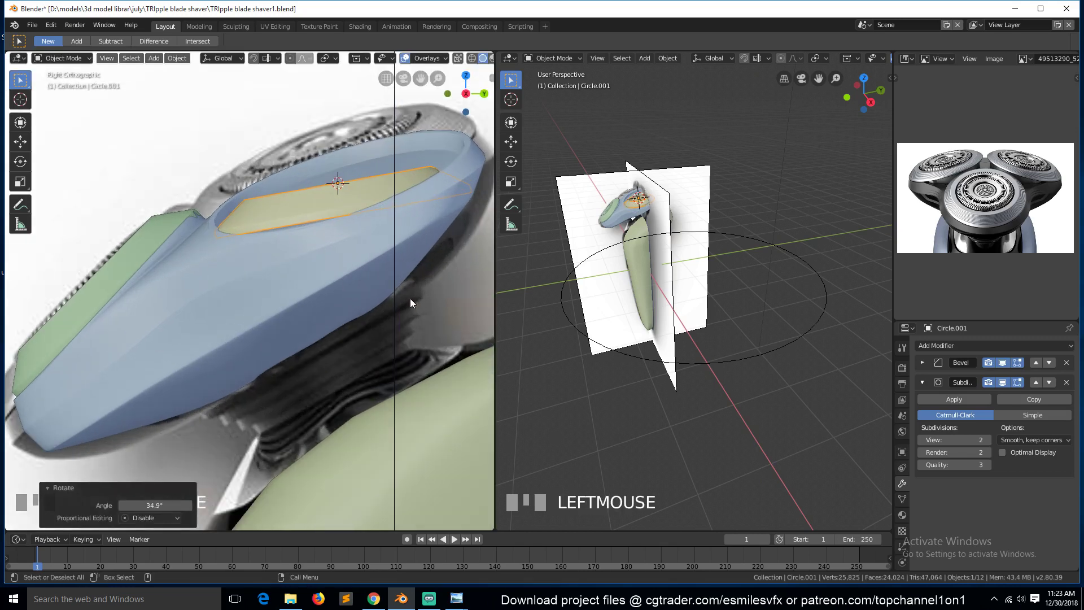
key(g)
key(z)
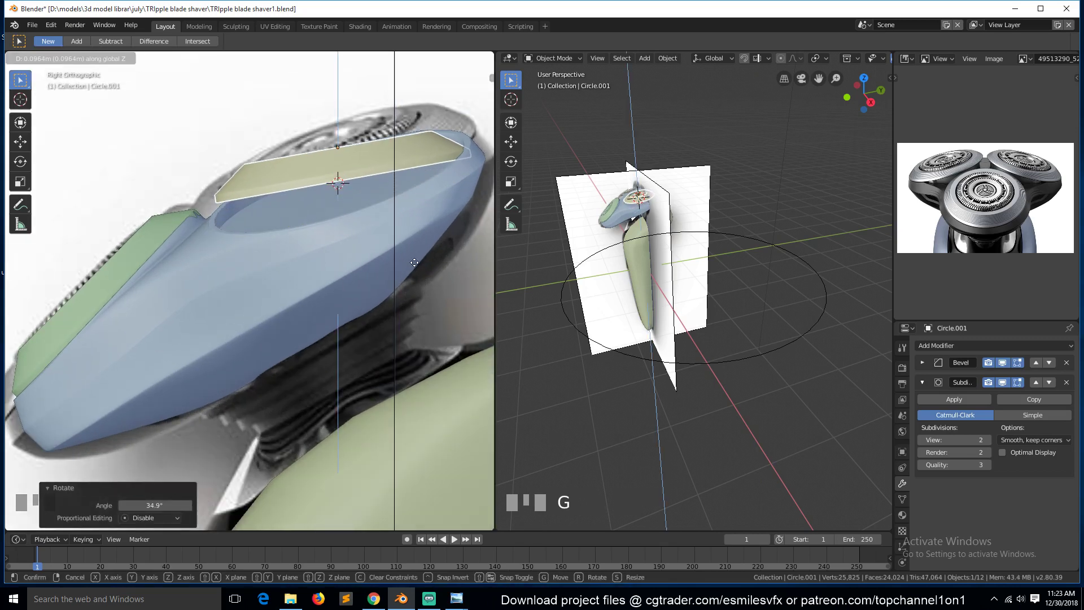
click(417, 276)
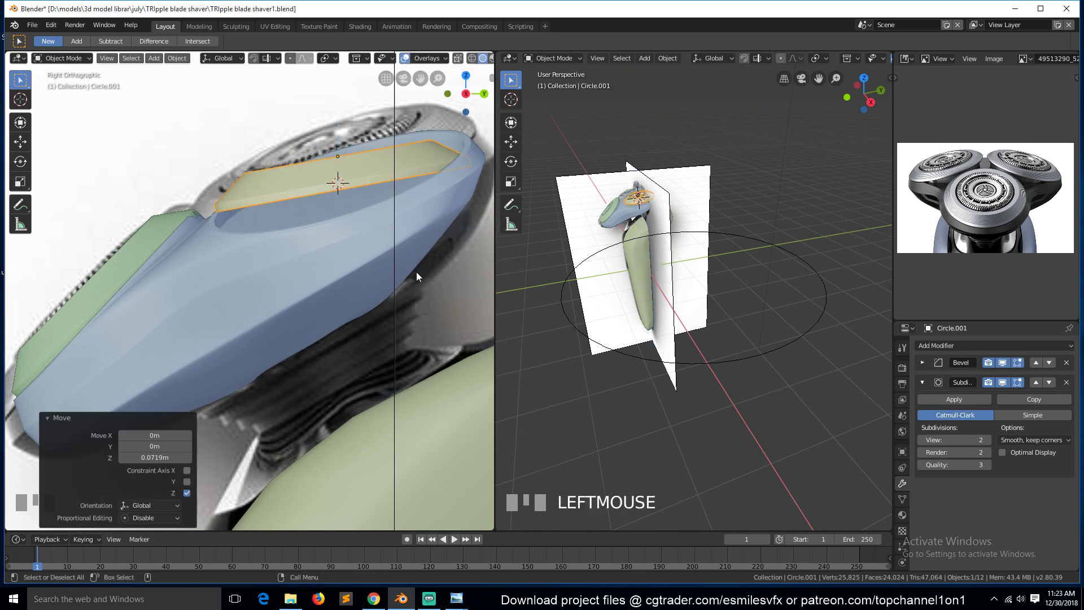
Rotate the rear blade unit about 15.6° and another 3.08° around its local Y axis, and about 5.91° around local X
key(r)
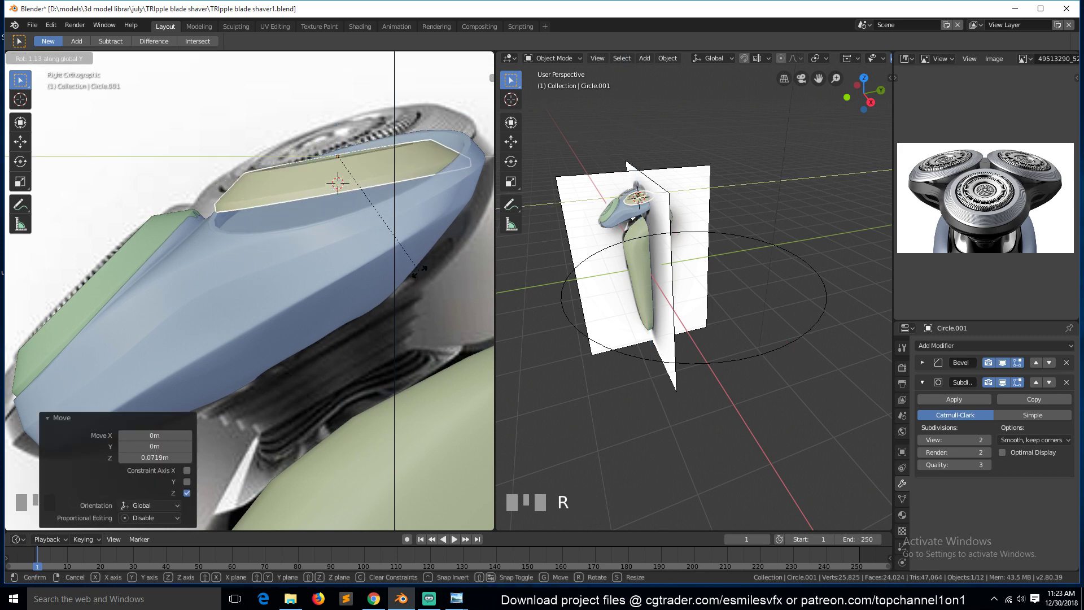
key(y)
key(y)
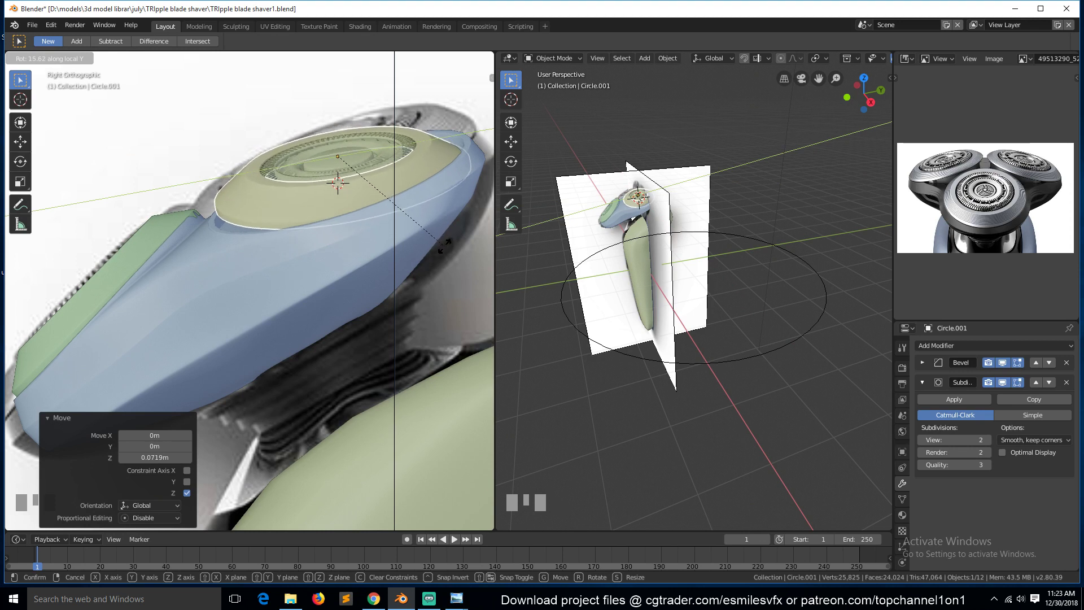
click(445, 249)
key(r)
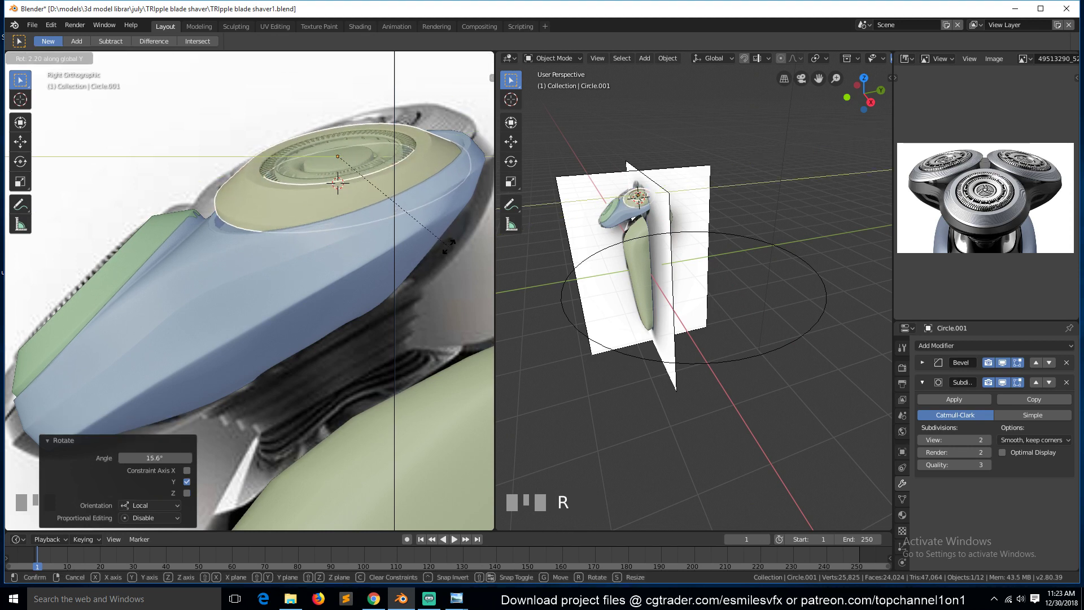
key(y)
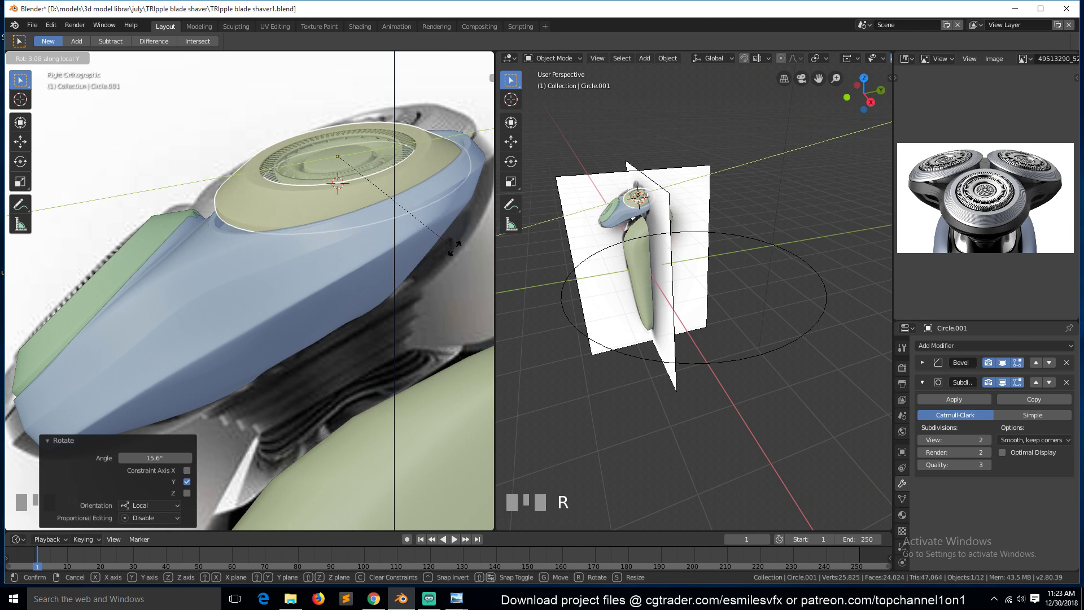
click(454, 247)
key(r)
key(x)
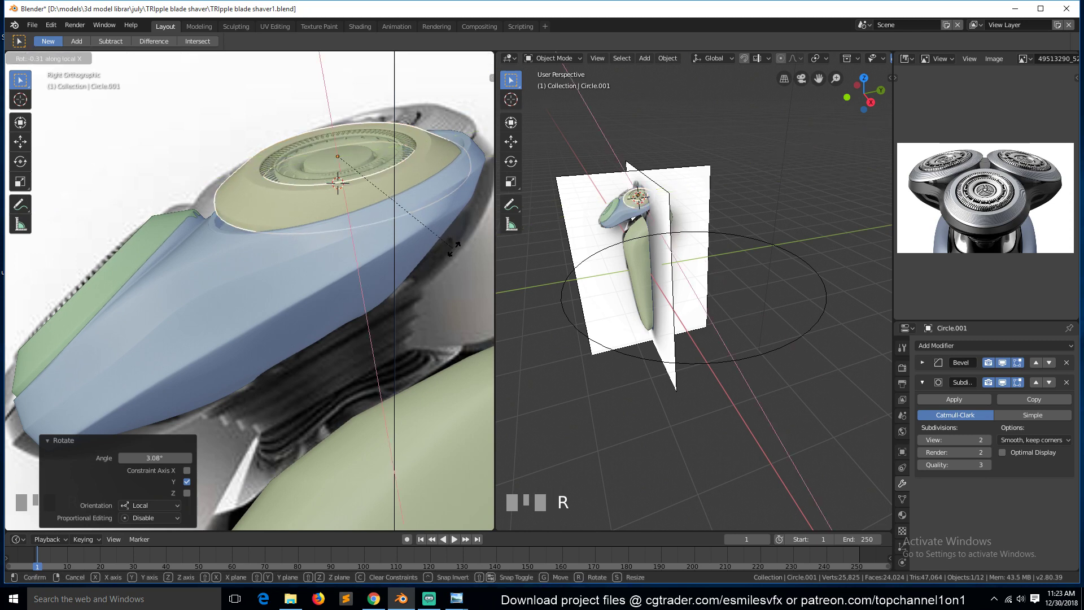
key(x)
click(464, 235)
In the top view, rotate the rear blade unit about -4.47° around its local Y axis to align with the recess
middle_drag(464, 240, 472, 282)
key(KP_Decimal)
key(KP_7)
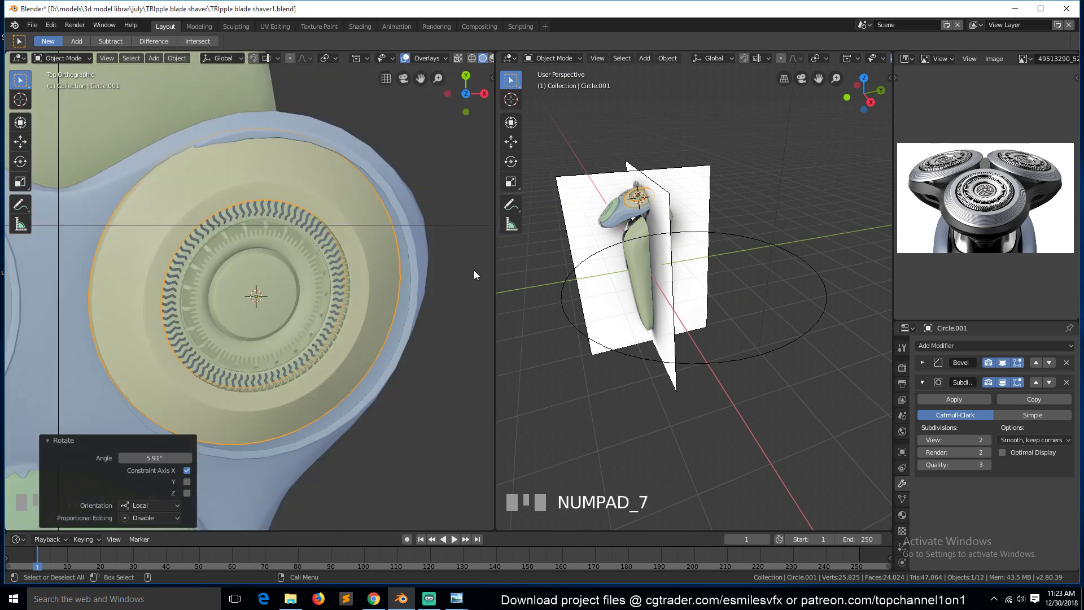
key(r)
key(y)
key(y)
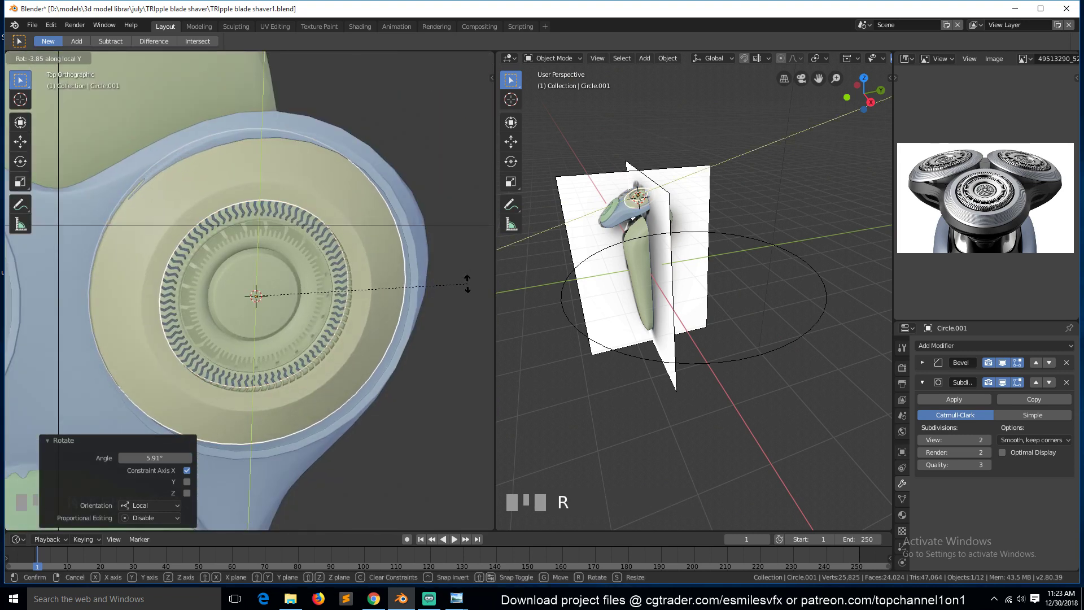
click(467, 285)
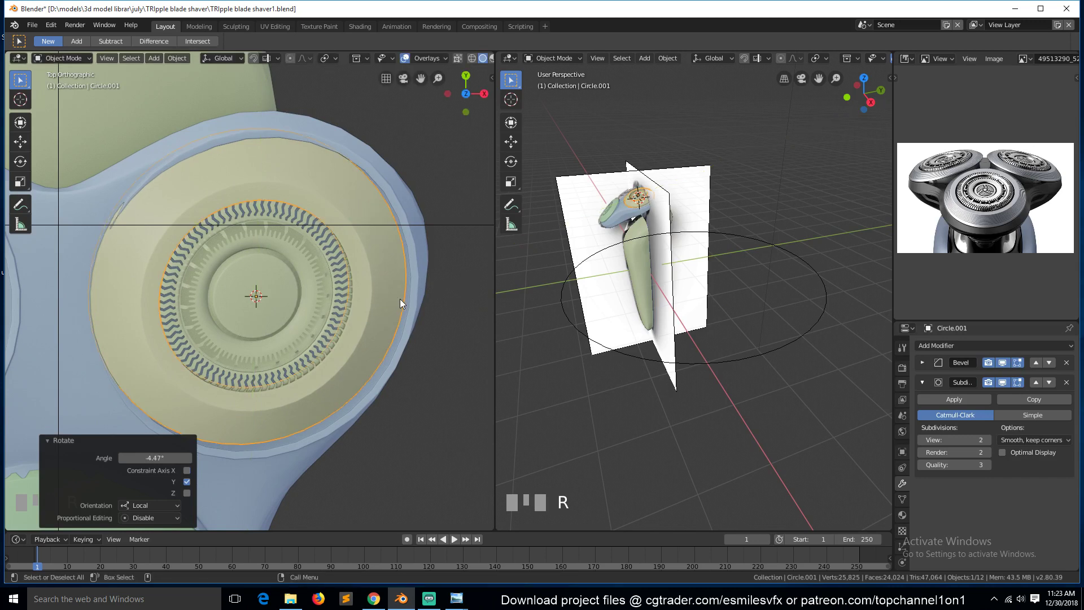
Move the rear blade unit about 0.0195 m along X and -0.0158 m along Y, and rotate it 2.41° around local Y
key(g)
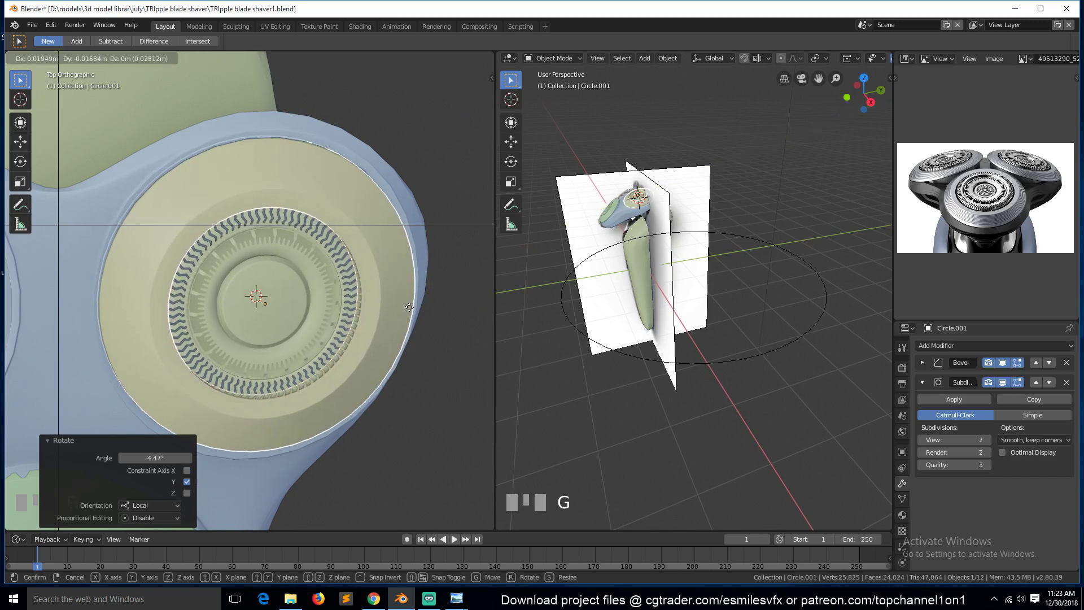
click(409, 307)
key(r)
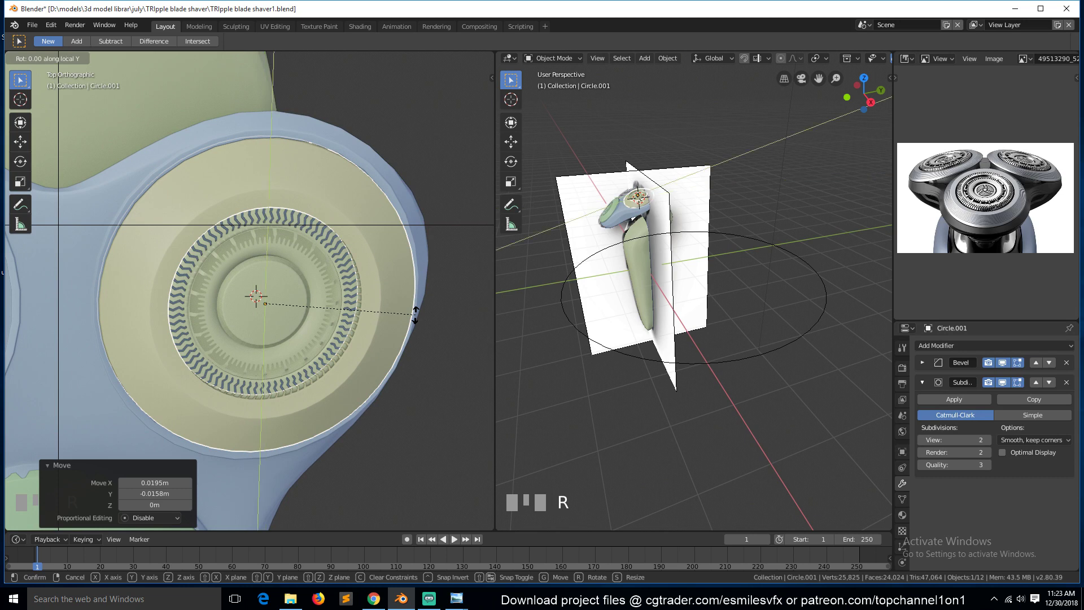
click(418, 307)
Rotate the rear blade unit about 2.78° around its local X axis and shift it 0.00487 m along X
key(r)
key(x)
key(x)
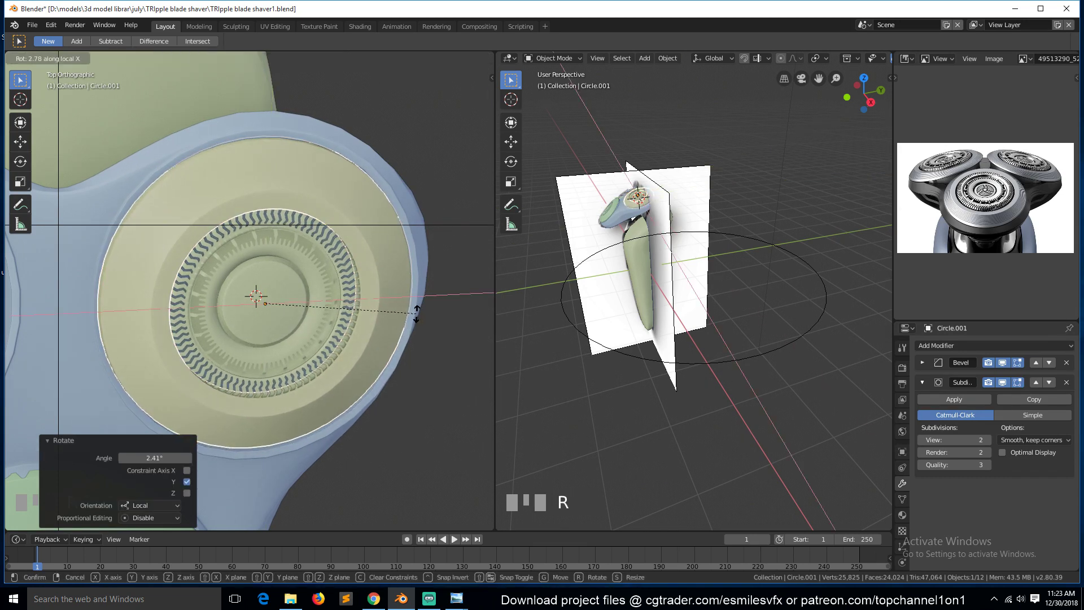
click(417, 312)
key(g)
click(421, 317)
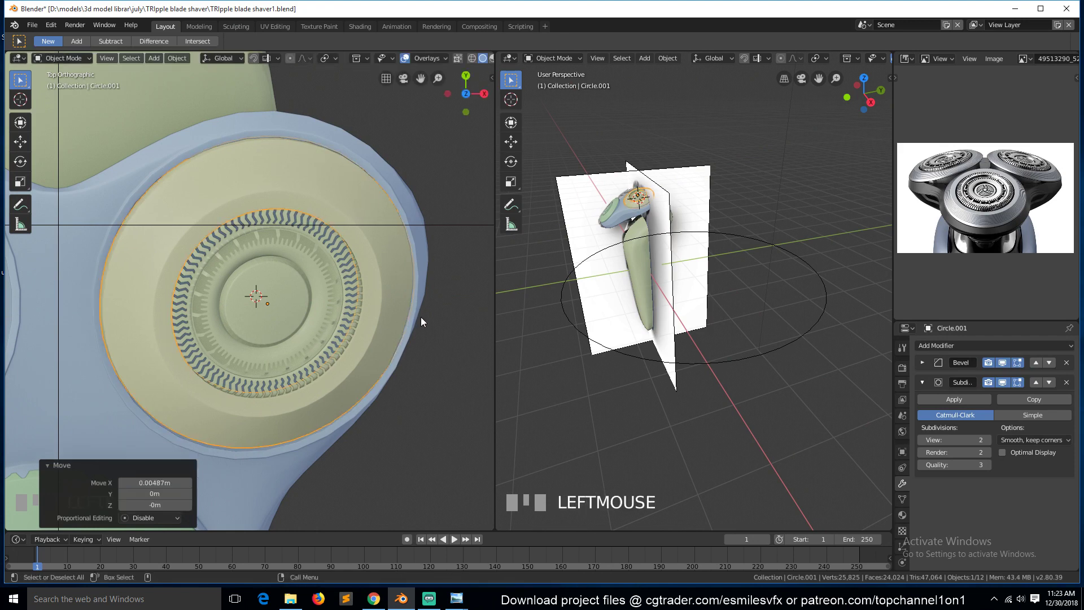
Rotate the rear blade unit about -0.819° around its local Y axis
key(r)
key(y)
key(y)
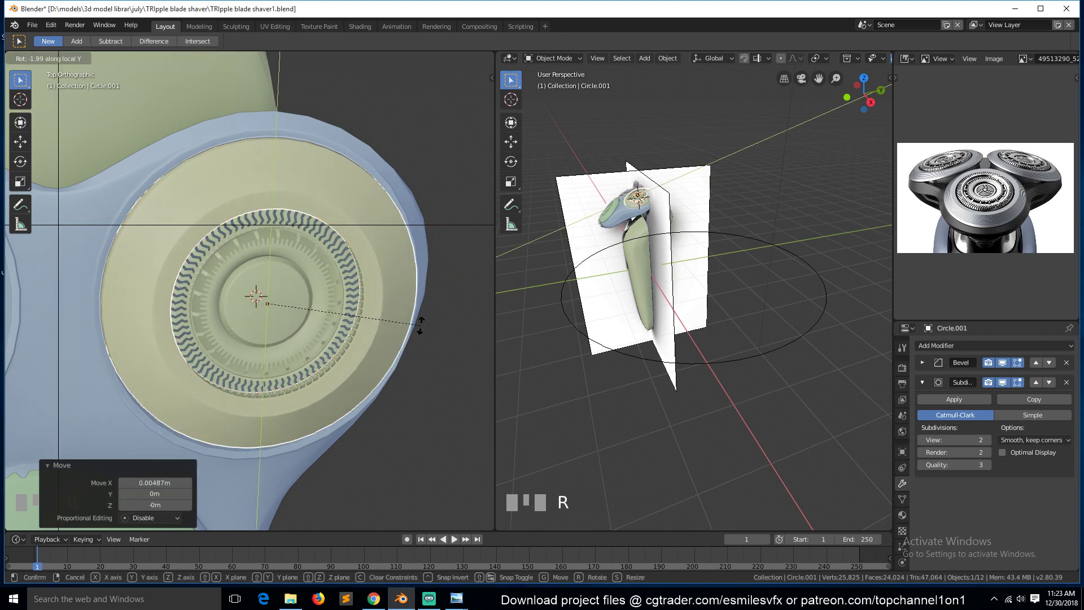
click(419, 321)
Shift the rear blade unit slightly along its local Y axis to seat it in the recess, and deselect it
middle_drag(419, 321, 347, 262)
key(g)
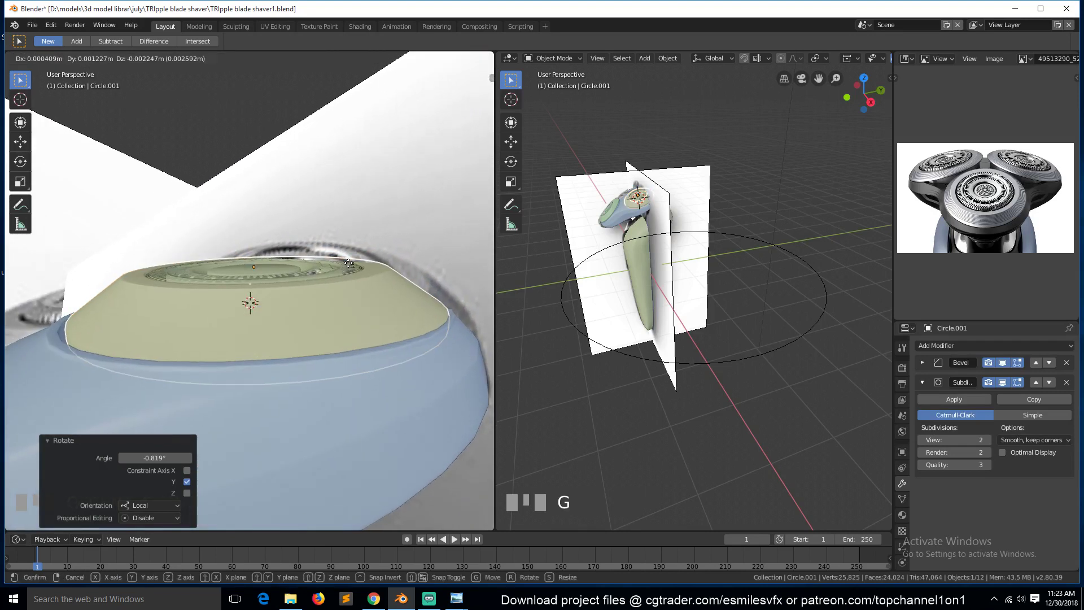
key(x)
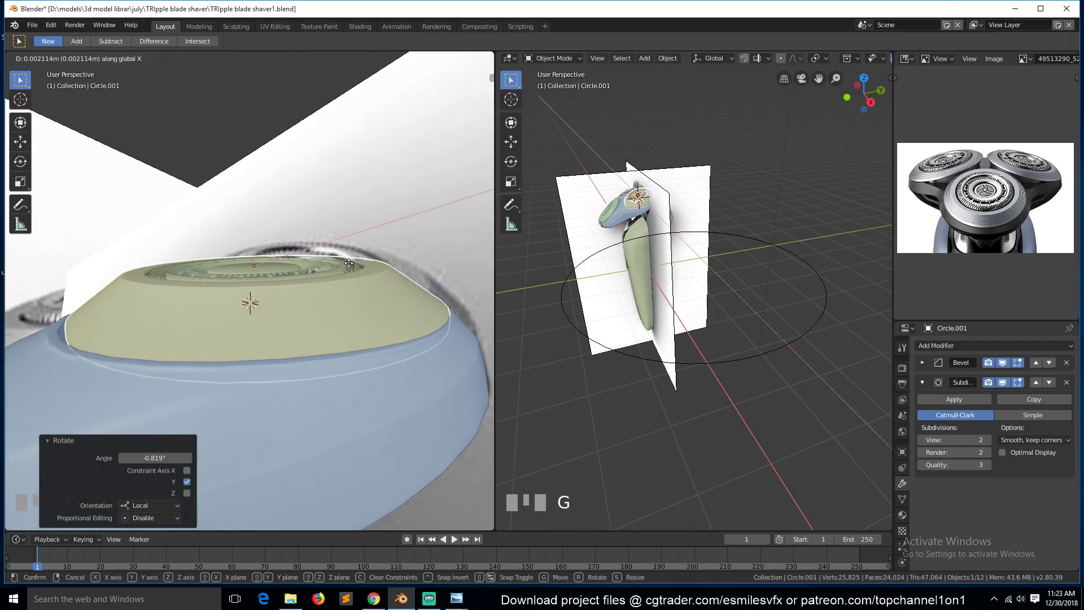
key(x)
key(y)
key(y)
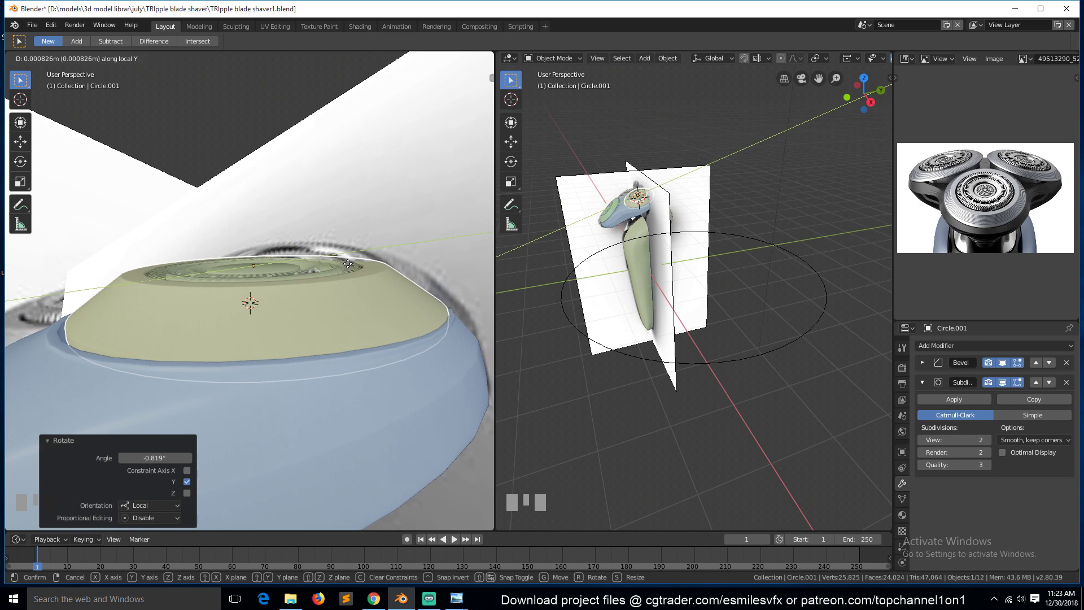
click(345, 264)
key(a)
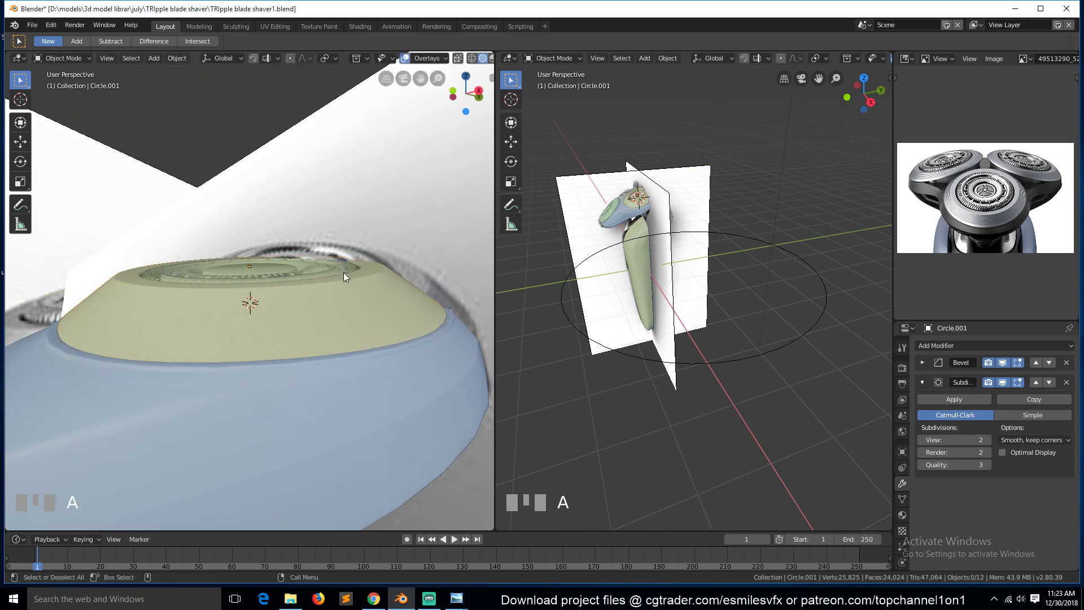
Select the rear blade unit, fine-tune its height along global Z, and clear the selection
key(grave)
click(358, 334)
key(g)
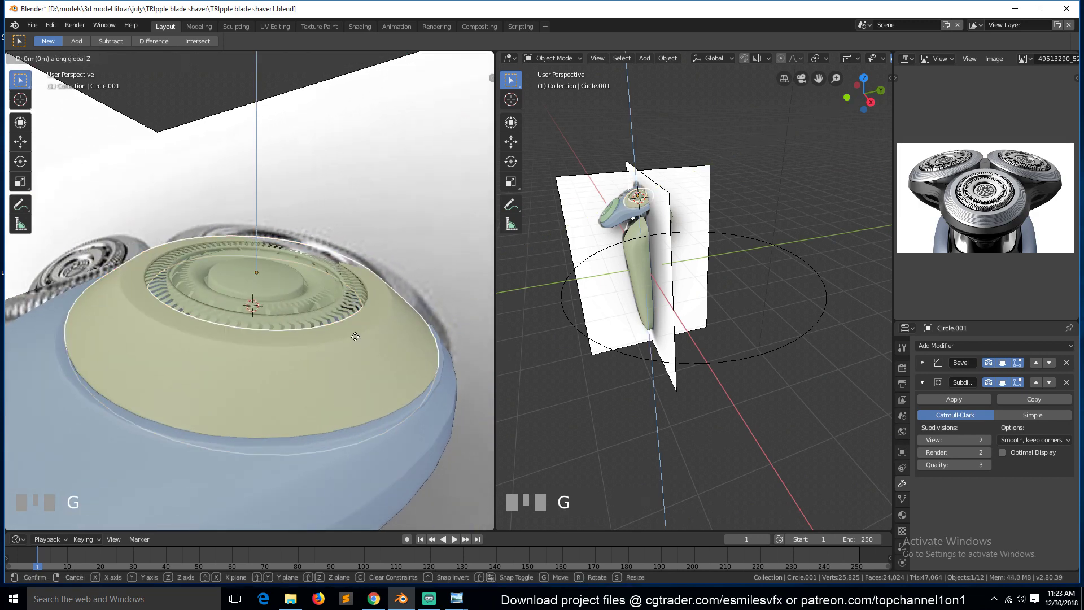
click(354, 338)
key(alt+a)
key(grave)
scroll(355, 338, down, 6)
middle_drag(355, 338, 410, 355)
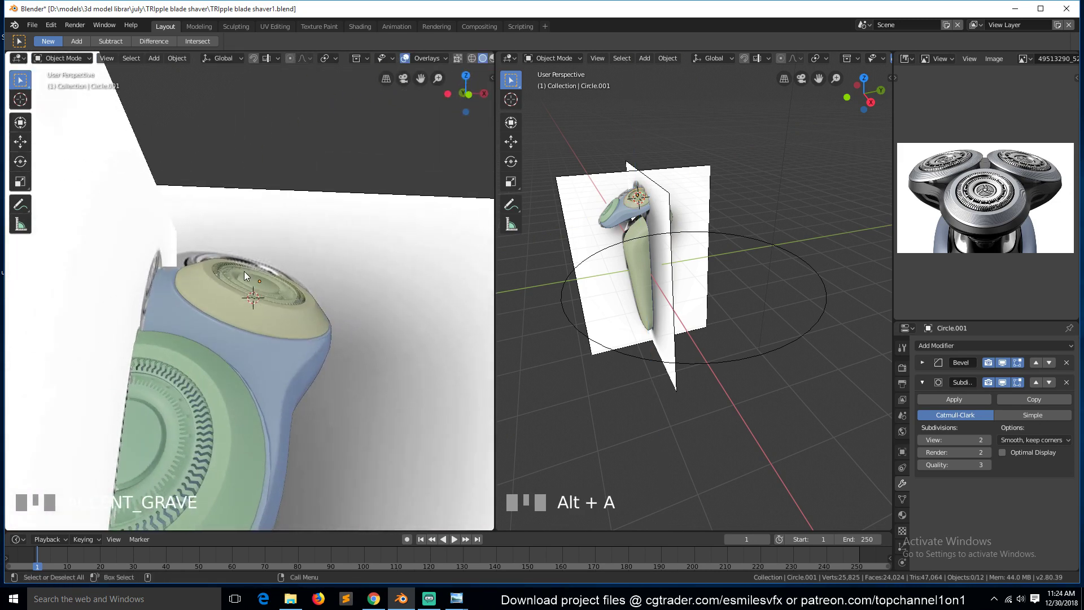
In the front view, select the blue shaver head body and snap the 3D cursor to its origin
click(244, 271)
key(KP_1)
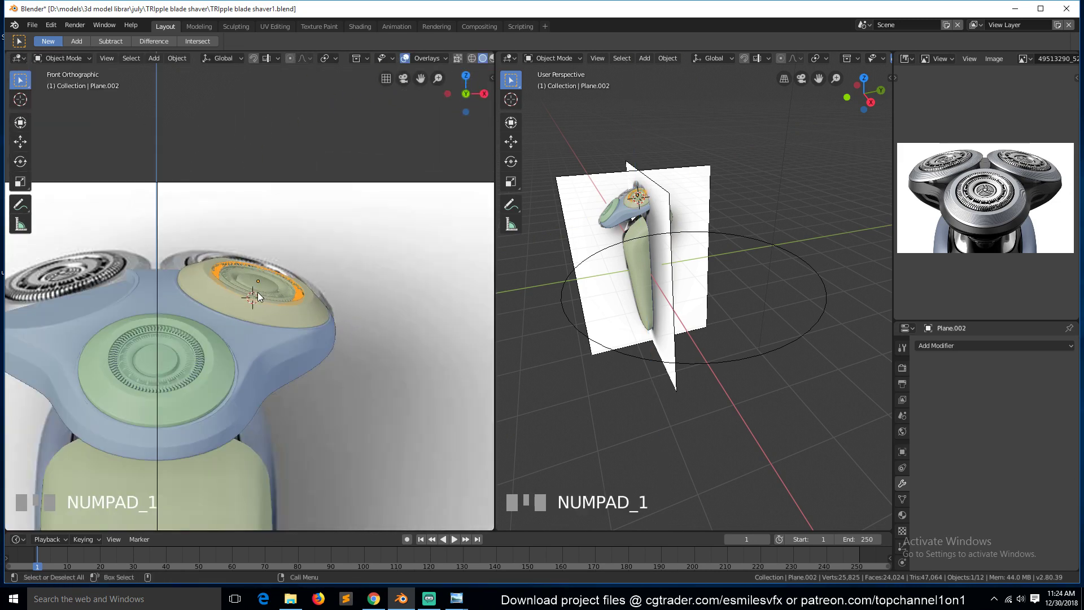
key(alt+a)
click(259, 300)
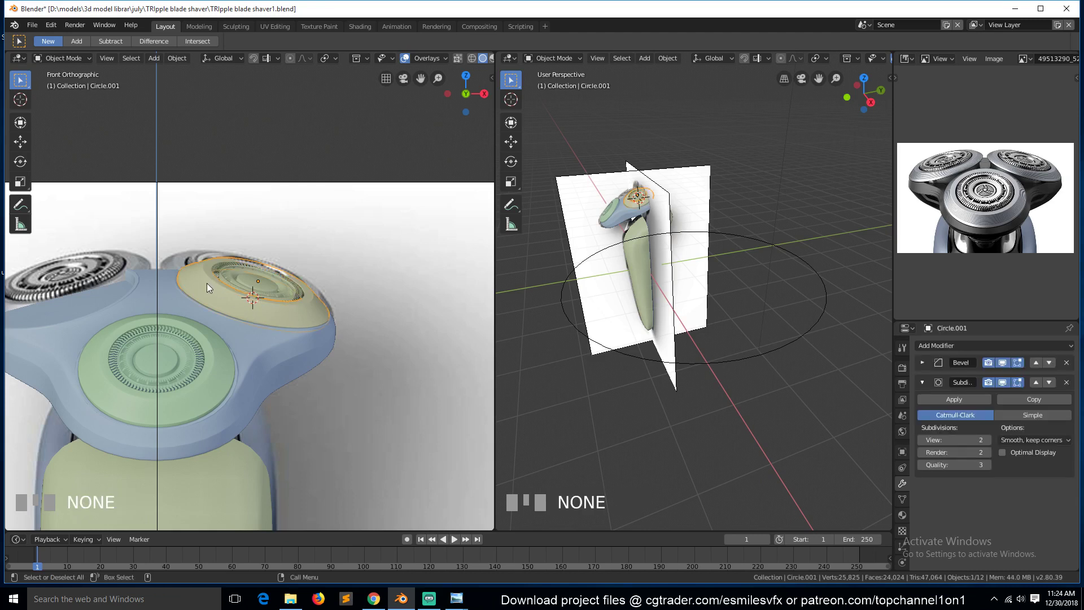
key(alt+a)
click(148, 302)
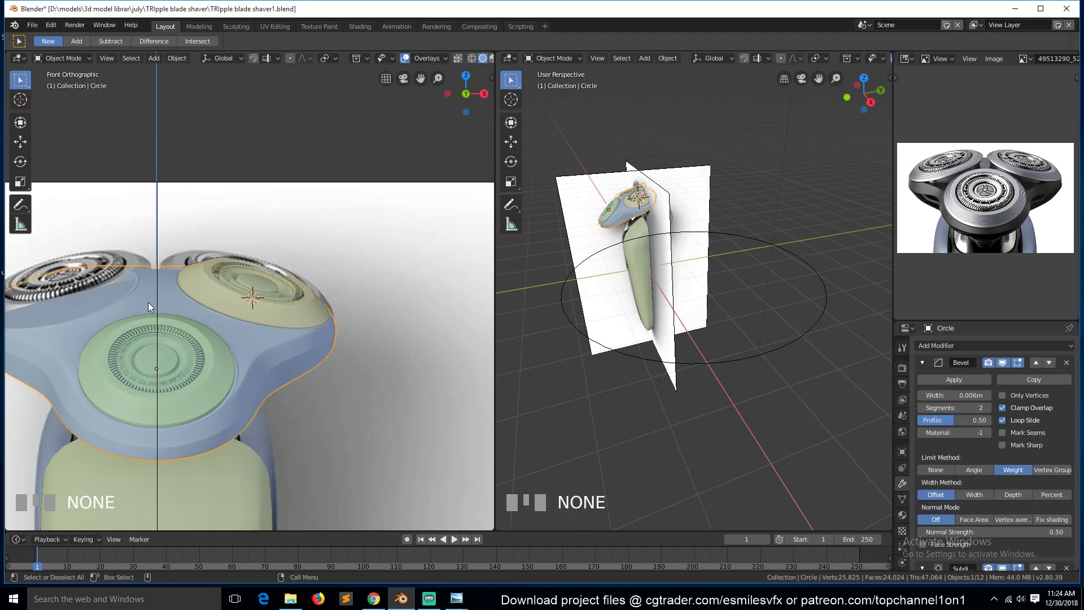
key(shift+s)
click(198, 370)
Select the right-hand rear blade base and its blade ring and make a linked duplicate of both in place
click(230, 308)
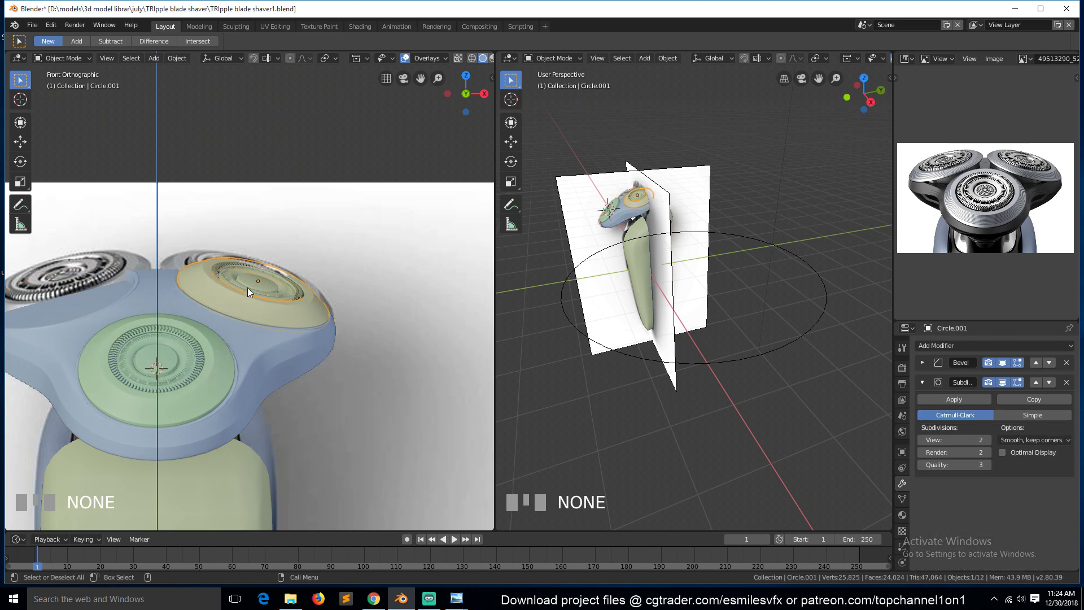
shift+click(250, 283)
key(alt+d)
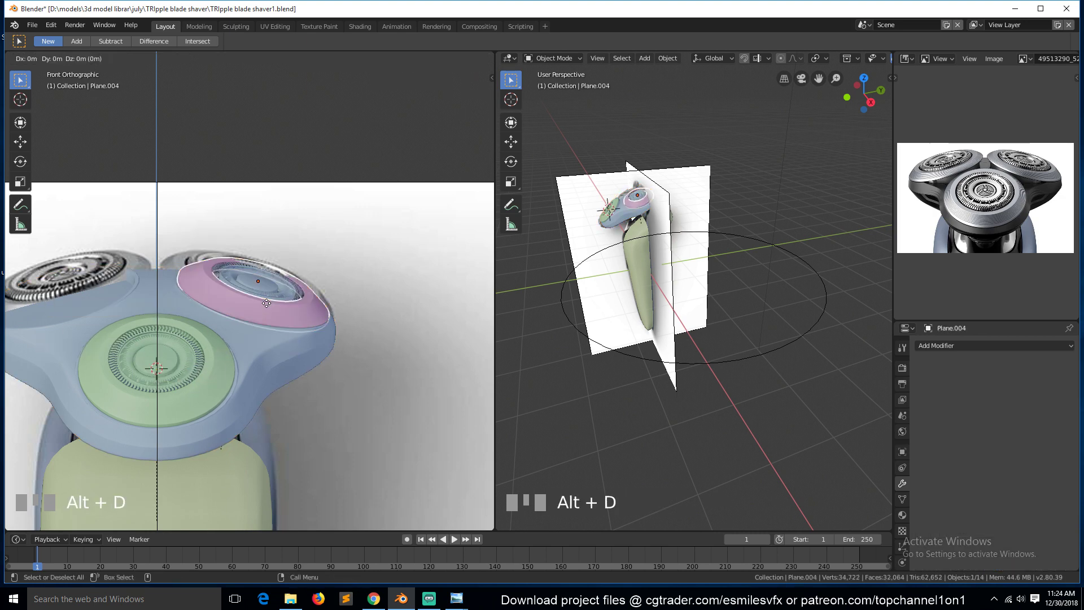
right_click(267, 303)
Select one of the overlapping rear blade bases and set the transform pivot point to the 3D Cursor
click(284, 317)
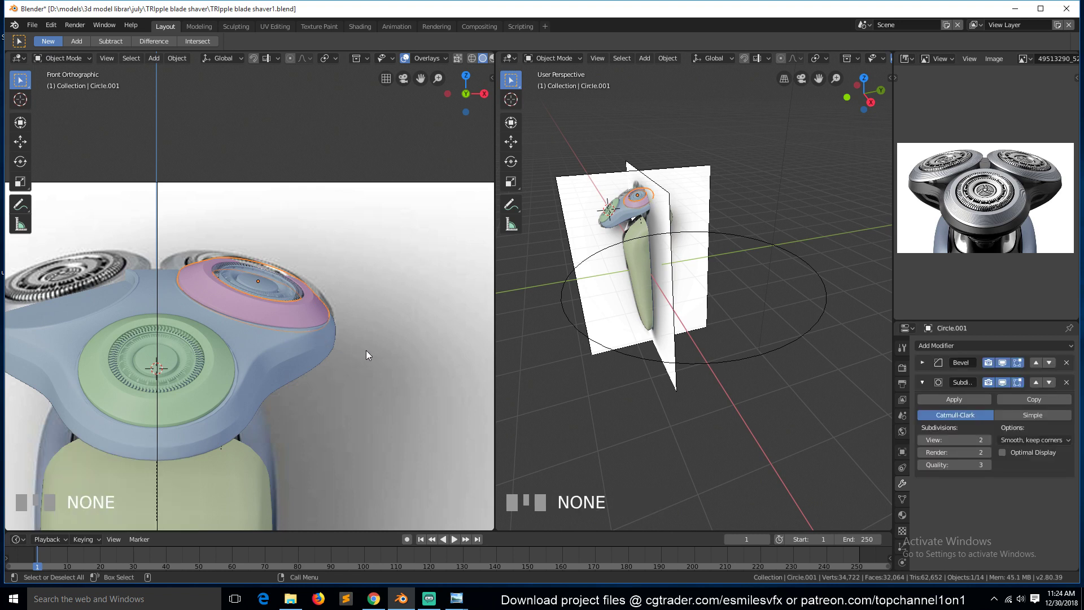
key(r)
right_click(308, 289)
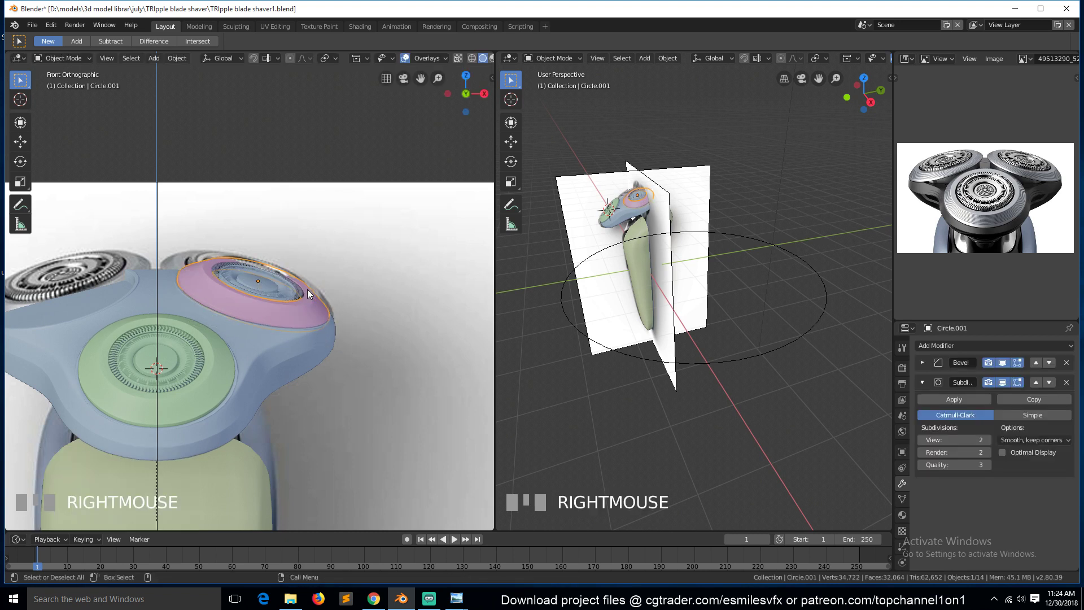
key(period)
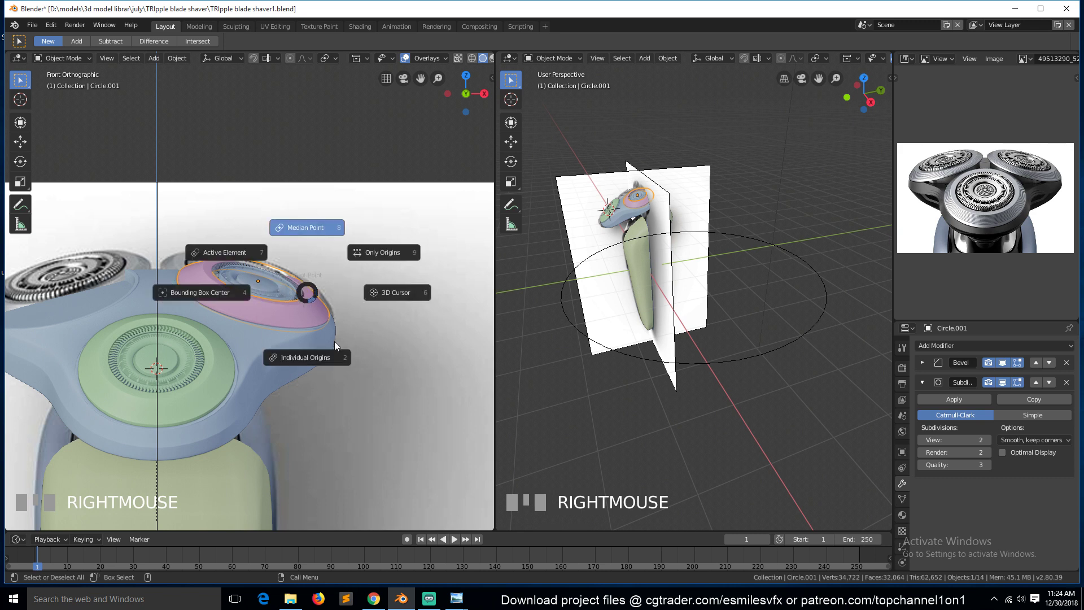
click(333, 361)
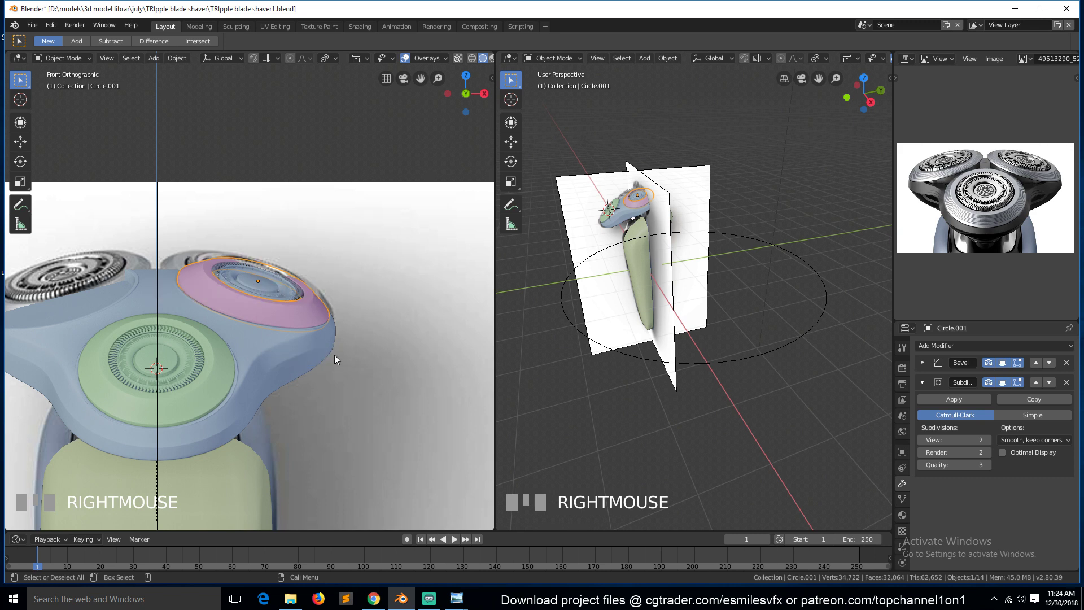
key(period)
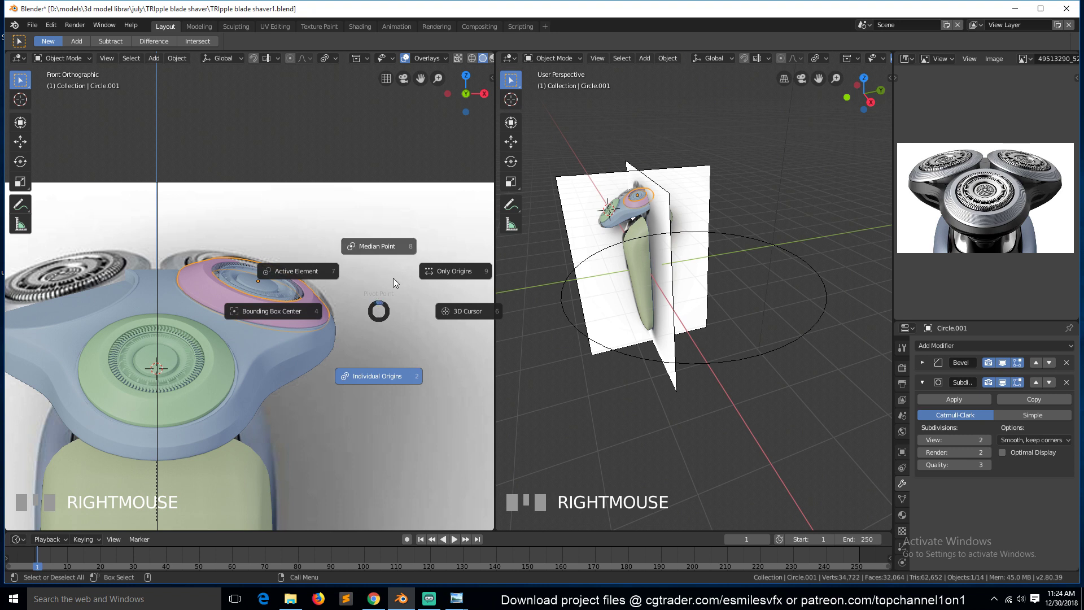
click(469, 310)
key(r)
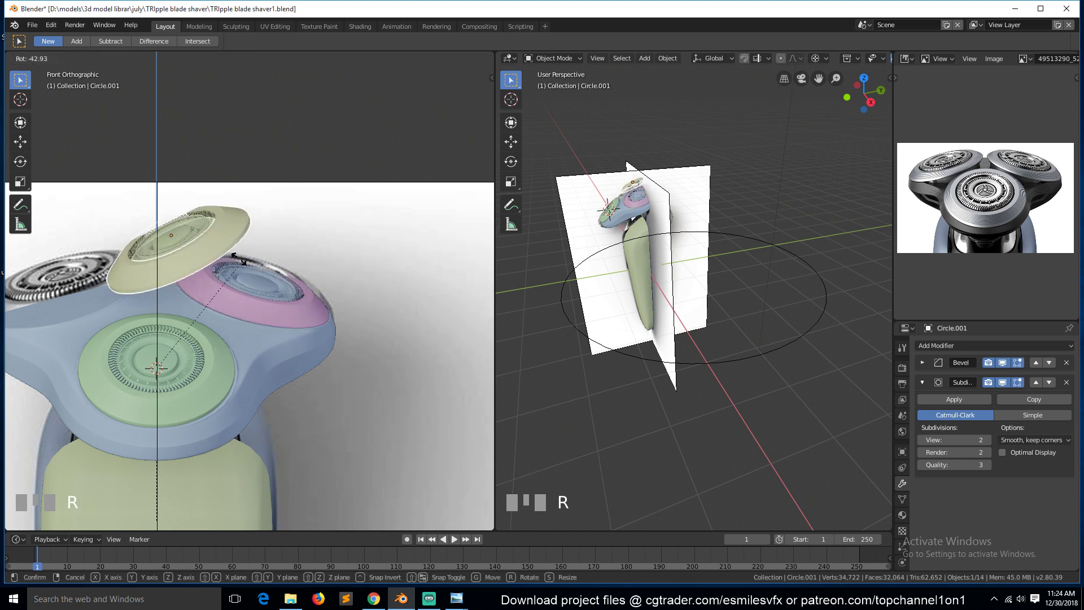
right_click(164, 281)
Mirror the selected blade unit along global X to the opposite rear recess, and set the pivot point back to Median Point
key(ctrl+m)
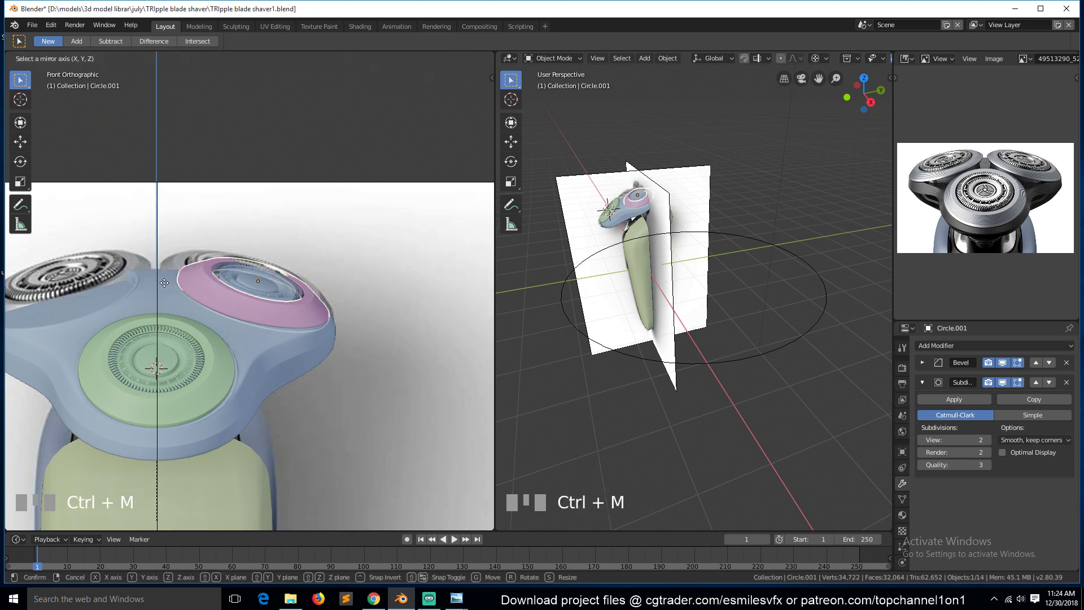
key(x)
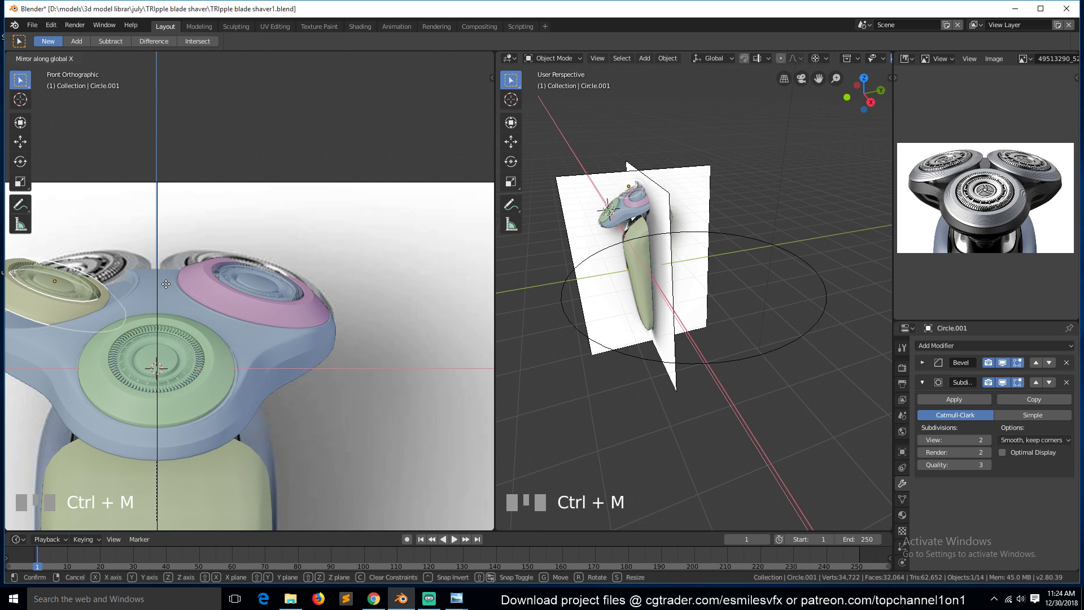
click(166, 286)
scroll(161, 302, down, 2)
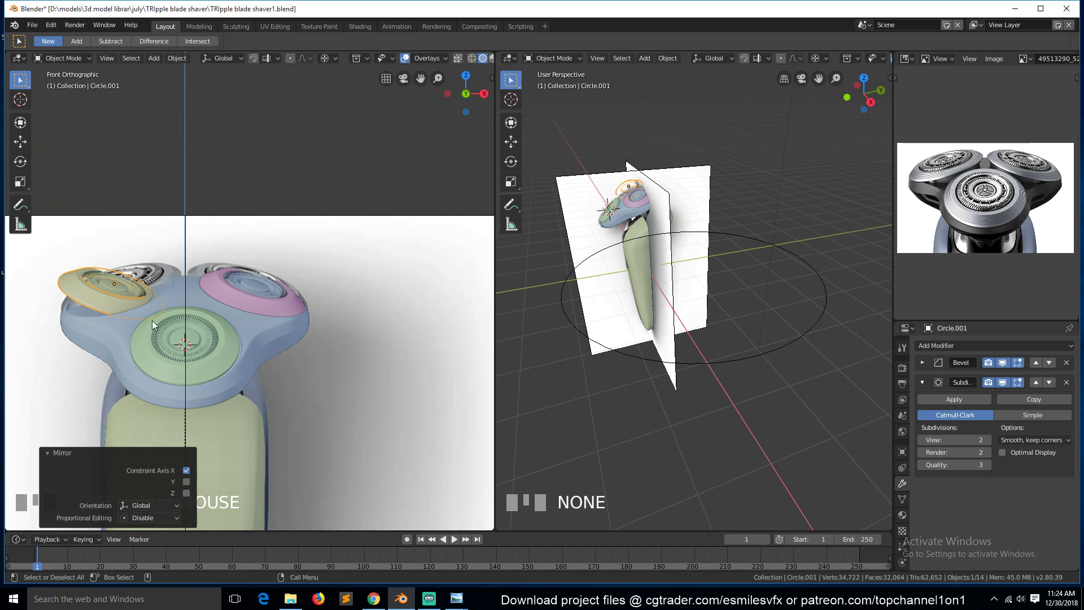
key(period)
click(164, 255)
key(ctrl+m)
key(y)
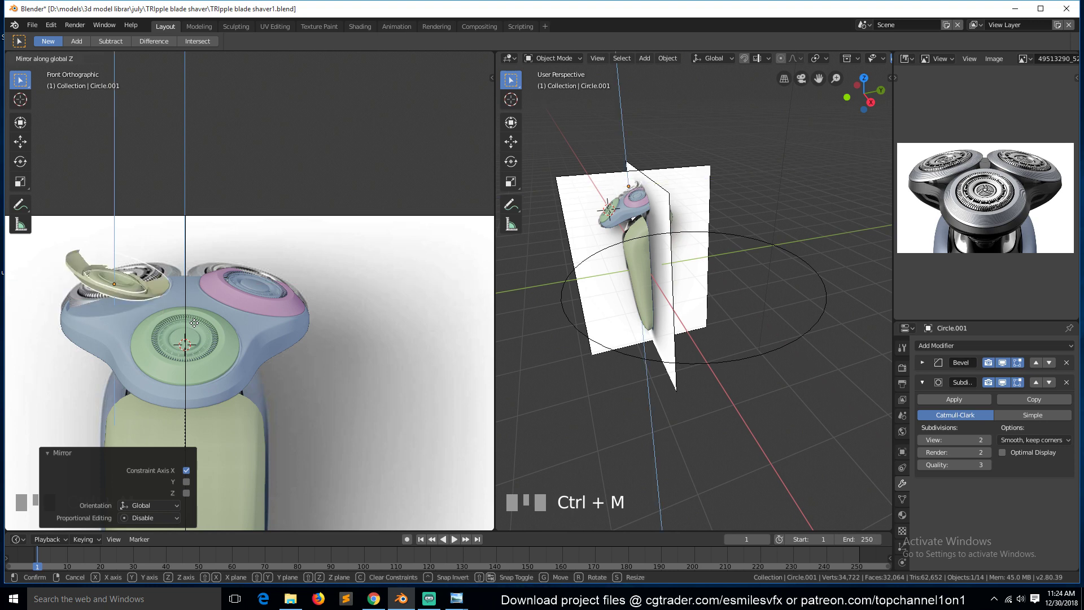
click(194, 323)
Rotate the mirrored blade unit about -31.4° around global Y to match its recess, and deselect it
key(KP_Decimal)
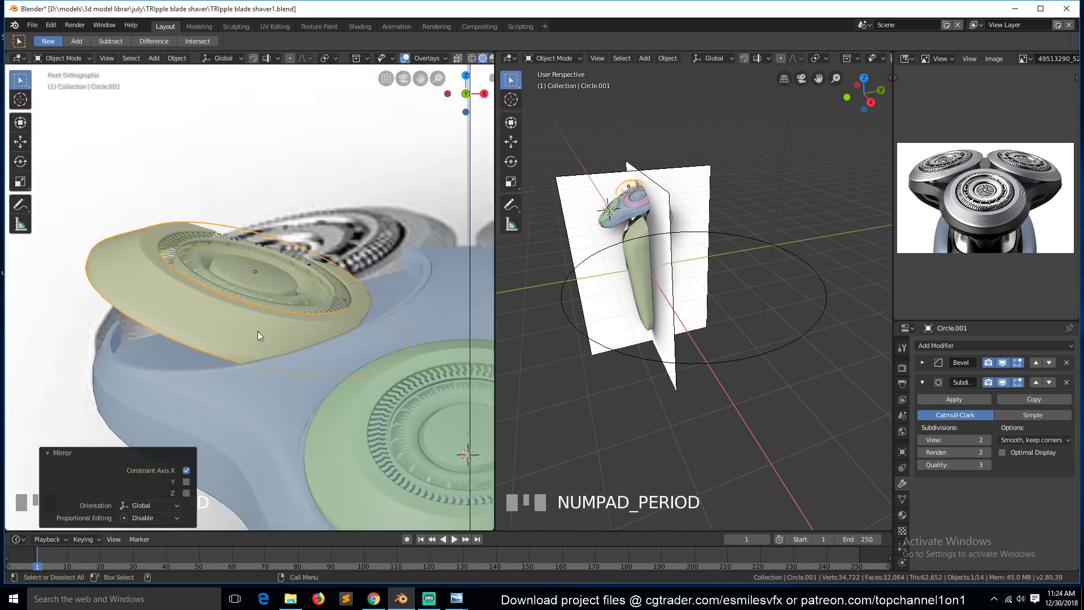
key(r)
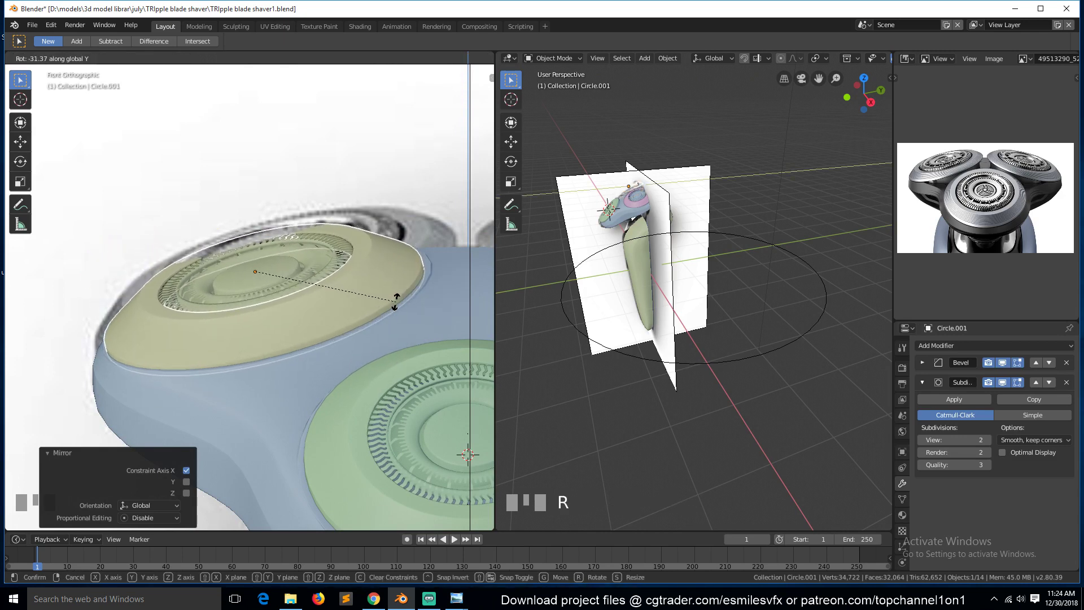
click(398, 302)
middle_drag(398, 303, 416, 336)
scroll(417, 337, down, 4)
key(alt+a)
Select the mirrored blade unit, adjust its depth in the recess along its local Y axis, and deselect it
middle_drag(392, 387, 342, 381)
key(shift+grave)
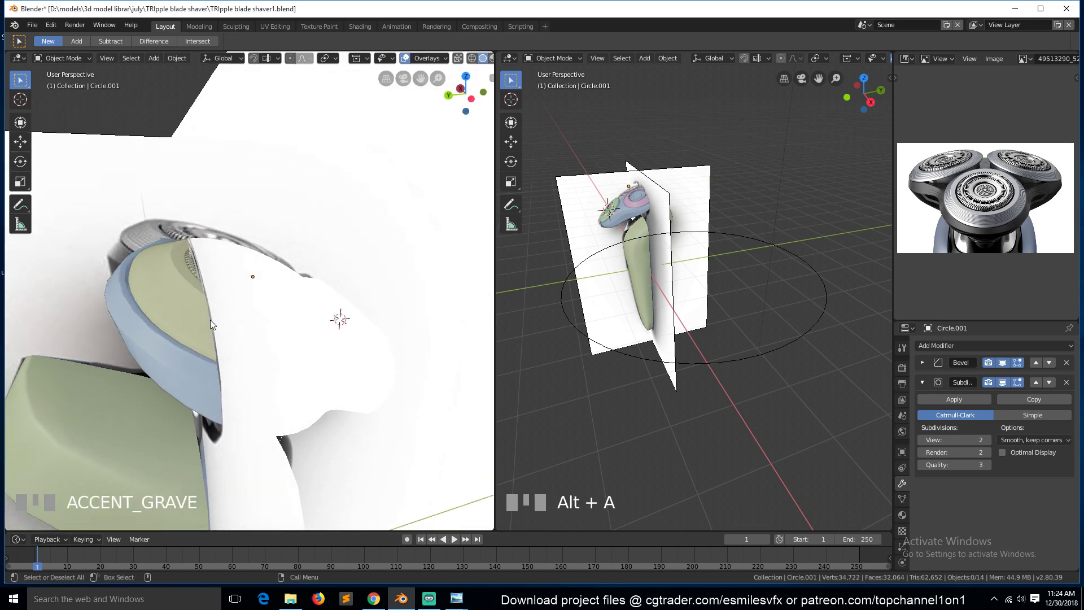
click(206, 322)
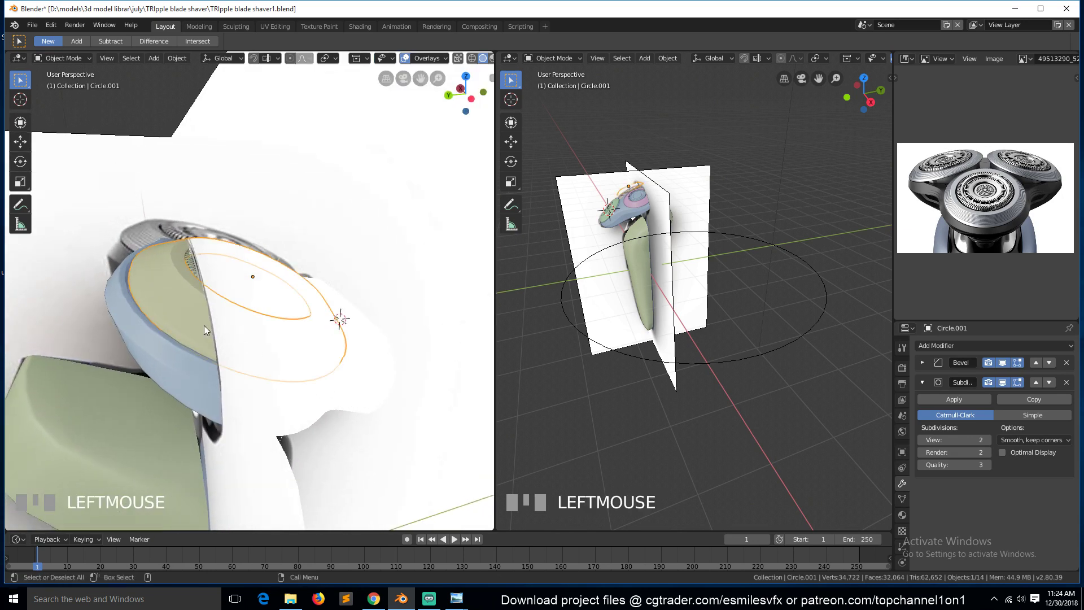
key(g)
key(y)
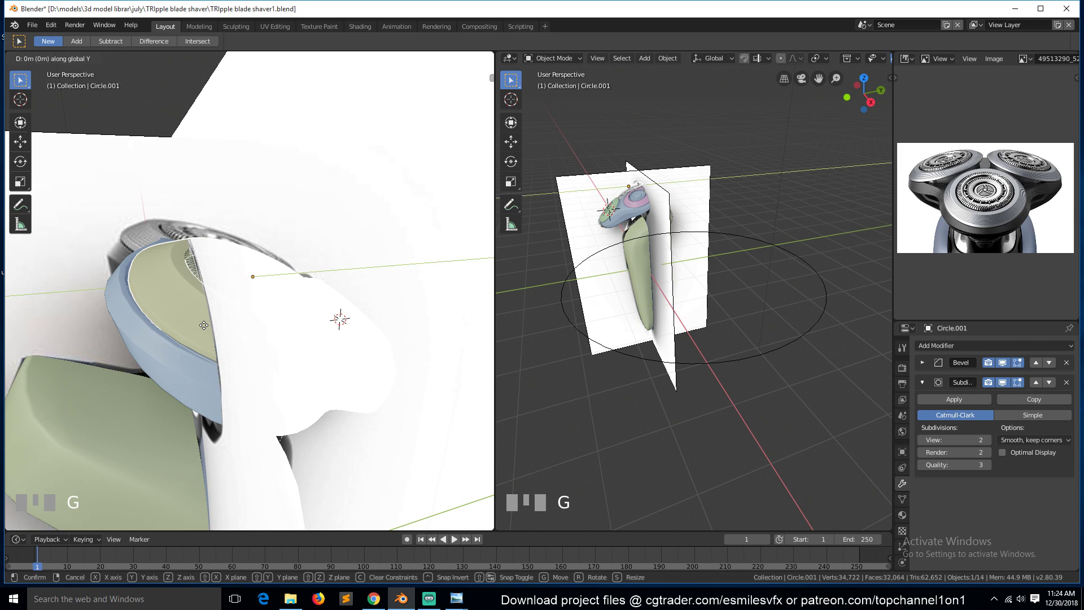
key(y)
click(203, 324)
scroll(273, 334, down, 2)
key(alt+a)
Select the opposite, right-hand rear blade base, move it about 0.0142 m along its local Y axis, and deselect it
key(shift+grave)
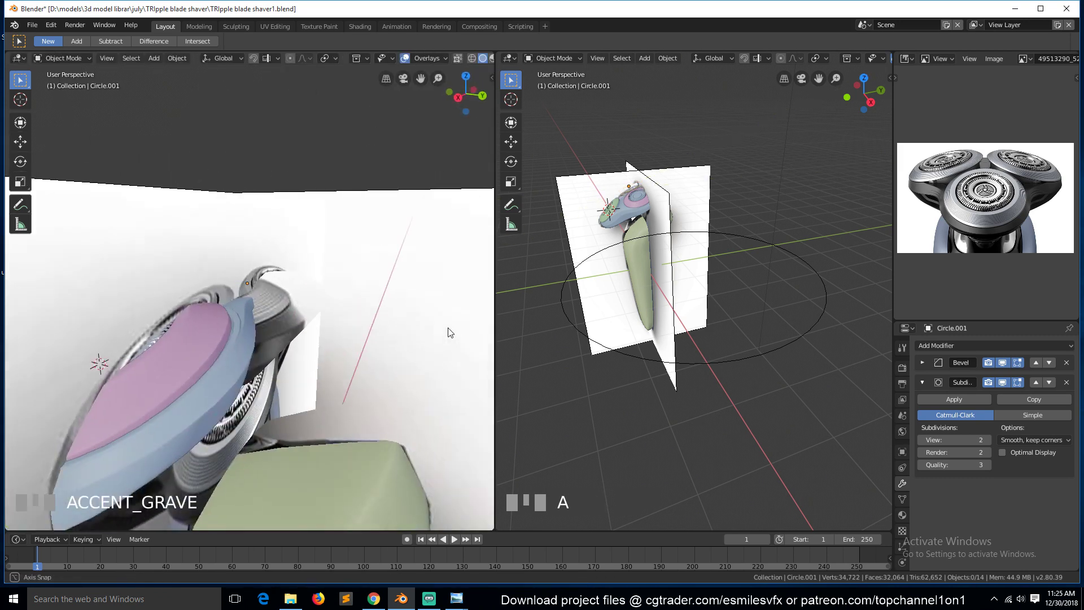
middle_drag(448, 328, 473, 329)
click(266, 381)
key(g)
key(y)
key(y)
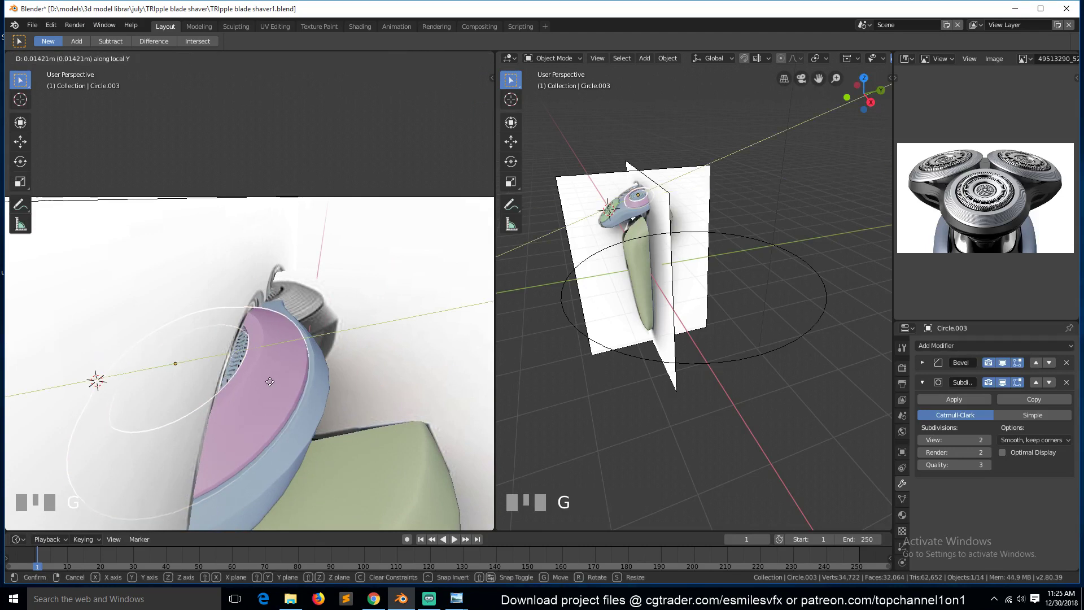
click(270, 382)
key(alt+a)
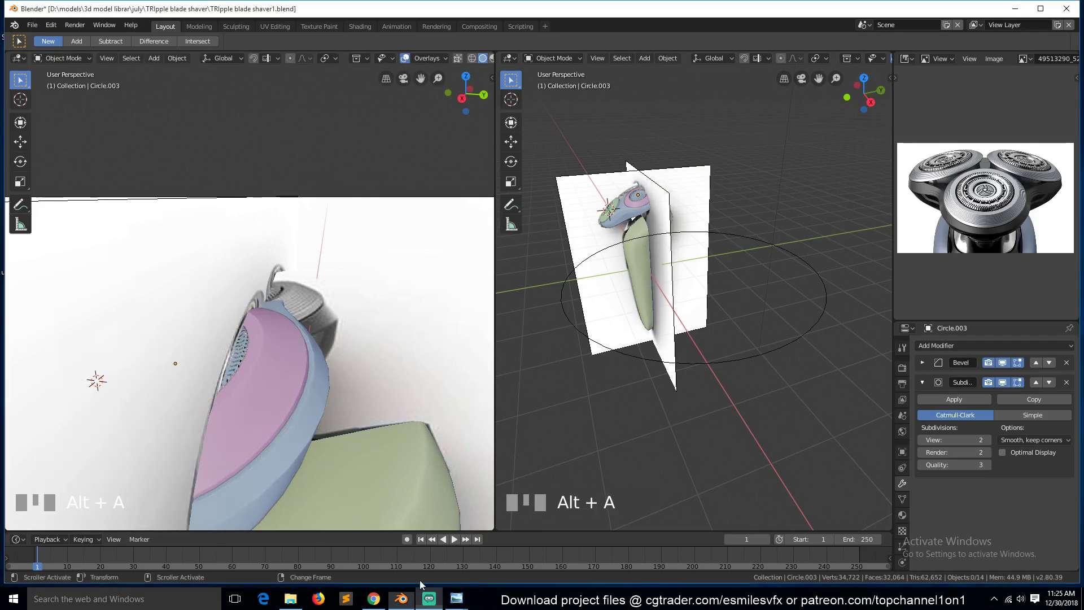
Save the file and select the side-view reference image
key(grave)
click(401, 369)
key(ctrl+s)
click(236, 333)
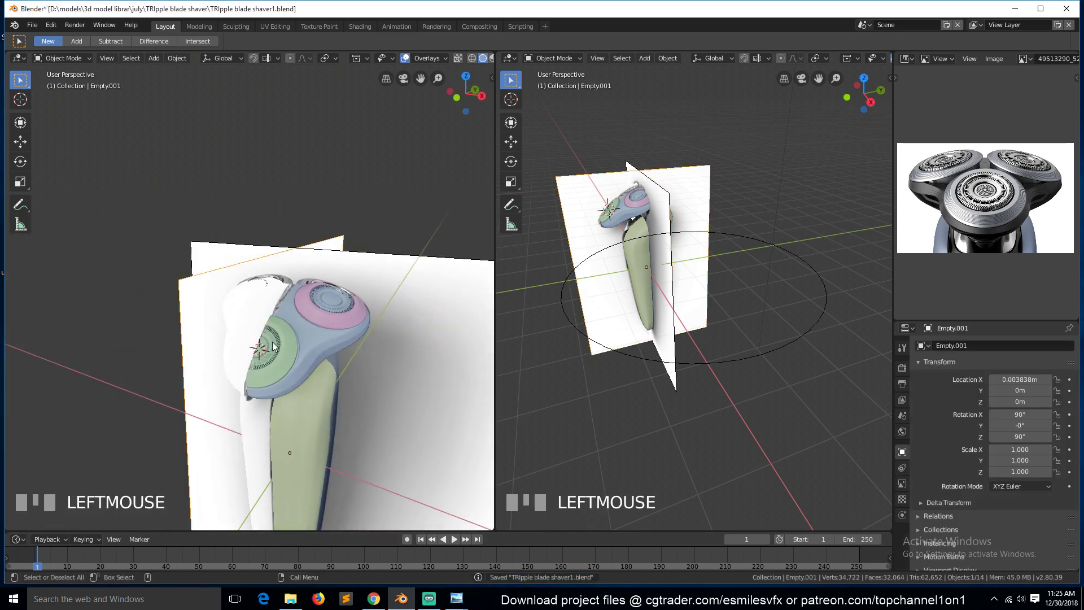
Hide both reference images, examine the three blade units from several angles, and save the file
key(h)
click(389, 310)
key(h)
key(ctrl+s)
key(grave)
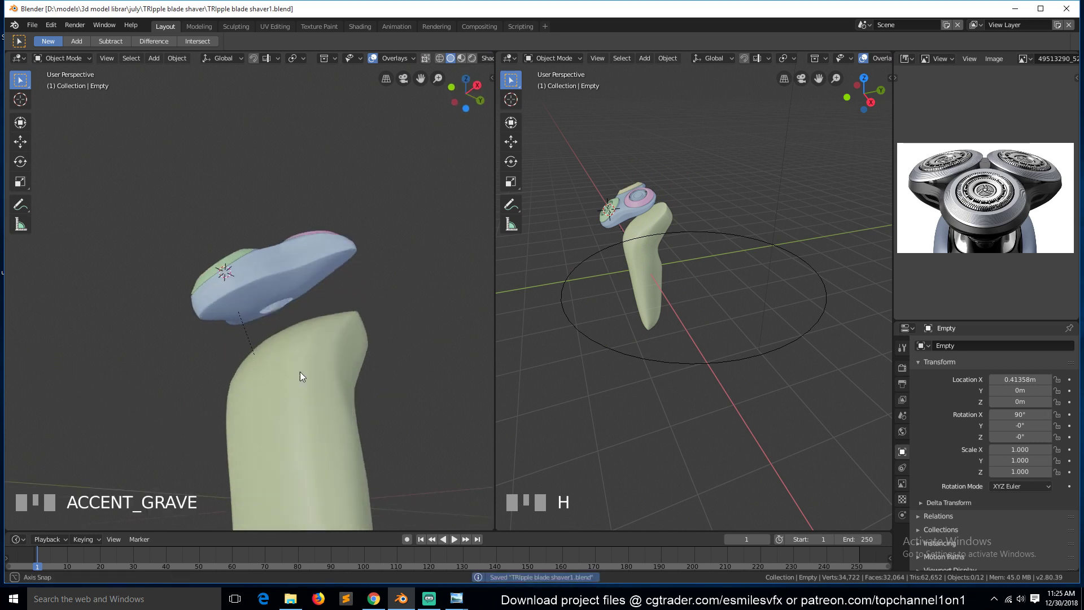
middle_drag(297, 369, 368, 450)
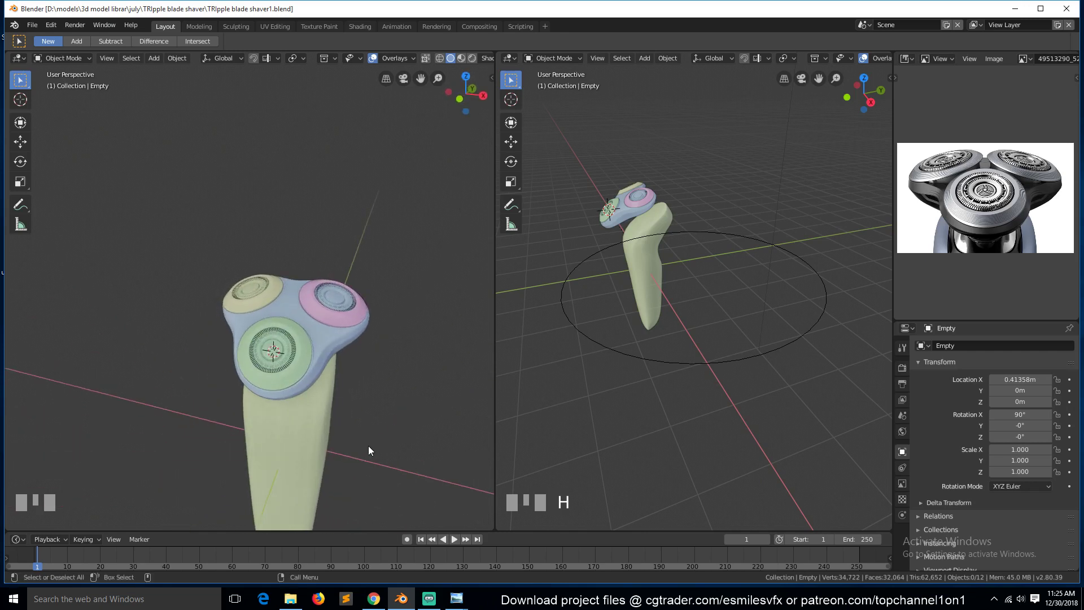
scroll(368, 450, up, 2)
key(ctrl+s)
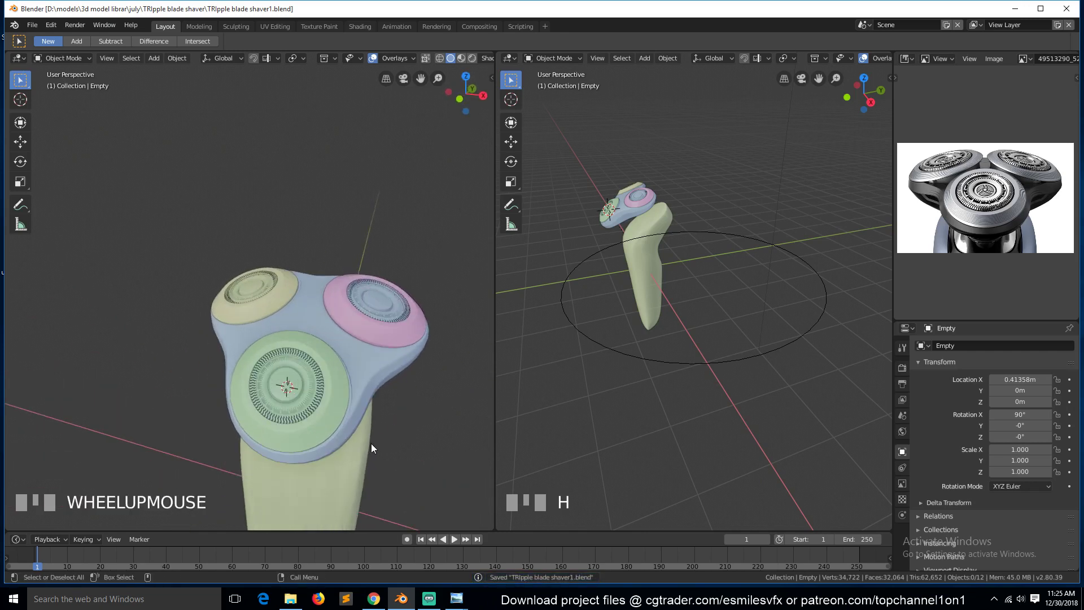
key(KP_1)
key(KP_3)
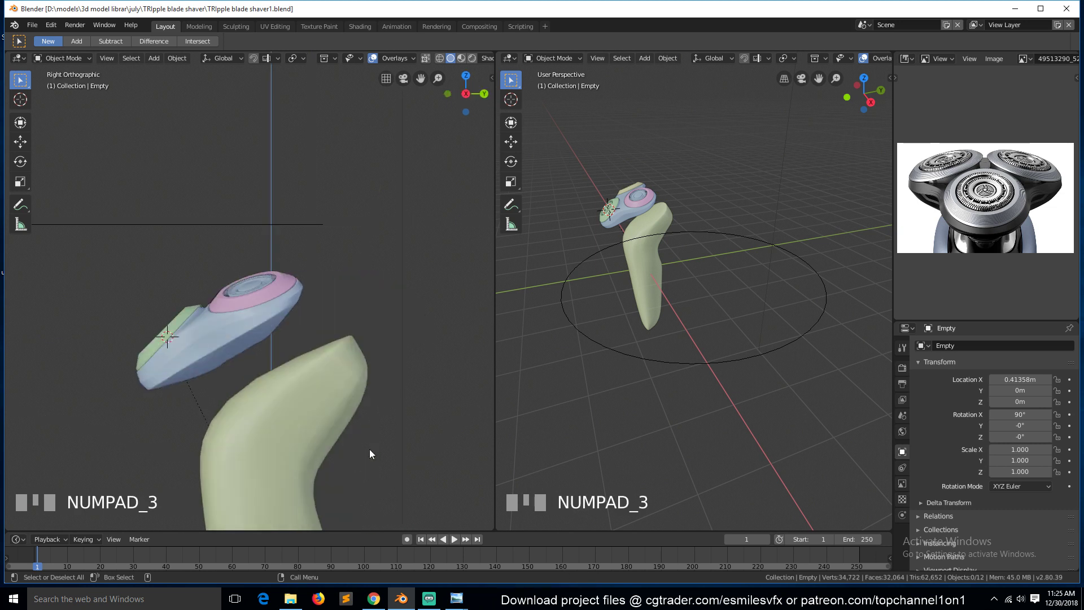
key(ctrl+s)
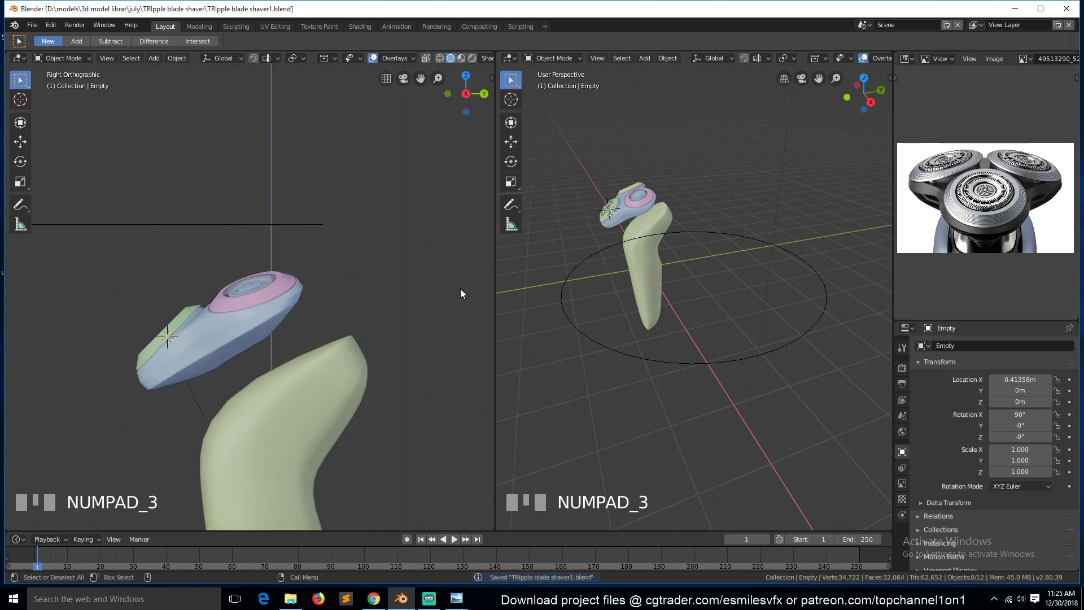
Unhide the reference images and add a 12-vertex mesh circle at the 3D cursor
key(alt+h)
key(a)
scroll(231, 403, up, 2)
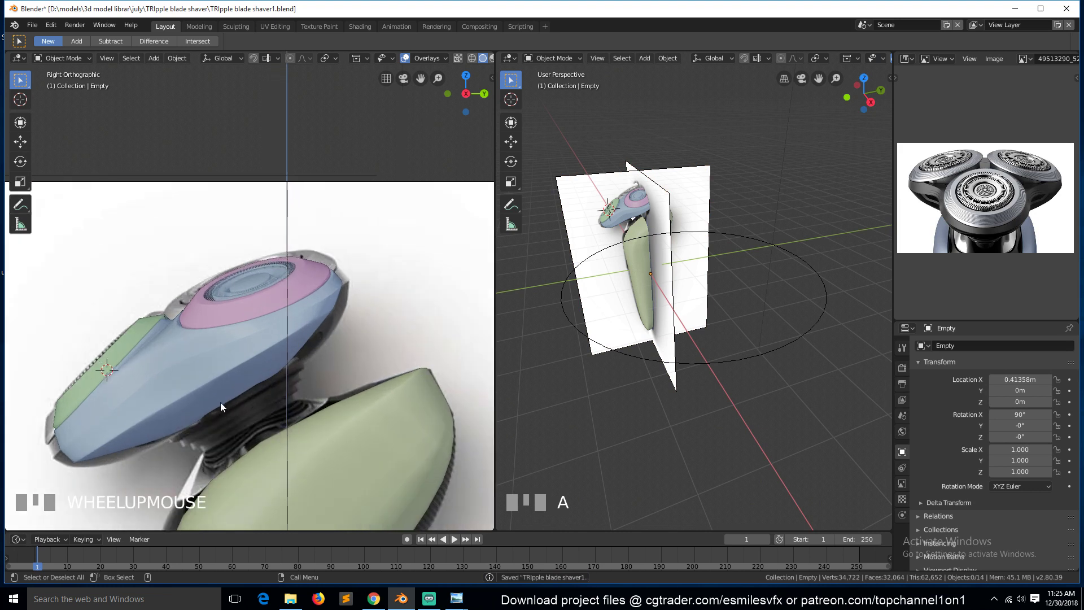
key(shift+a)
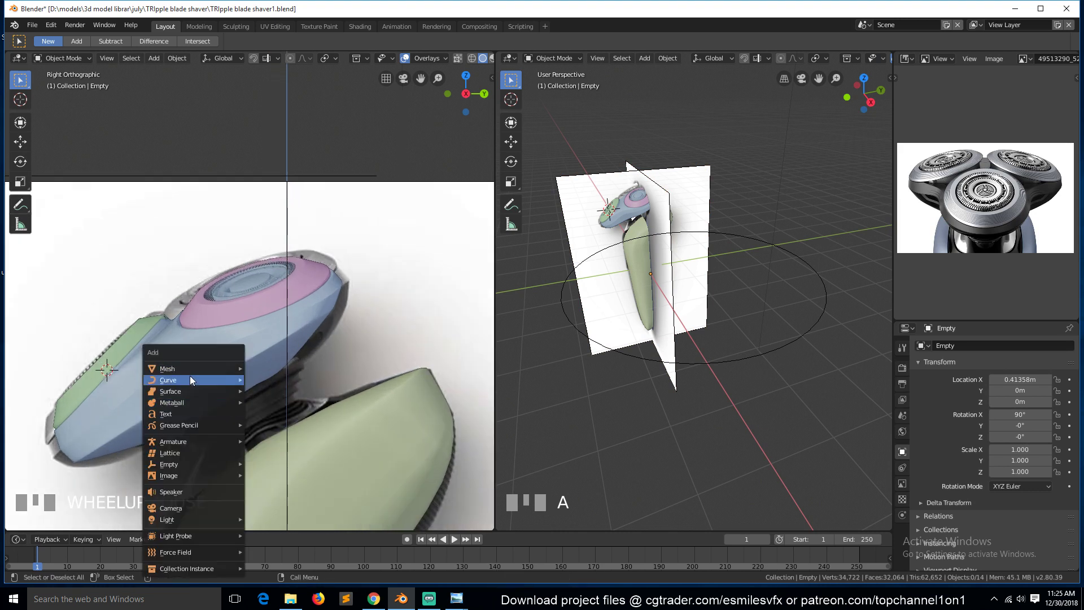
mouse_move(206, 369)
click(314, 391)
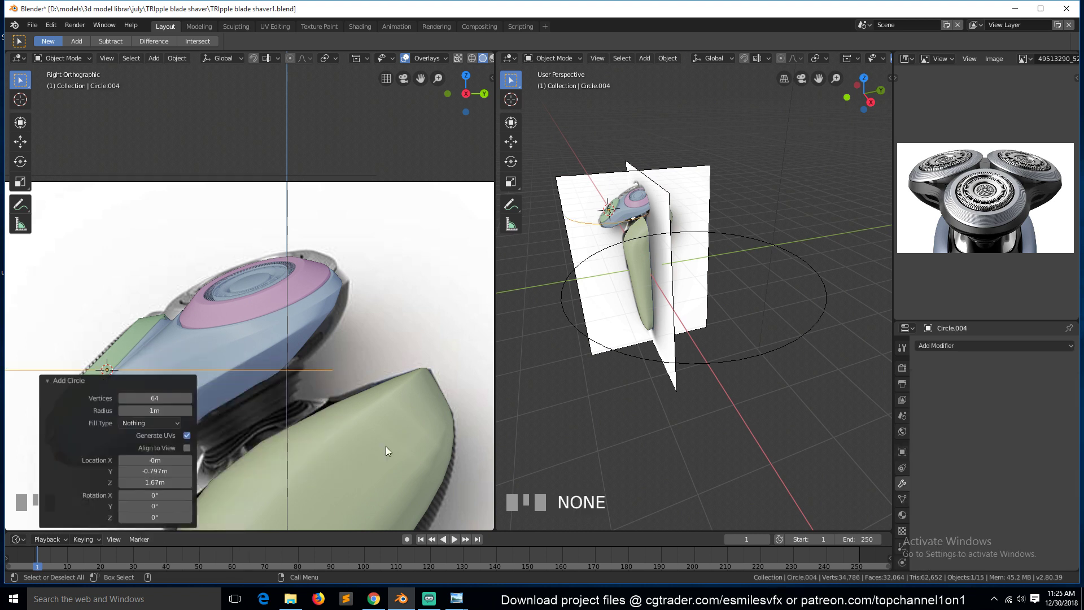
click(161, 397)
click(238, 375)
click(47, 380)
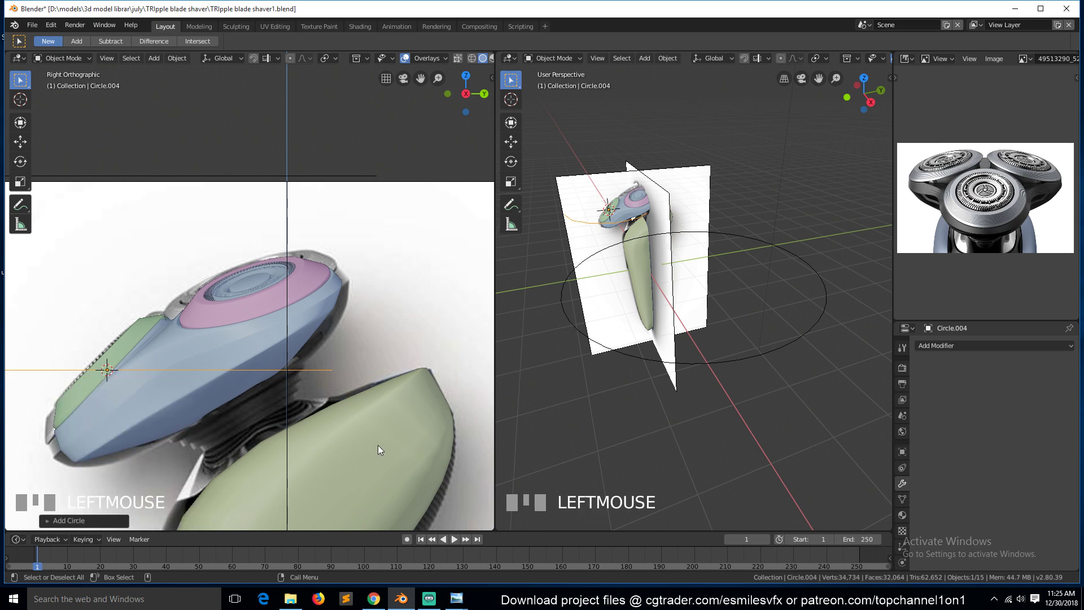
In wireframe shading, shrink the circle and move it about 0.76 m along Y and 1.27 m up, above the shaver head
key(z)
click(167, 435)
key(s)
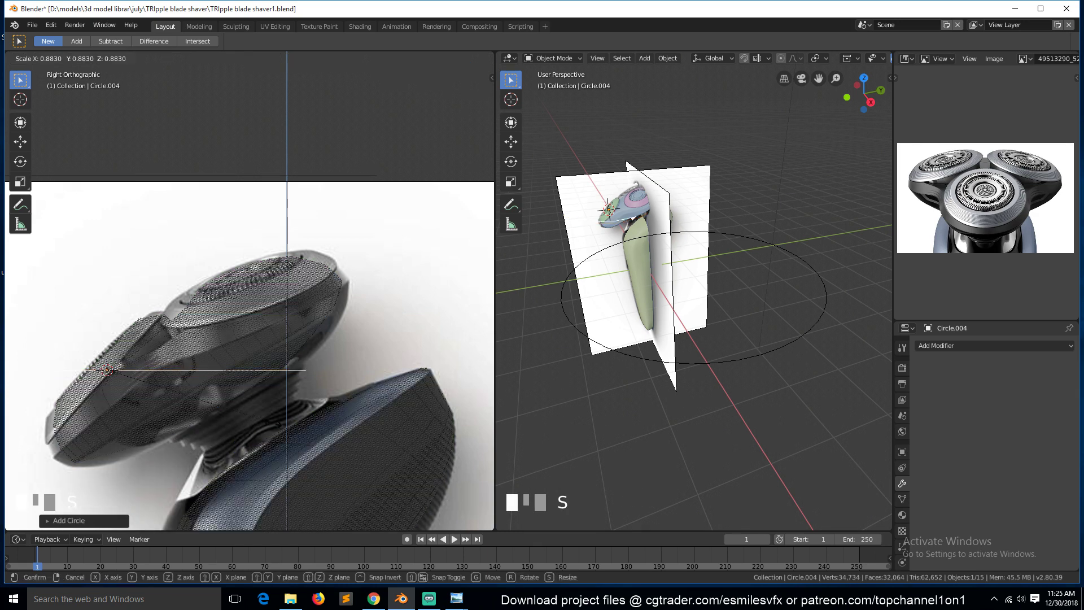
click(219, 411)
key(g)
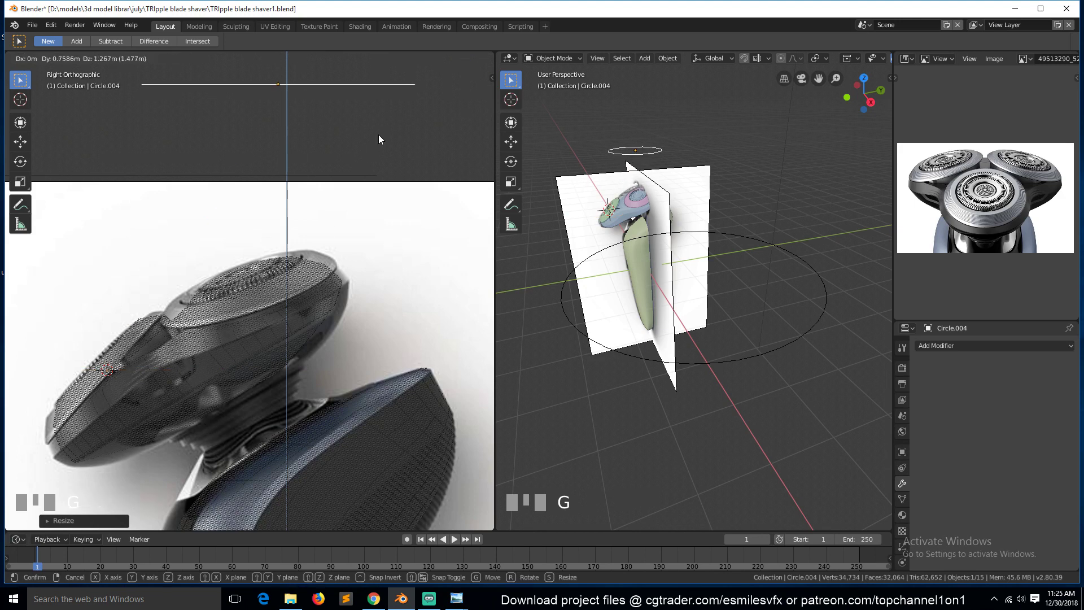
click(379, 134)
scroll(277, 383, down, 3)
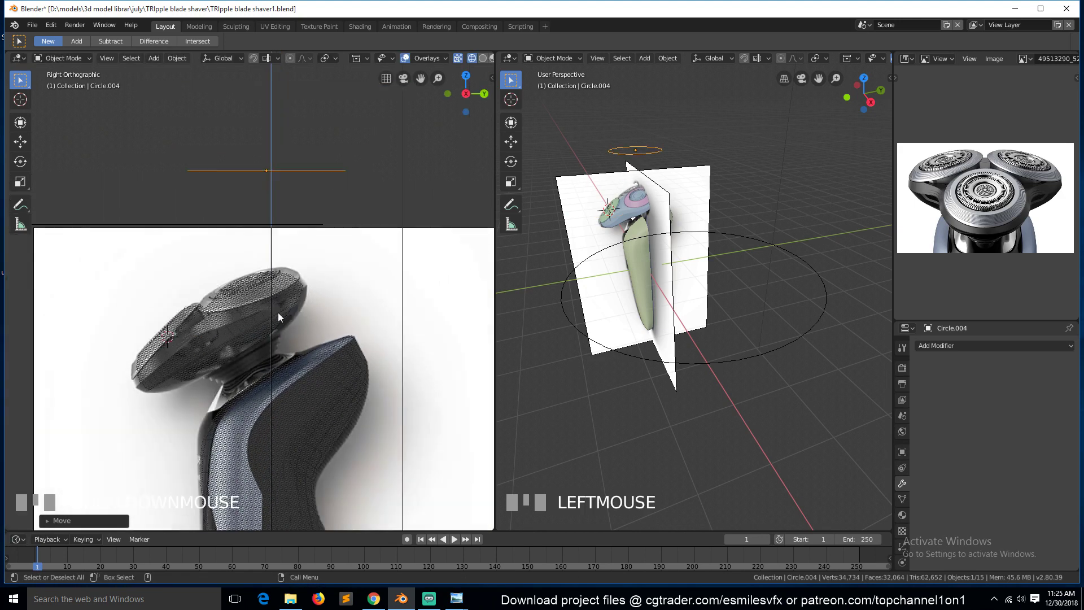
Extrude the circle downward repeatedly, scaling it inward between levels to form narrowing stepped tiers
key(Tab)
key(e)
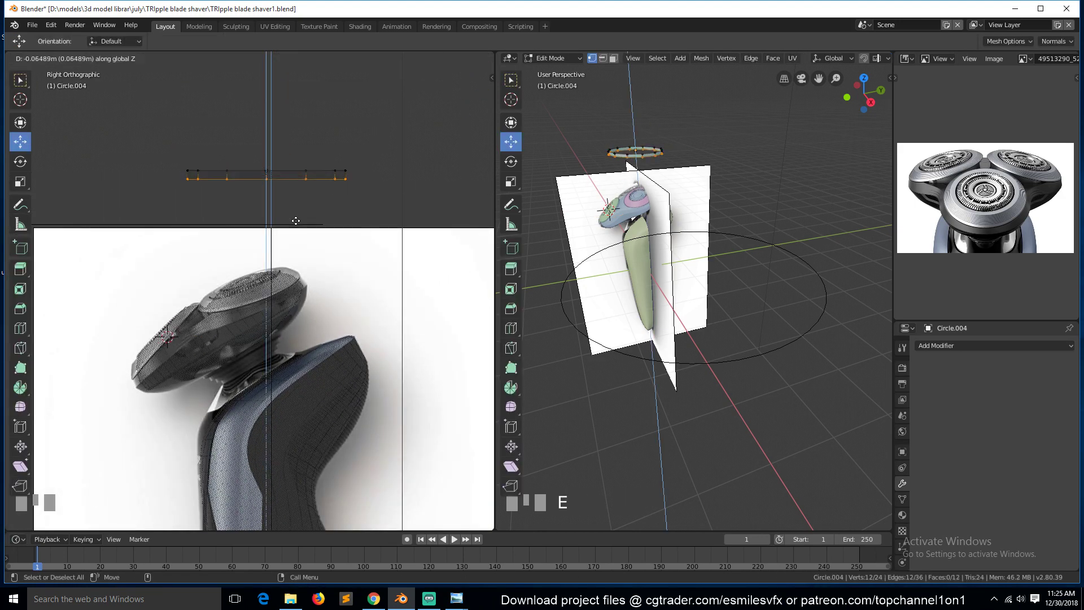
click(305, 217)
key(e)
key(s)
click(325, 220)
key(e)
click(329, 225)
key(e)
right_click(325, 223)
key(e)
click(324, 225)
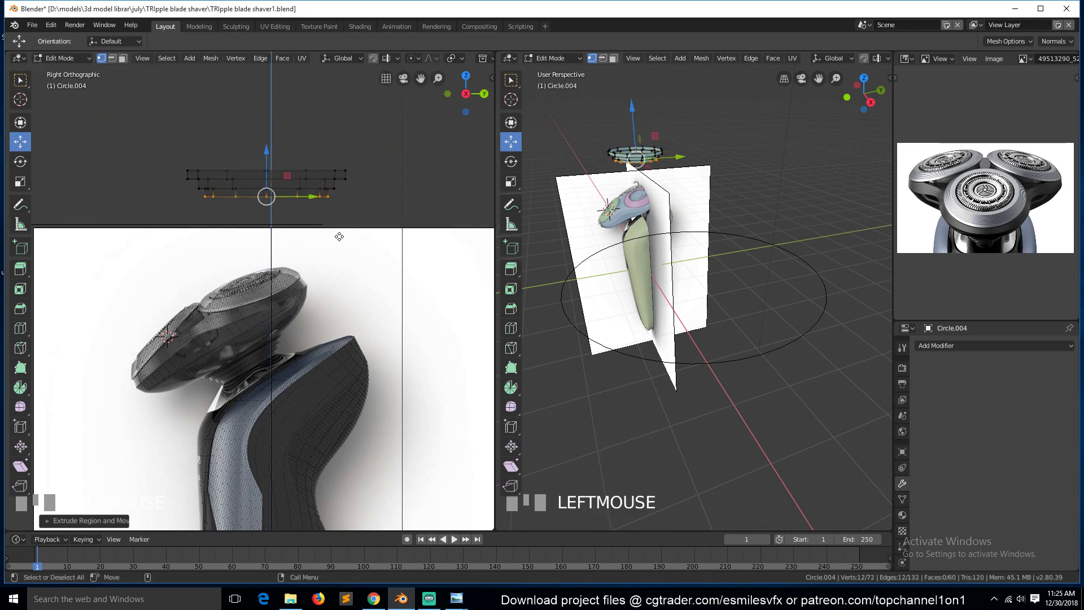
Move the stepped ring down onto the neck area beneath the shaver head and scale it to fit there
key(Tab)
key(g)
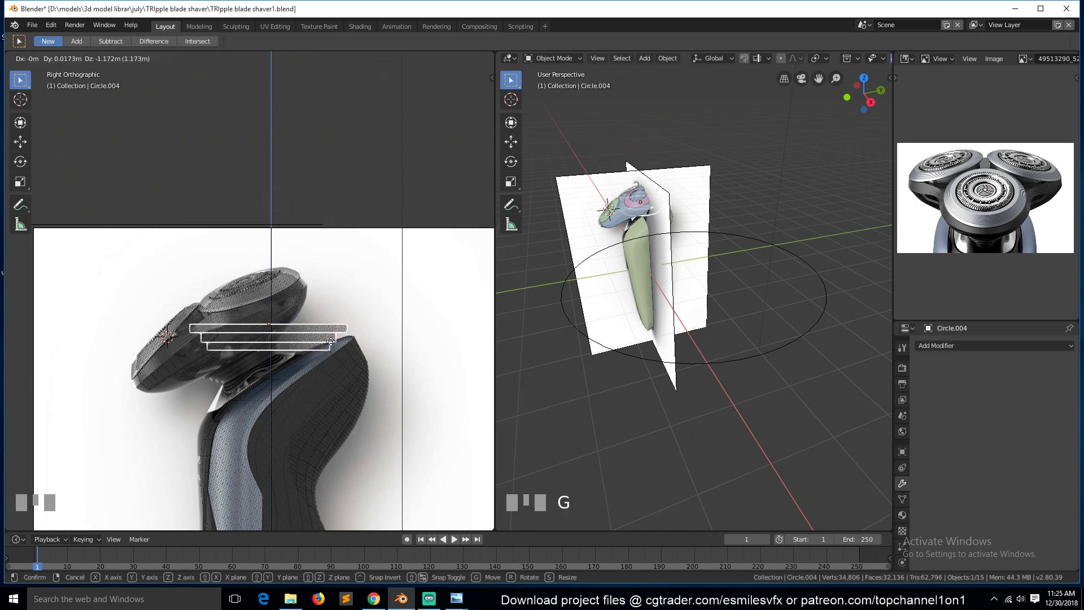
click(314, 371)
key(s)
click(321, 382)
key(KP_Decimal)
scroll(314, 373, down, 2)
key(g)
click(279, 327)
scroll(279, 327, up, 2)
Extrude another tier down from the ring's lowest edge loop and adjust that loop's size
key(Tab)
key(e)
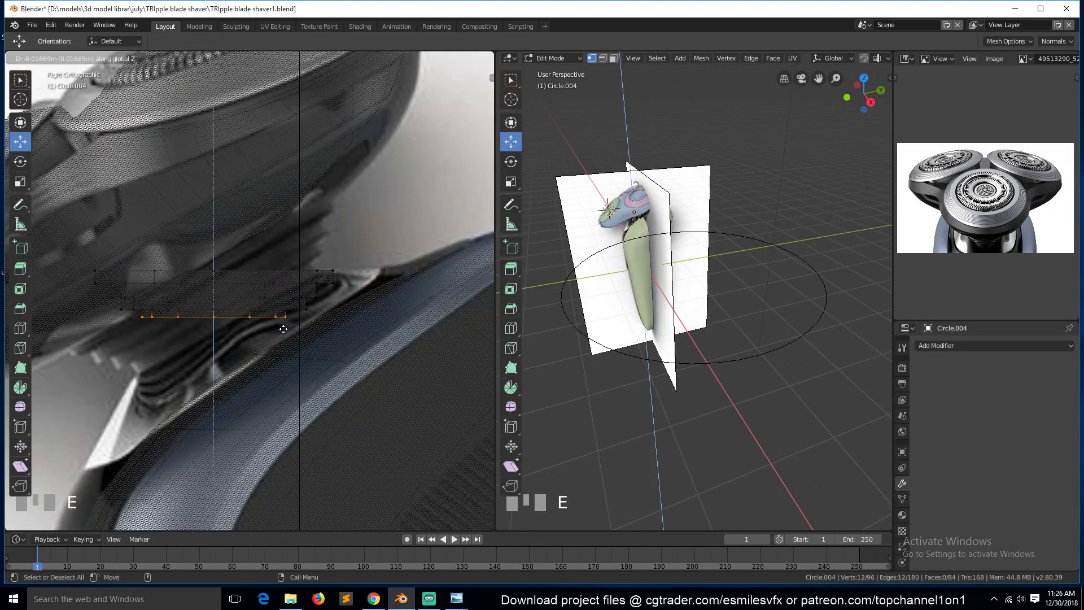
click(282, 339)
key(s)
click(291, 344)
key(Tab)
Tilt the stepped collar to follow the slanted underside of the head, enlarge it, and shift it onto the reference neck
key(r)
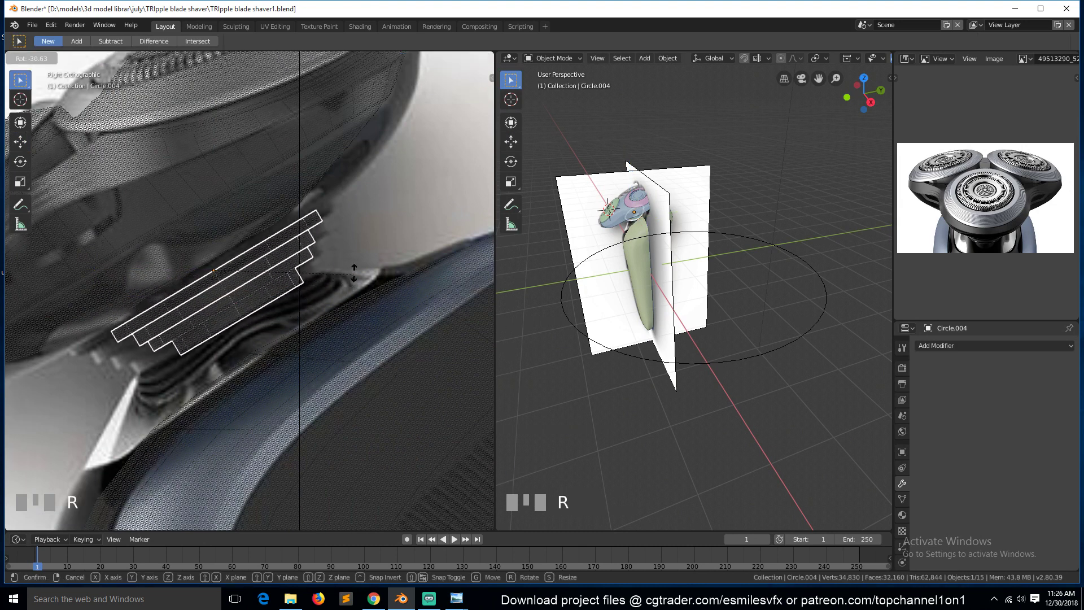
click(355, 261)
key(s)
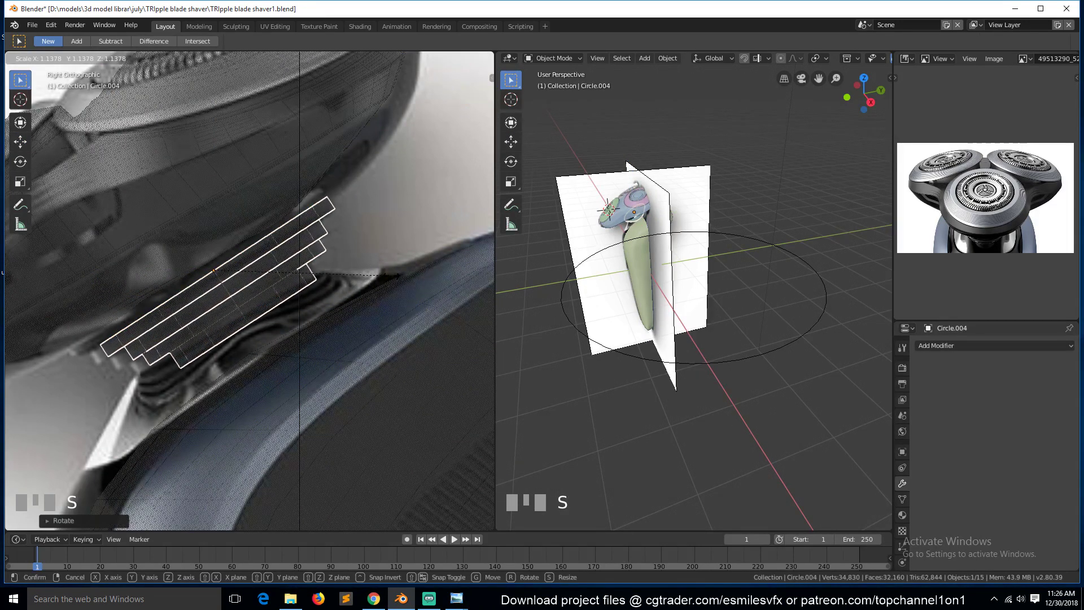
click(381, 279)
key(g)
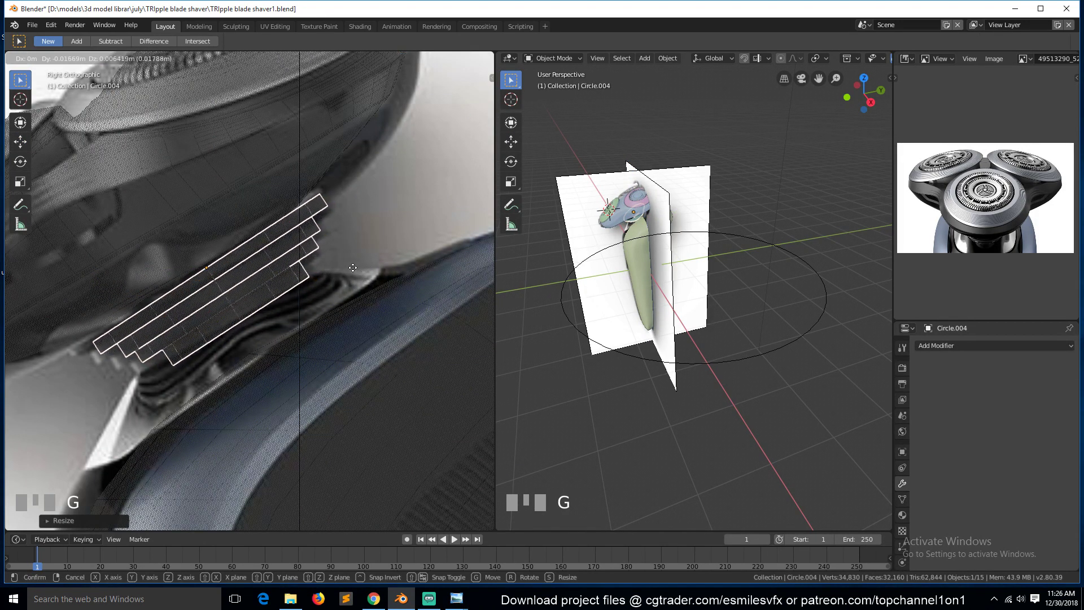
click(365, 270)
Fine-tune the collar's size, tilt and position against the bellows in the side-view reference
key(s)
click(366, 268)
key(r)
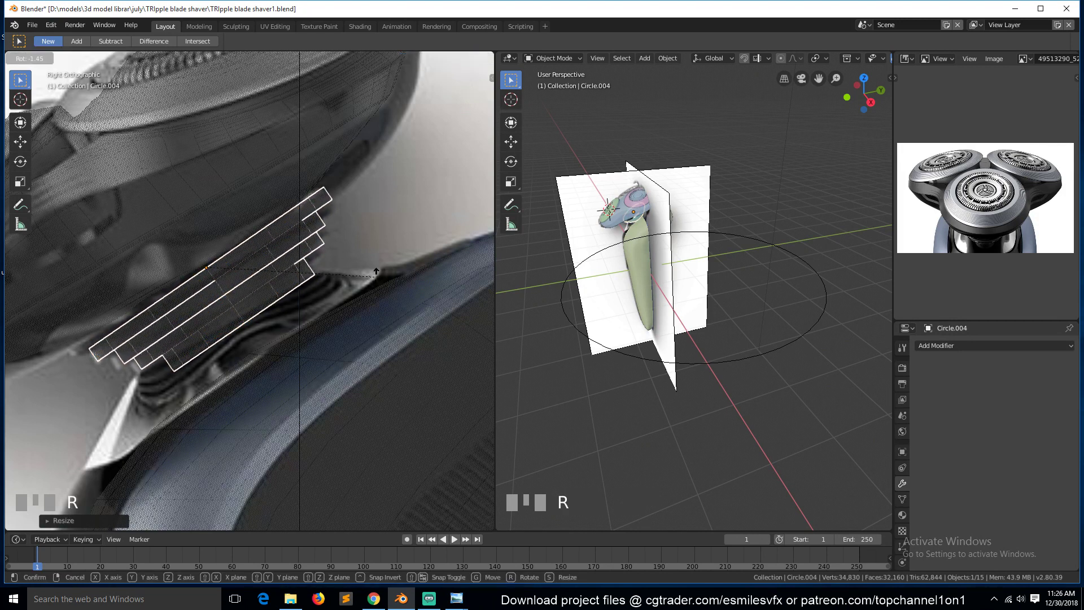
click(370, 278)
key(g)
click(373, 282)
Return to solid shading, add a Subdivision Surface modifier to the collar, and shade it smooth
key(z)
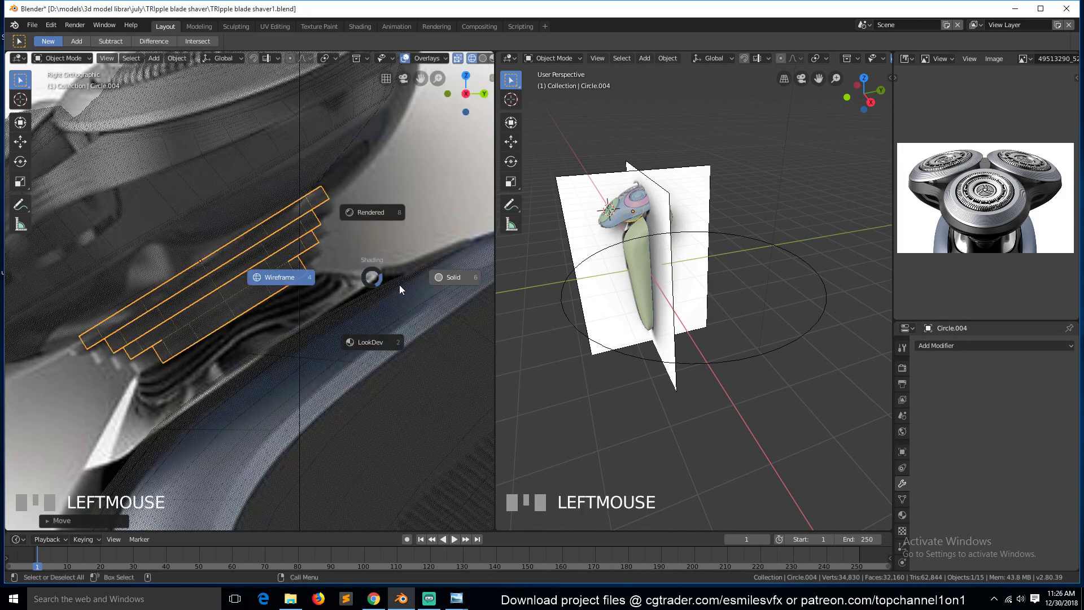
key(KP_1)
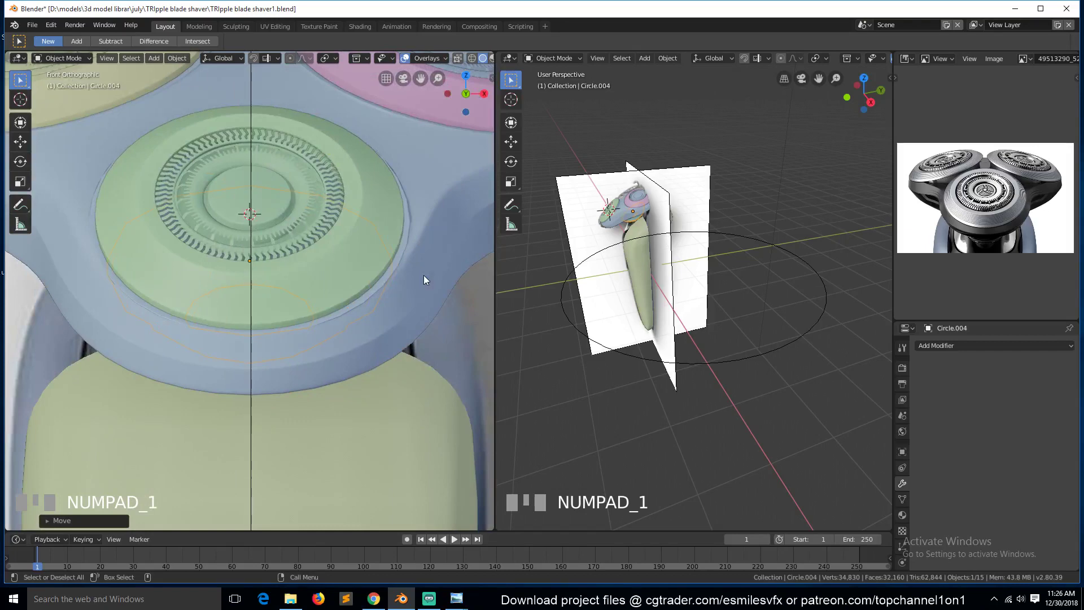
key(KP_3)
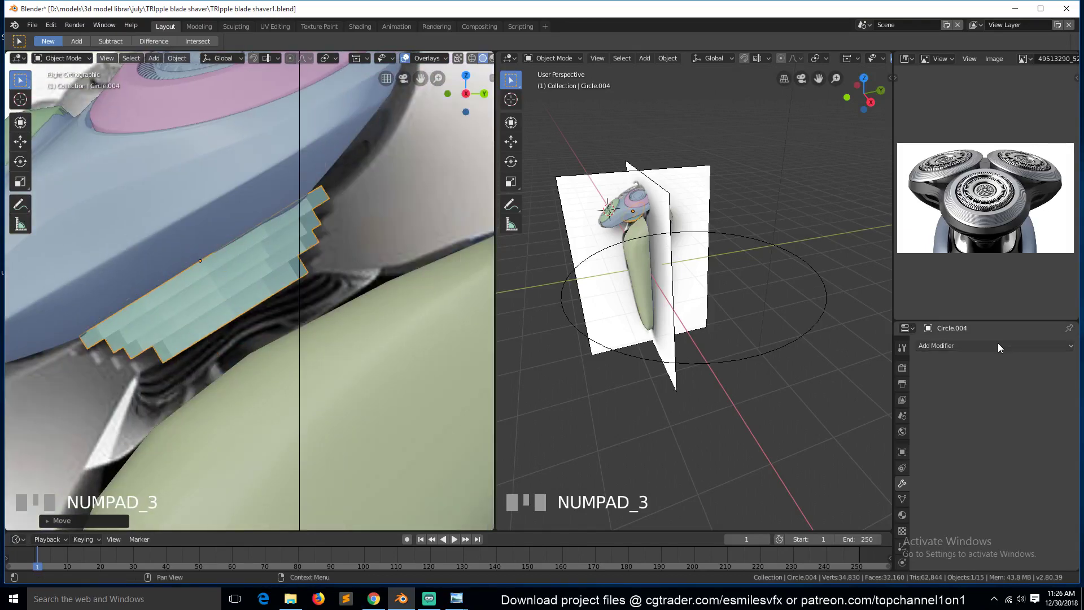
click(998, 345)
click(863, 533)
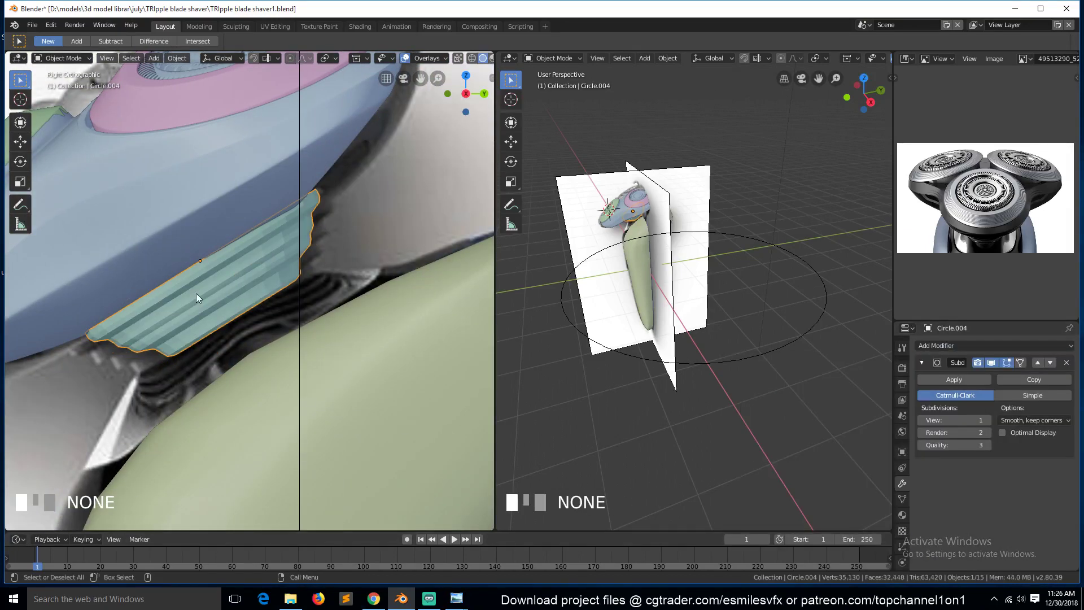
right_click(200, 289)
click(202, 290)
scroll(204, 291, up, 2)
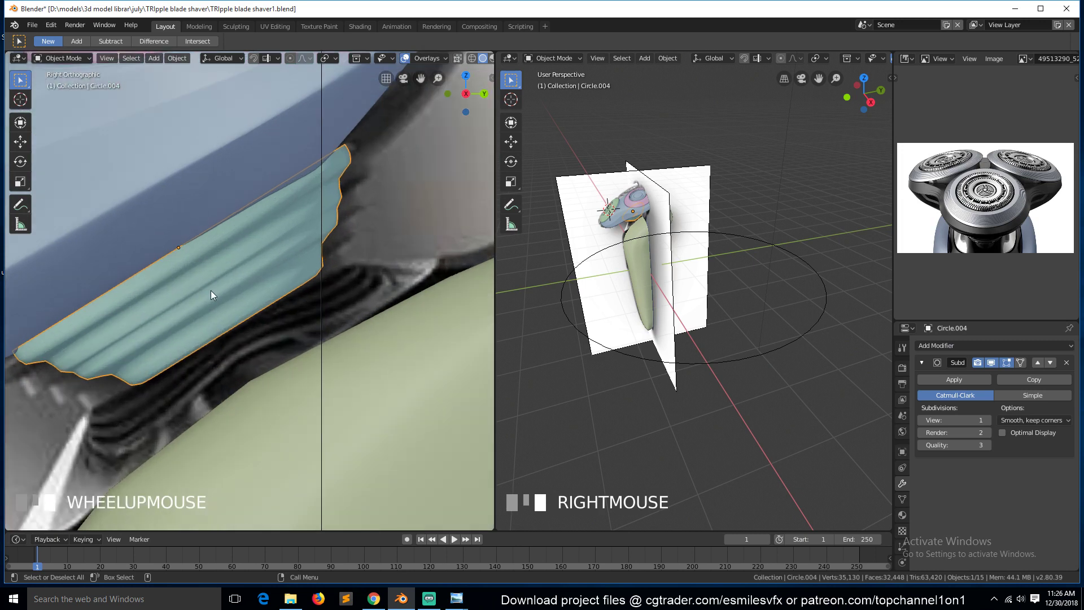
Scale the smoothed collar up about 1.11 times so it spans the underside of the head
key(s)
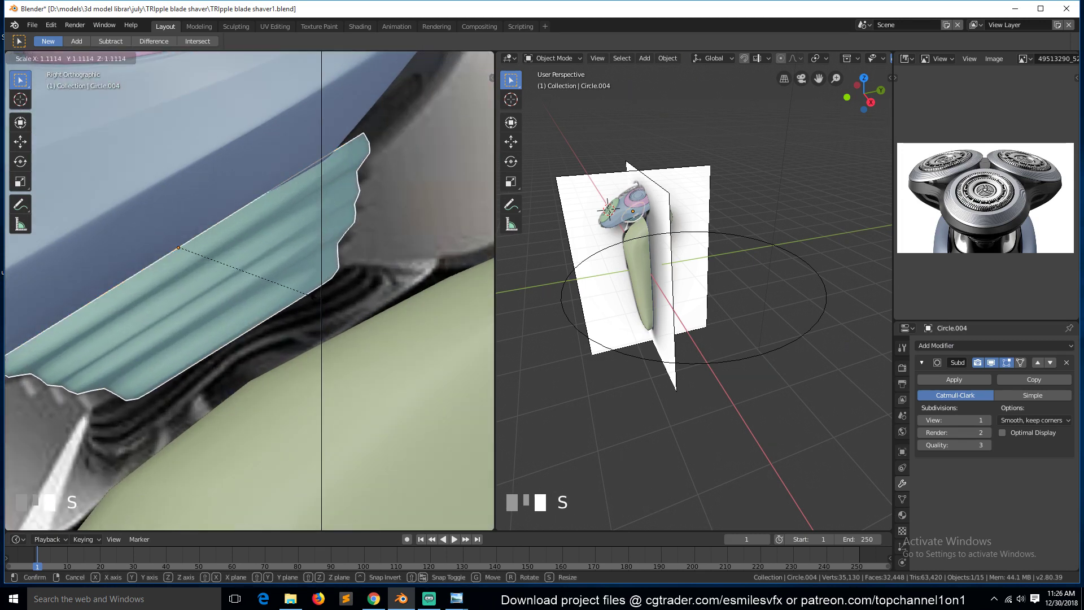
click(313, 307)
key(1)
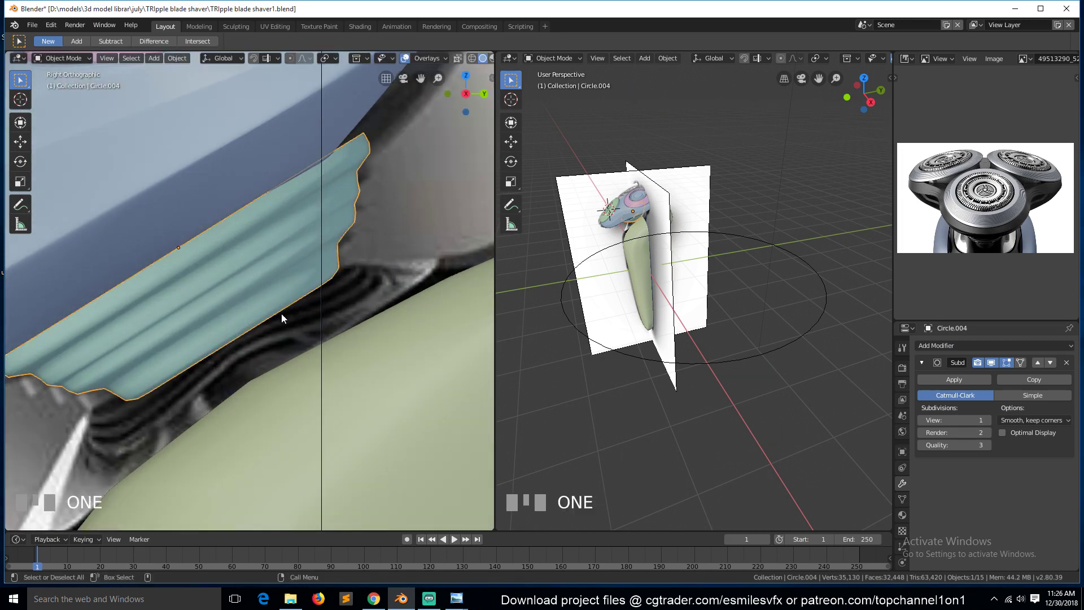
click(282, 313)
click(262, 314)
Grow the selection from the collar's lowest edge loop and move that lowest tier slightly up toward the tiers above
key(Tab)
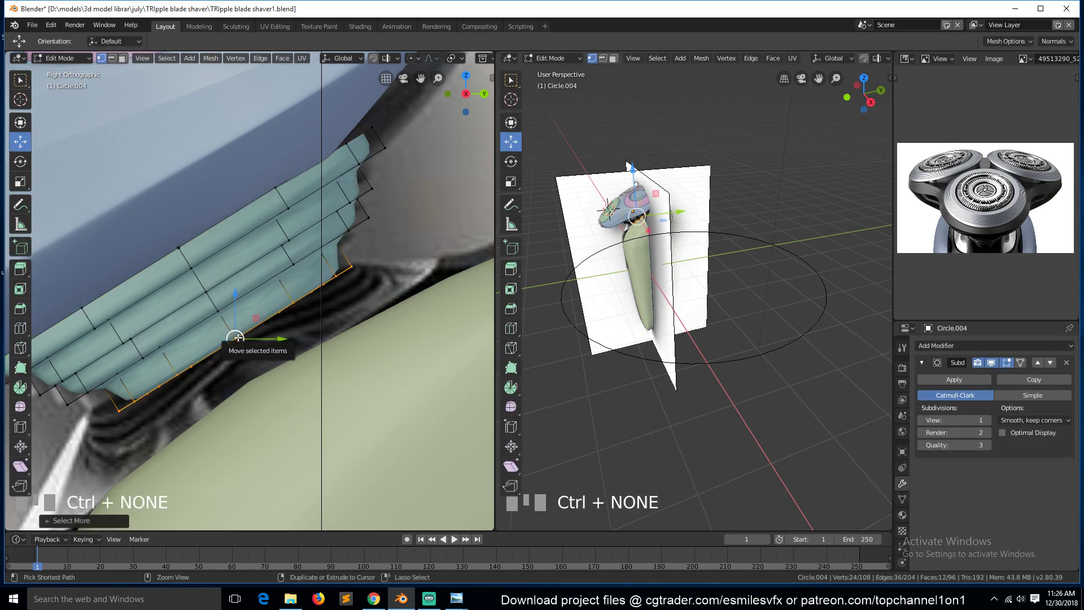
key(ctrl+KP_Add)
key(g)
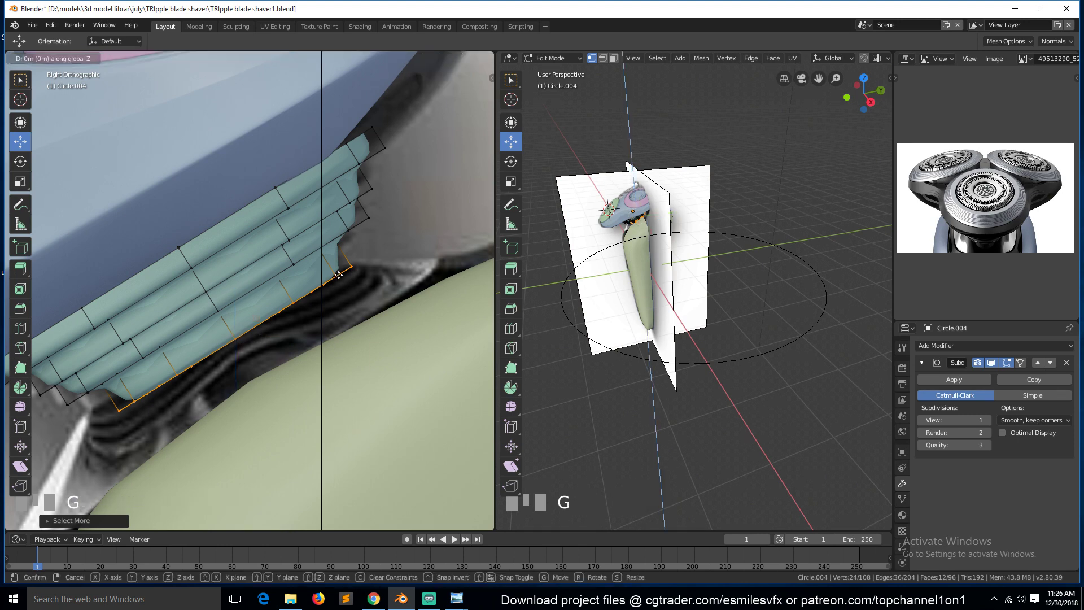
click(328, 270)
Select the edge loop at the collar's lower opening and scale it outward
middle_drag(328, 269, 297, 280)
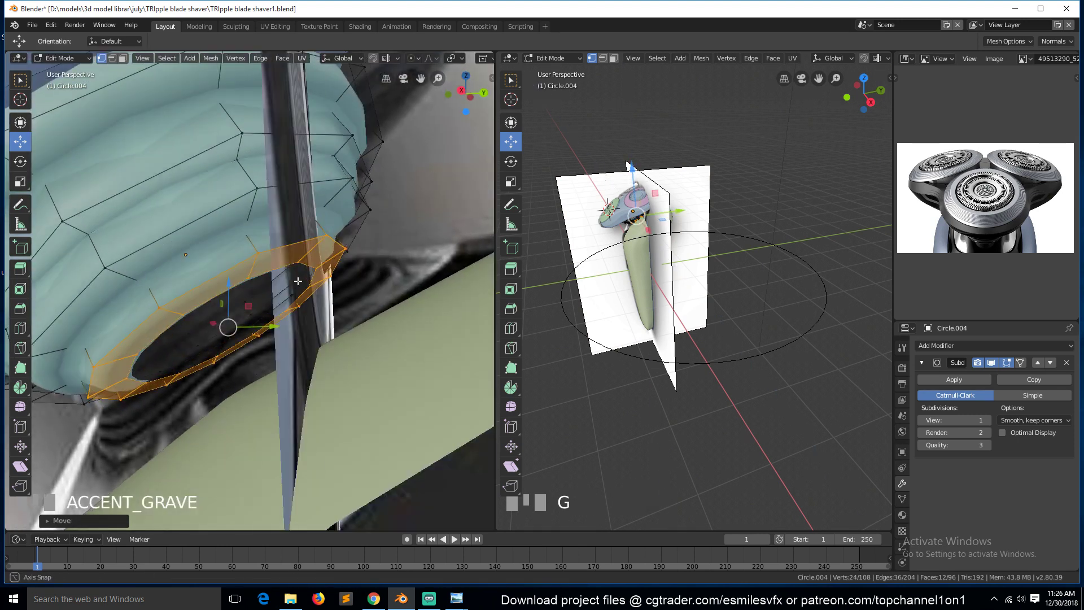
alt+click(210, 303)
key(s)
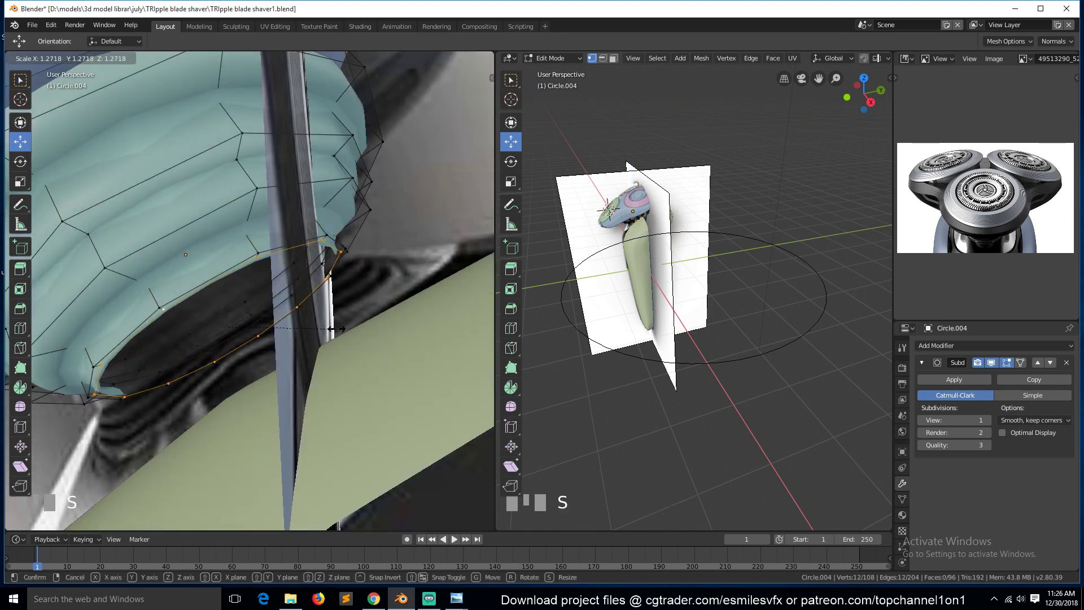
click(339, 330)
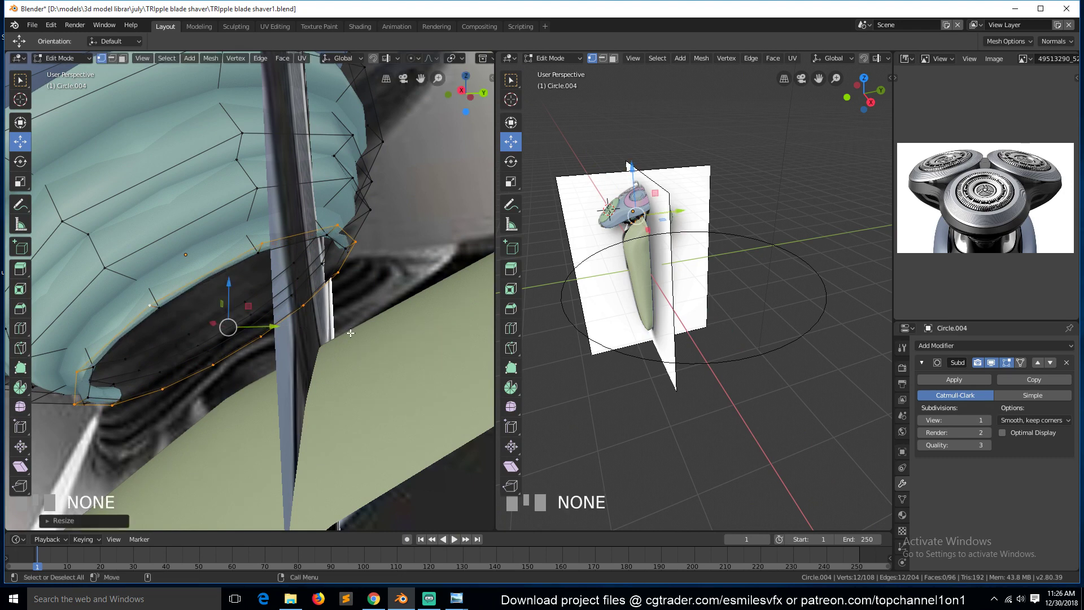
Extrude the collar's lower rim slightly downward, then extrude it again and scale the new loop inward
key(KP_3)
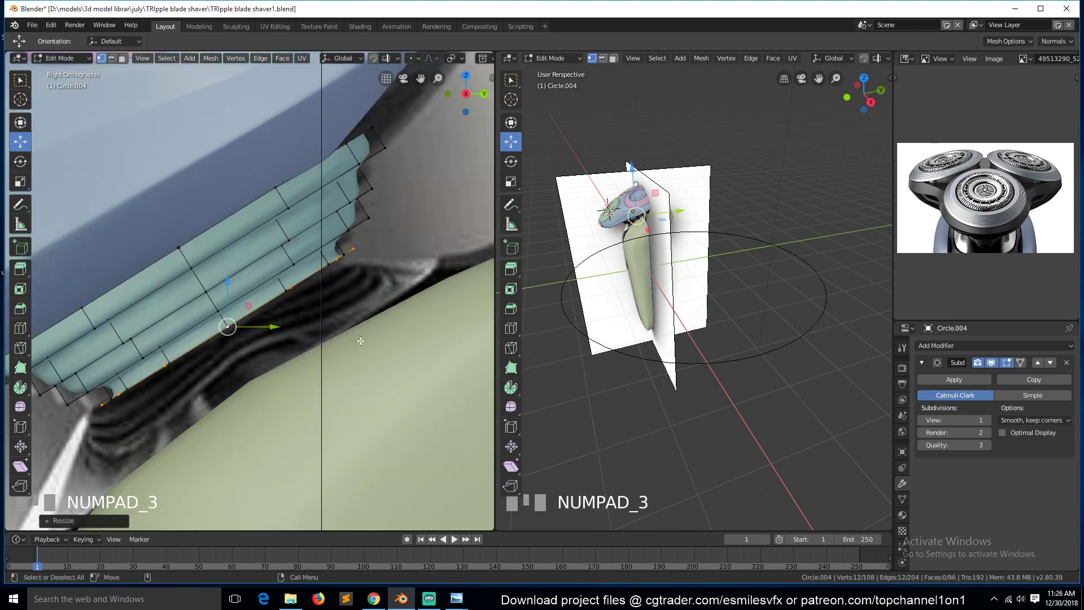
key(e)
click(369, 348)
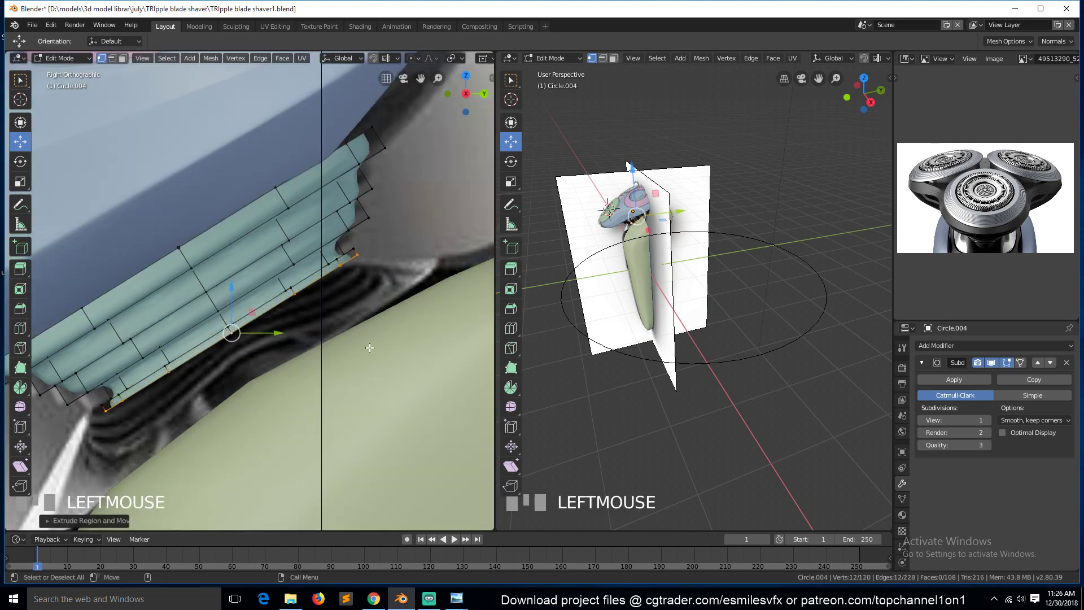
key(e)
click(370, 347)
key(s)
click(354, 343)
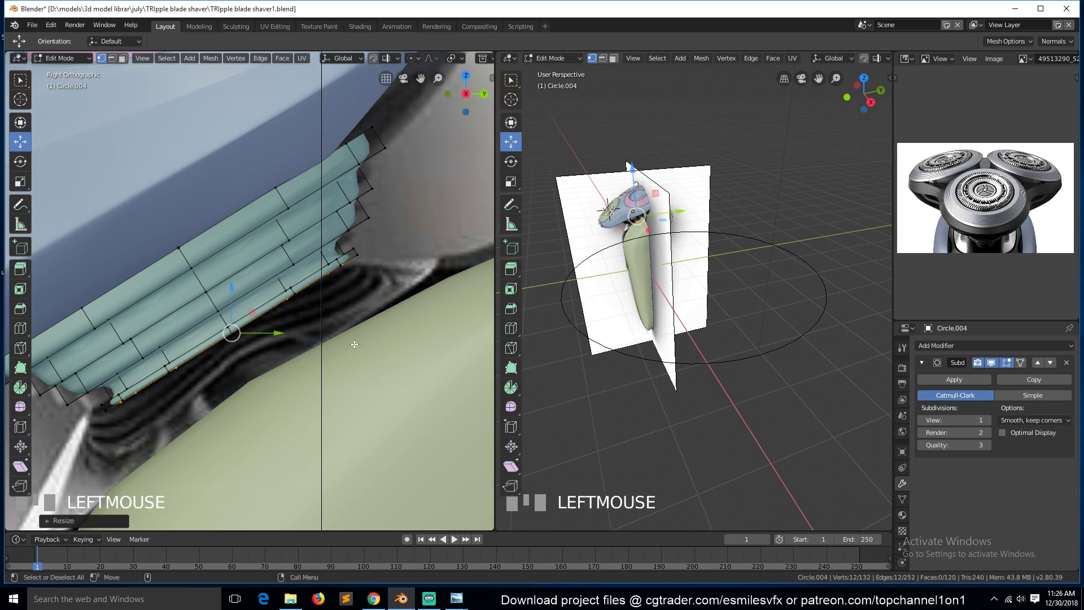
Extrude the collar's lower rim, set the transform orientation to Local, and shift the new loop slightly down along the collar's axis
key(e)
click(354, 344)
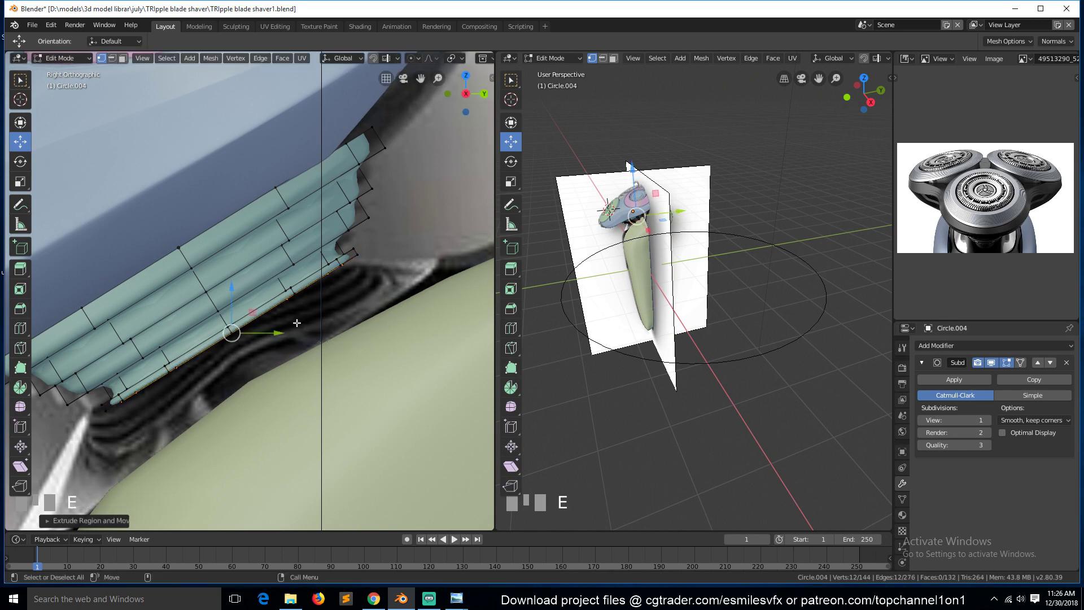
click(353, 57)
click(331, 105)
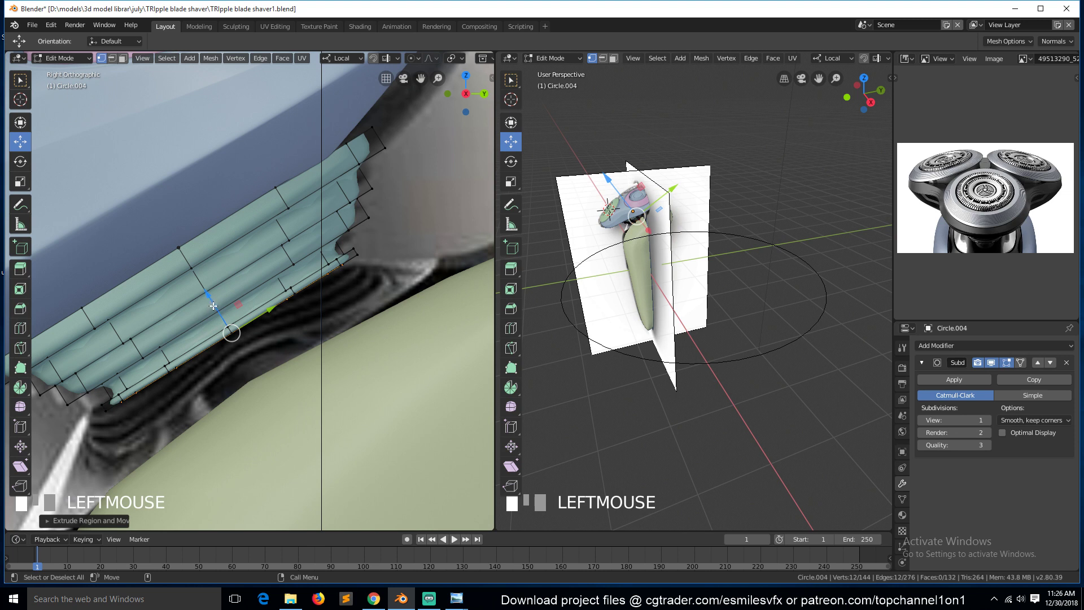
drag(214, 307, 221, 311)
Extrude the lower rim in place and scale it outward past the tier above, then extrude again and move the loop toward the handle
key(e)
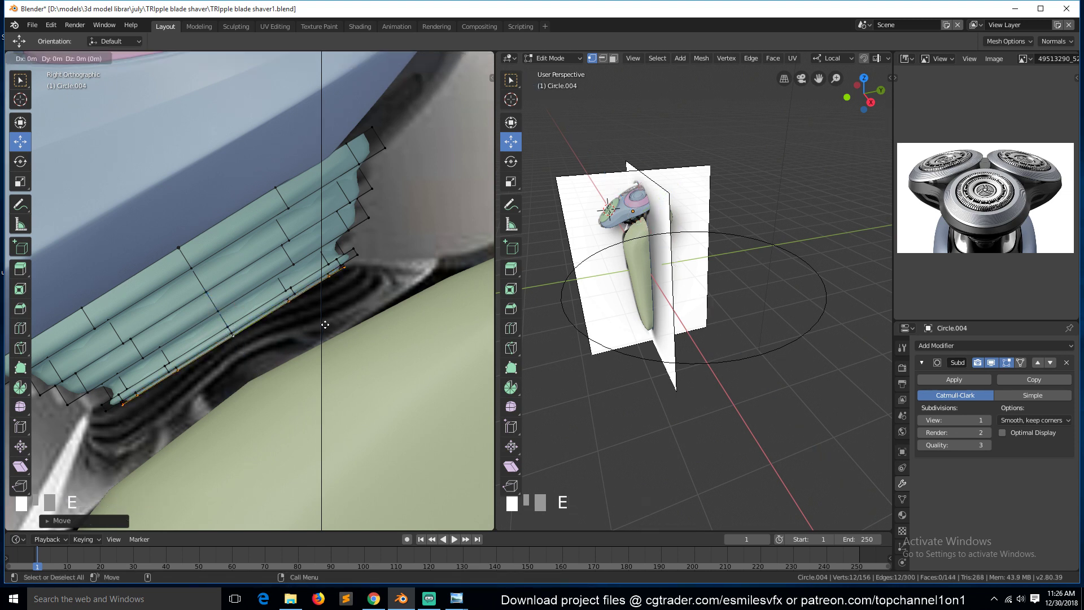
right_click(325, 322)
key(s)
click(355, 334)
key(e)
right_click(360, 333)
key(e)
click(361, 300)
key(s)
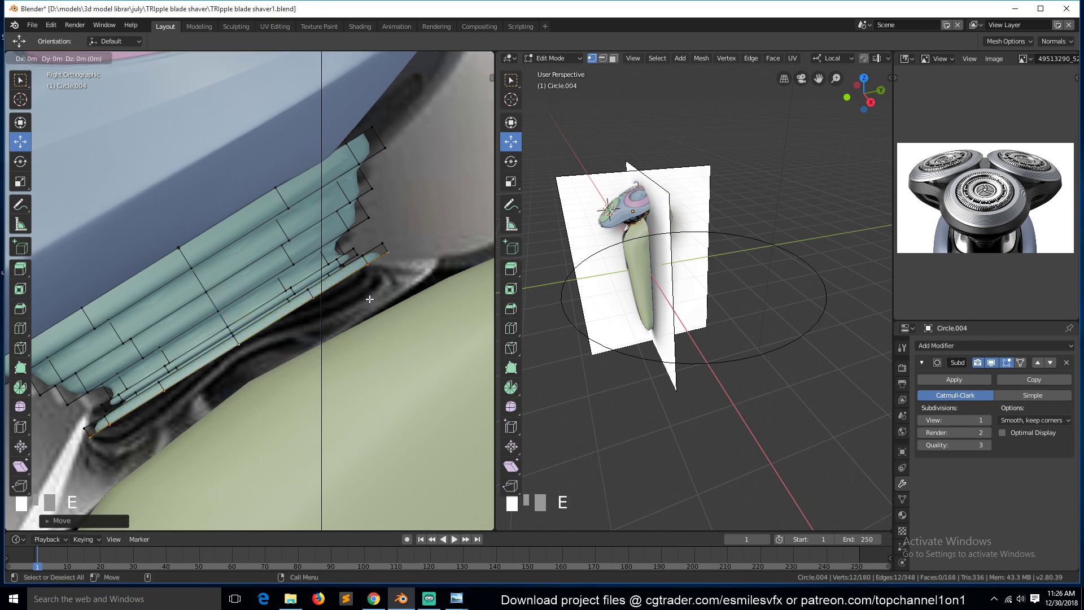
right_click(360, 301)
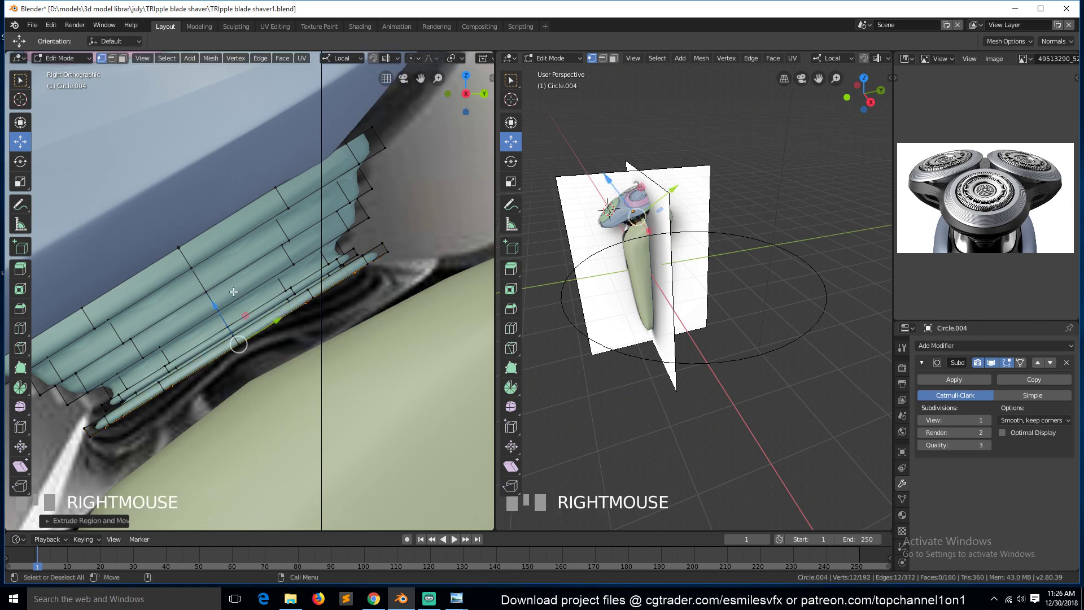
drag(212, 307, 228, 334)
Build another narrow bellows fold at the lower rim by repeatedly extruding in place and rescaling the new loops
key(e)
right_click(380, 283)
key(s)
click(406, 289)
key(e)
right_click(219, 310)
key(s)
click(427, 272)
key(e)
right_click(354, 277)
key(s)
click(357, 276)
click(228, 333)
Extrude and slightly rescale the lowest loop, then extrude once more and shift it down along the collar's local axis
key(e)
right_click(390, 279)
key(s)
click(387, 279)
key(e)
right_click(384, 279)
drag(230, 331, 235, 338)
Extrude the bottom loop in place, scale it outward, and extrude the final rib edge toward the top of the handle
key(e)
right_click(349, 317)
key(s)
click(378, 317)
key(e)
right_click(213, 333)
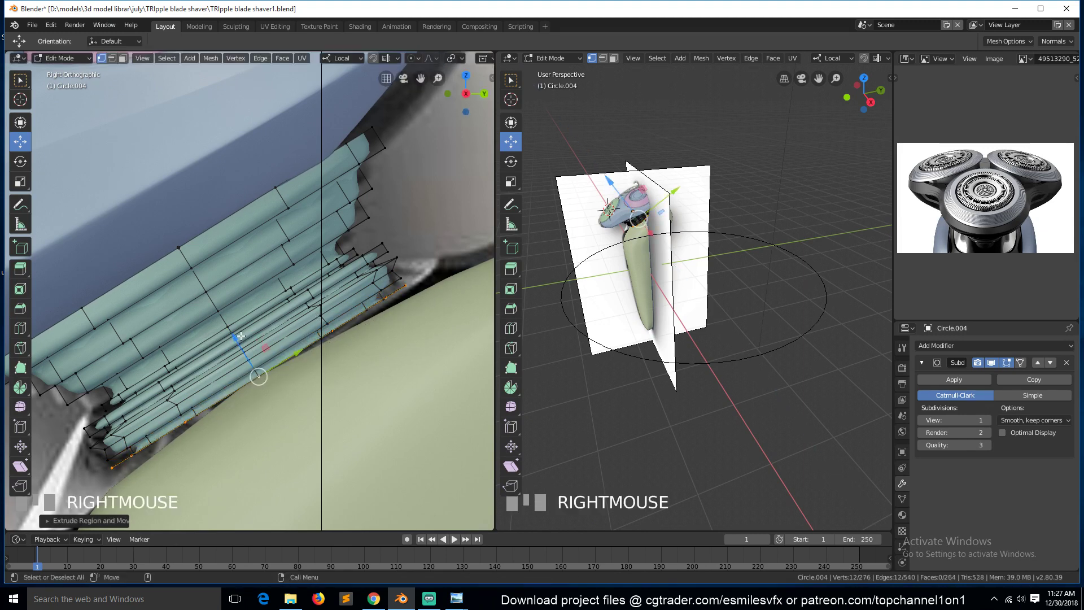
click(241, 336)
Return to Object Mode, save the file, and deselect all objects
key(Tab)
scroll(290, 302, down, 4)
key(ctrl+s)
key(a)
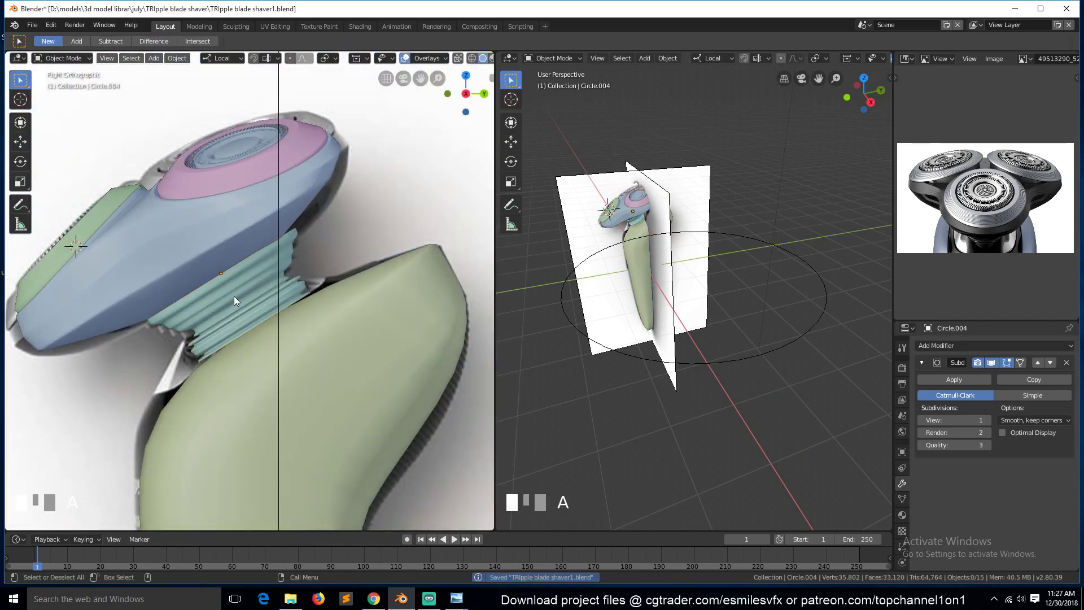
Extrude the collar's top edge loop, scale it outward, and move it up along the local axis into the blade head
key(grave)
middle_drag(234, 296, 255, 273)
key(KP_3)
scroll(255, 272, up, 4)
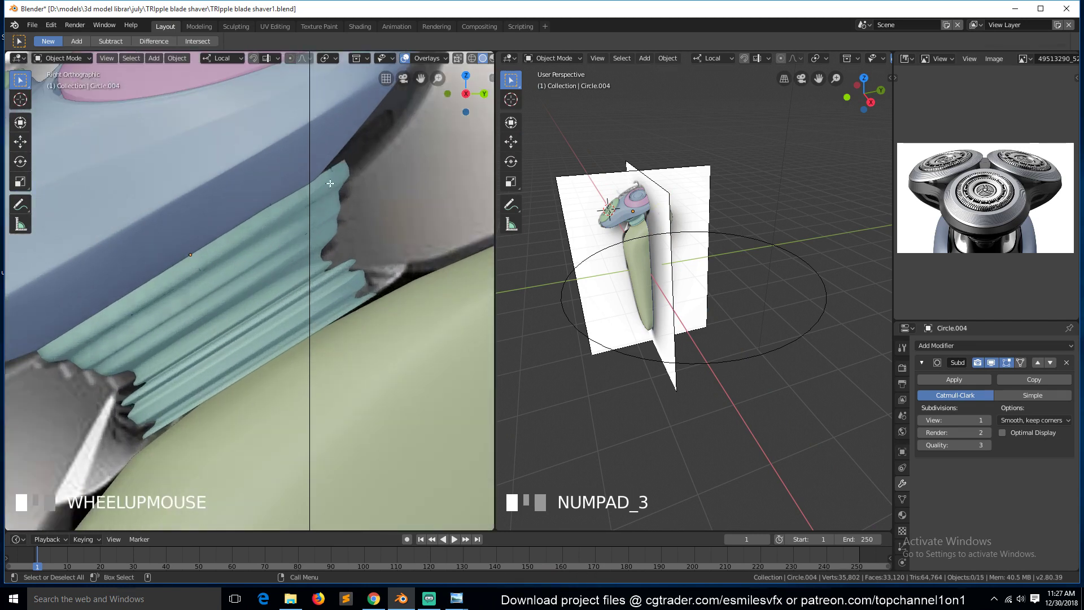
key(Tab)
alt+click(347, 178)
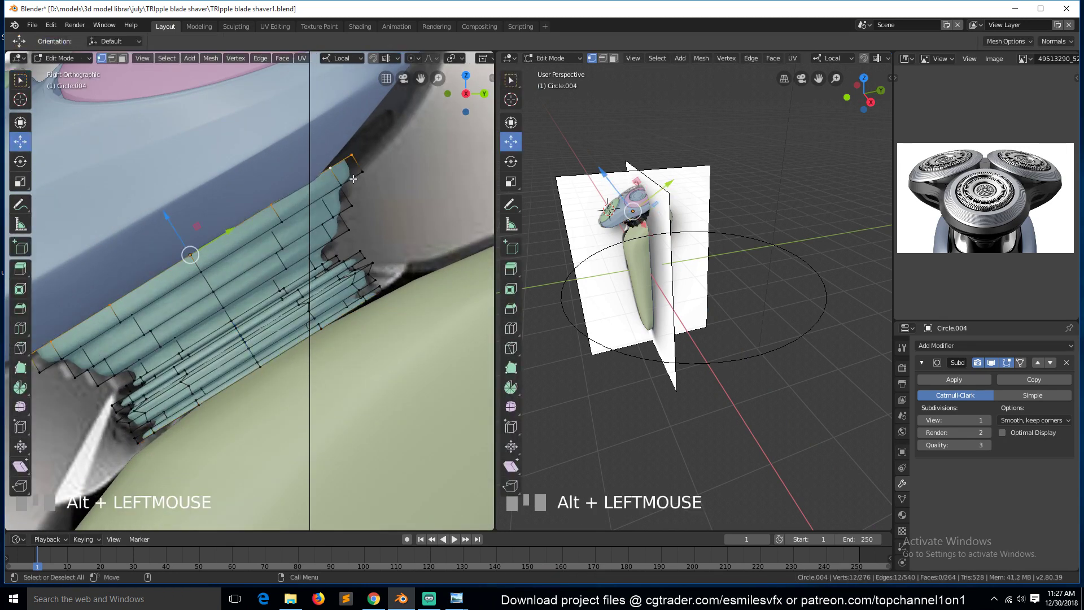
key(e)
right_click(353, 178)
key(s)
click(377, 179)
scroll(349, 190, down, 2)
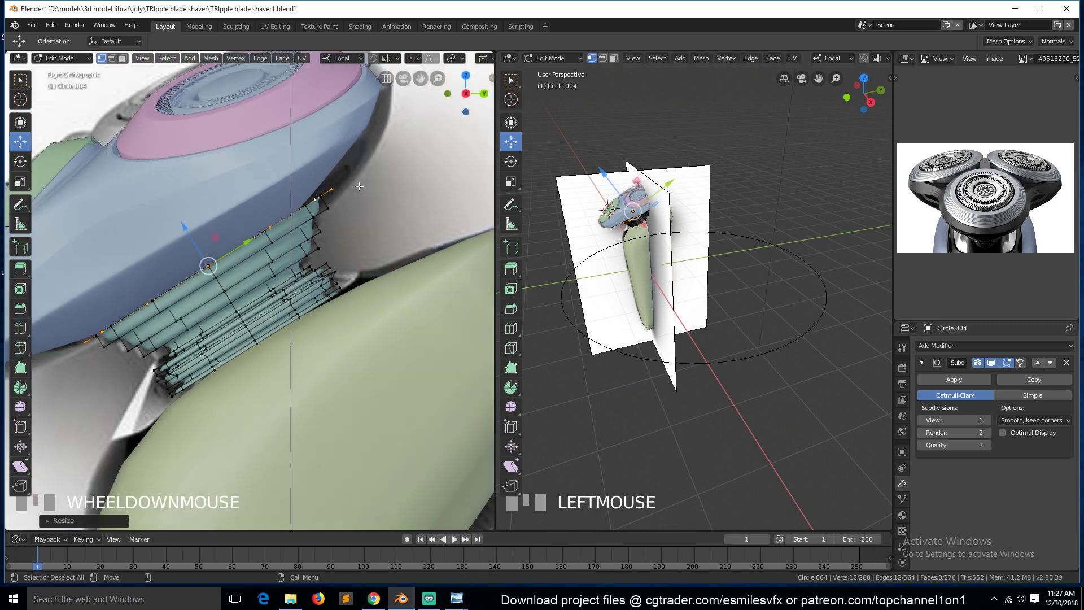
drag(190, 237, 176, 223)
Enable proportional editing and move the top rim's rear and front end vertices outward along the underside of the head
click(333, 180)
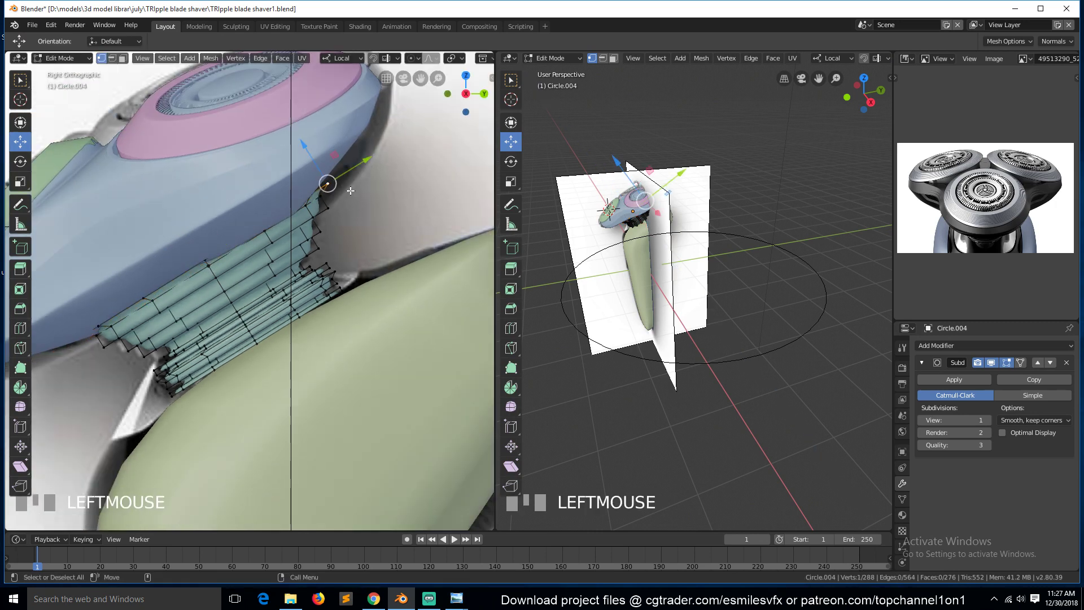
key(o)
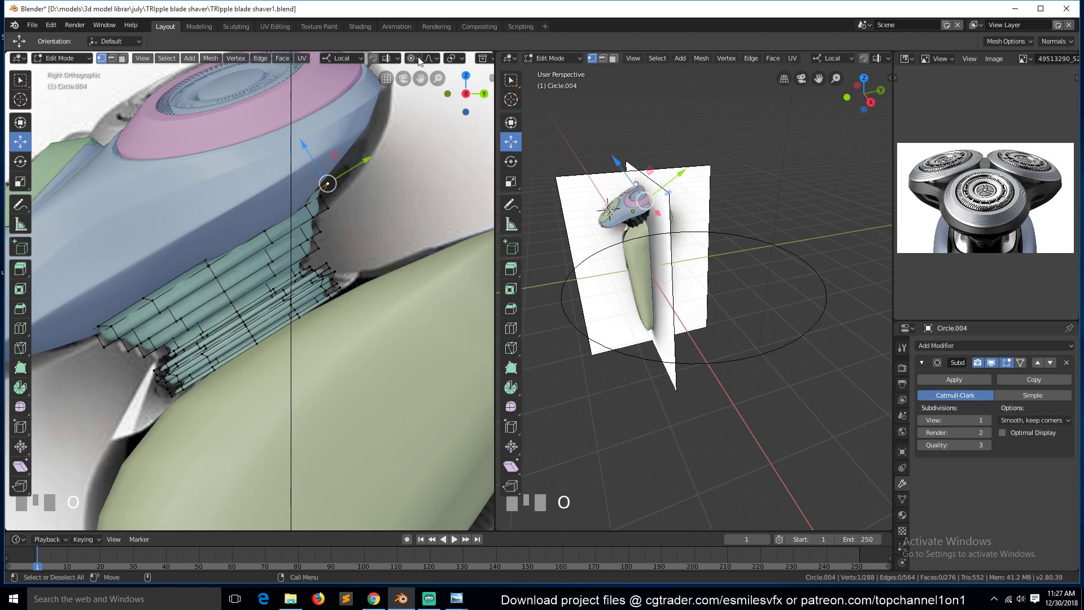
key(g)
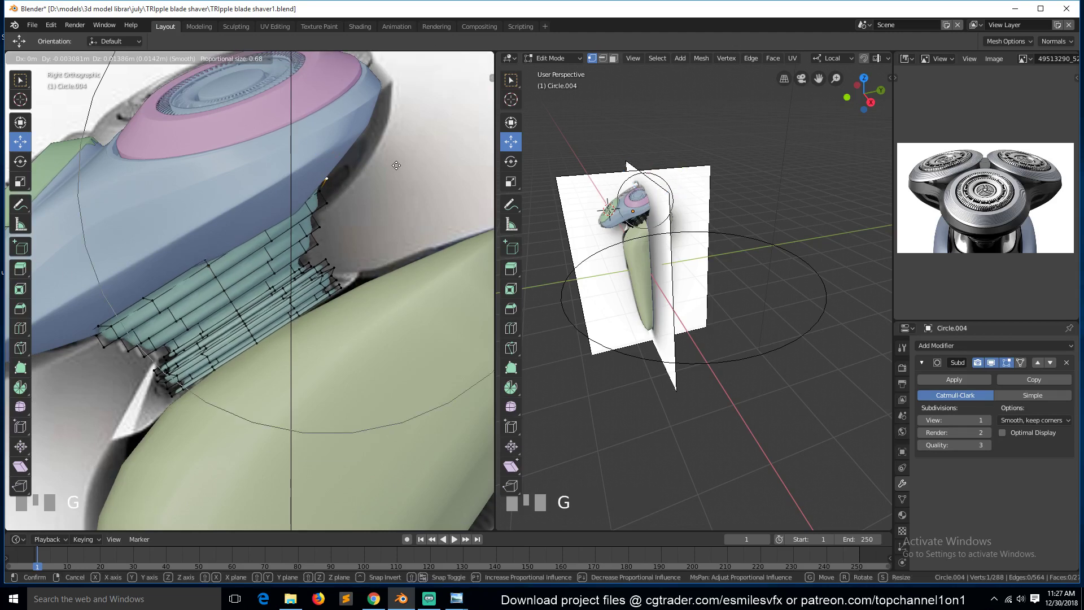
click(396, 162)
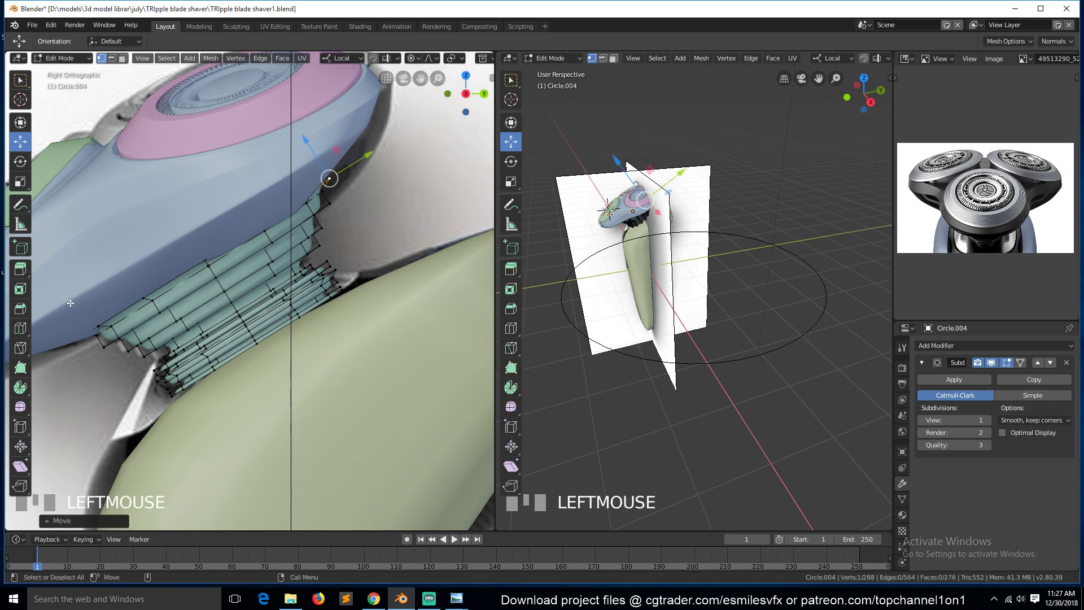
key(g)
click(89, 362)
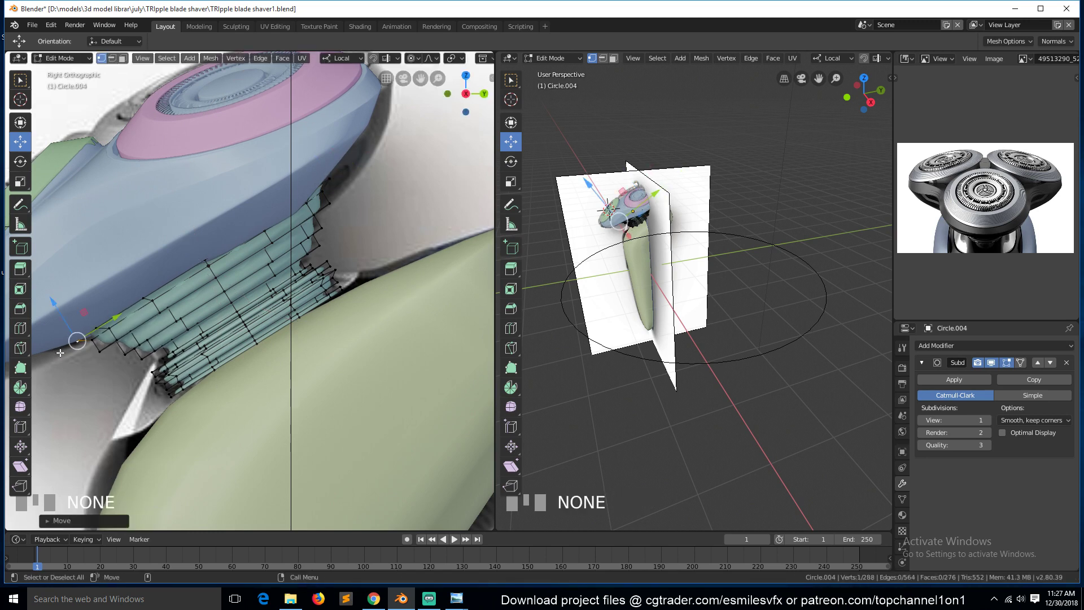
Adjust the vertices along the middle of the collar's top rim to follow the head's underside
click(206, 262)
key(g)
click(271, 221)
key(g)
right_click(275, 227)
click(246, 215)
key(g)
click(276, 344)
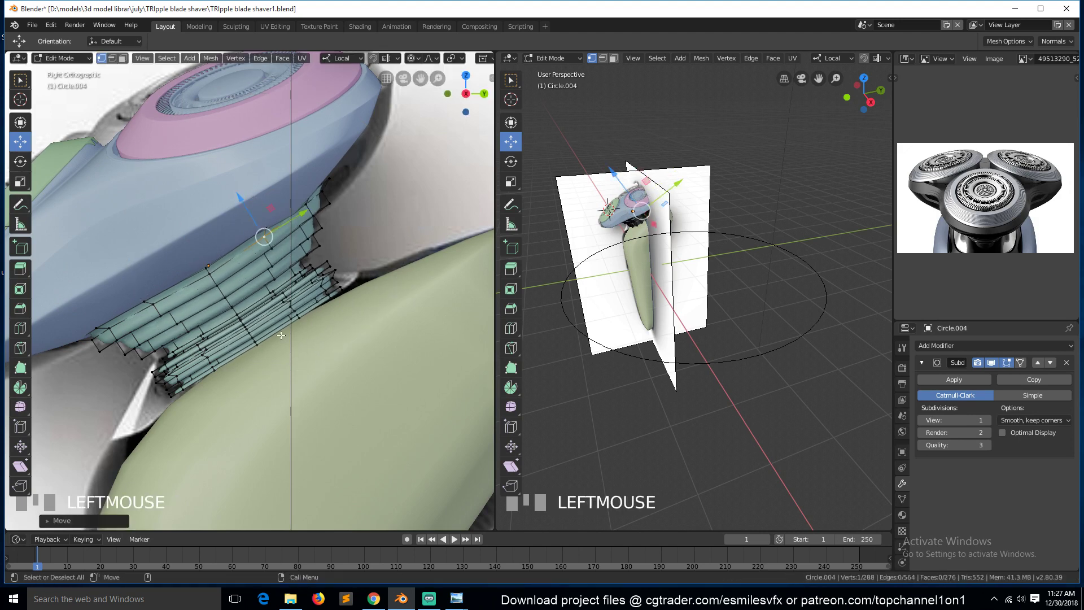
Move the rear and front end vertices of the collar's bottom rim to fit the handle's upper surface
click(347, 291)
key(g)
click(342, 310)
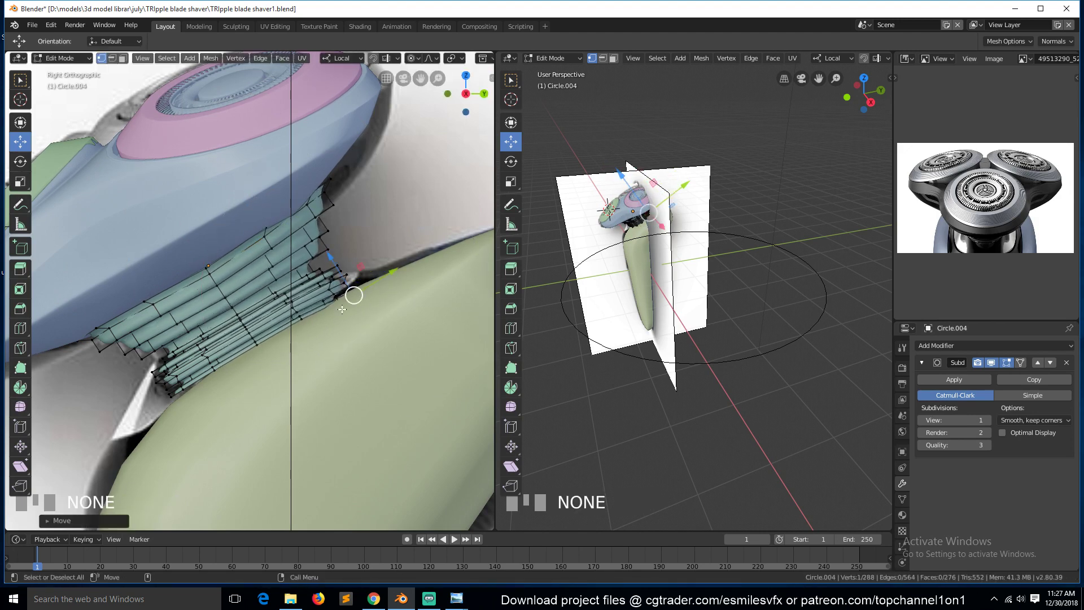
click(167, 396)
key(g)
click(168, 414)
Leave Edit Mode and isolate the collar together with the blade head in local view
key(KP_1)
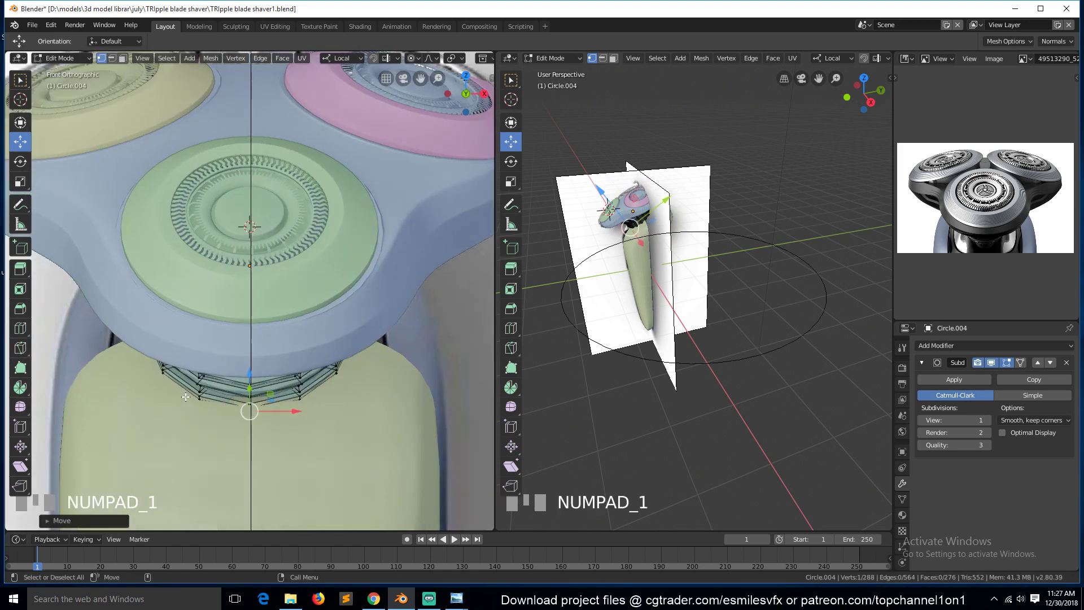
click(163, 366)
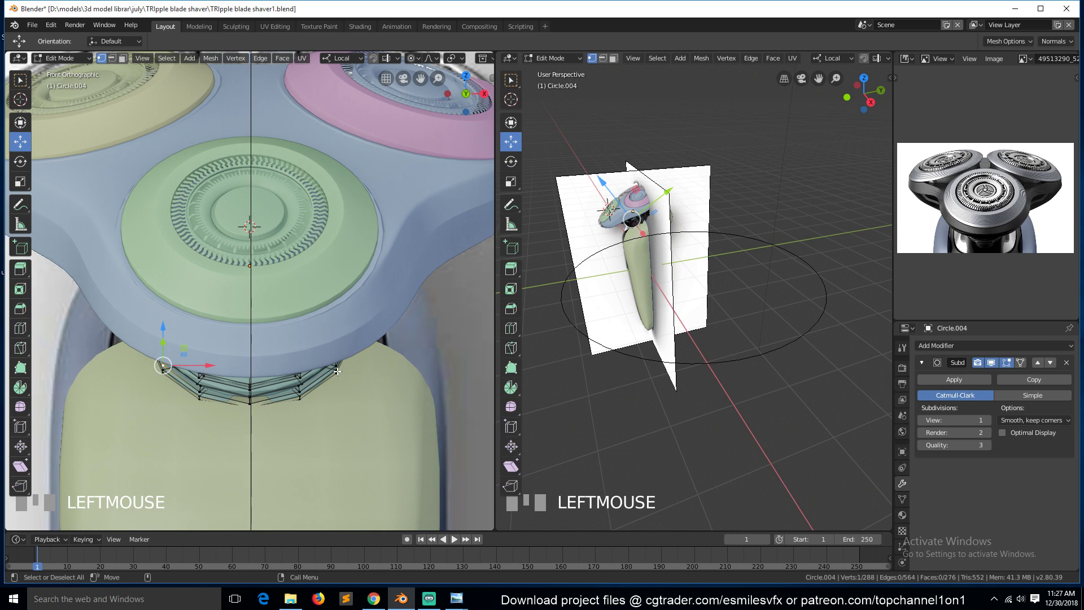
key(KP_3)
key(Tab)
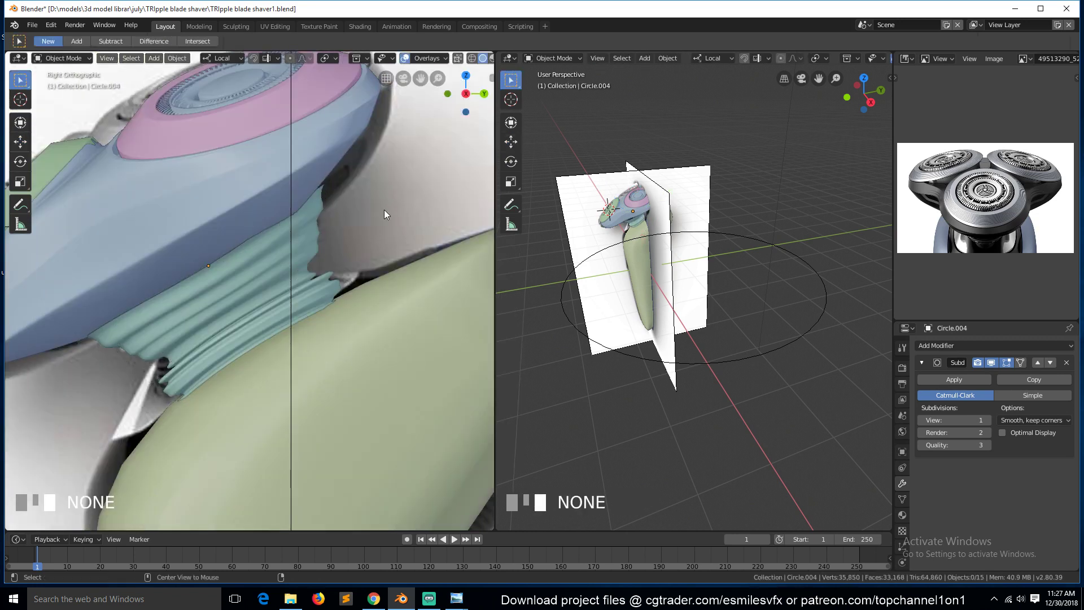
middle_drag(385, 206, 268, 246)
click(343, 185)
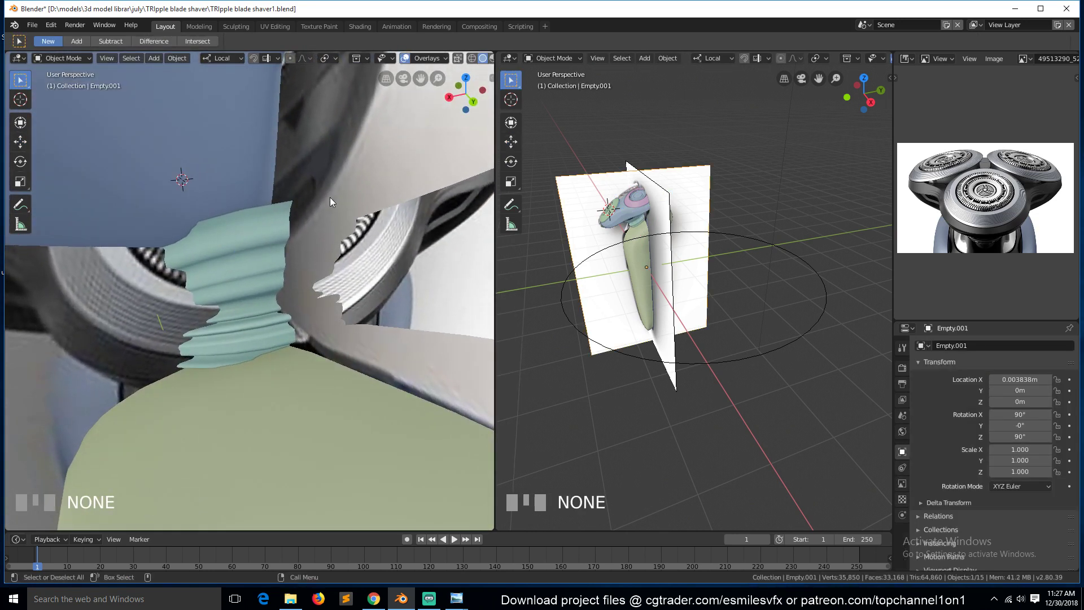
click(230, 268)
shift+click(211, 159)
key(KP_Divide)
key(alt+a)
Edit the collar and raise its rear top rim vertex into the hollow on the head's underside
scroll(350, 338, up, 3)
key(Tab)
key(Tab)
click(350, 364)
key(Tab)
key(shift+grave)
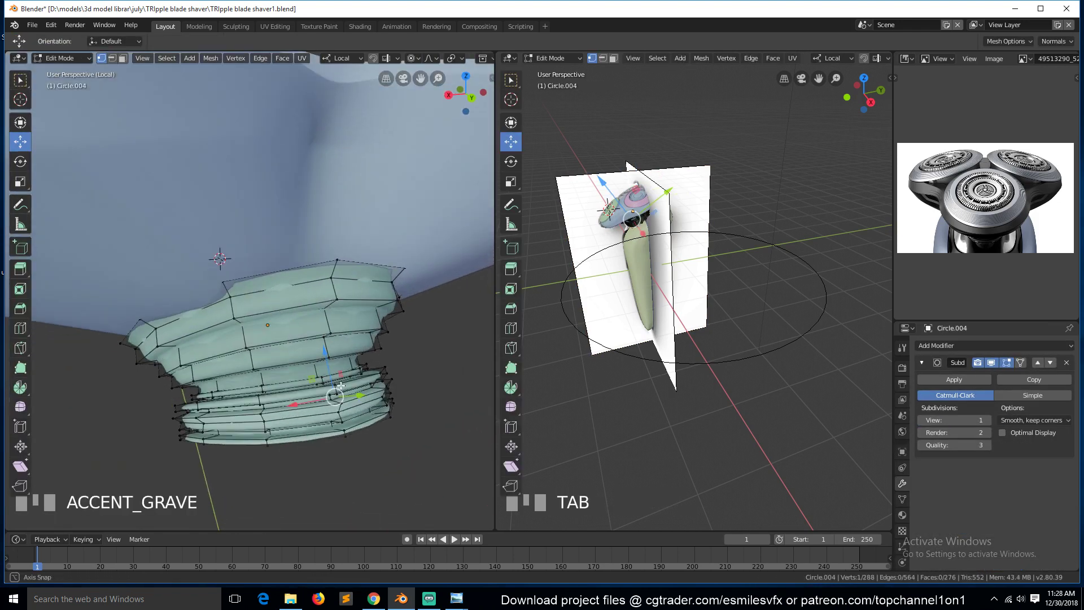
key(grave)
key(alt+a)
click(324, 289)
key(grave)
drag(350, 314, 287, 250)
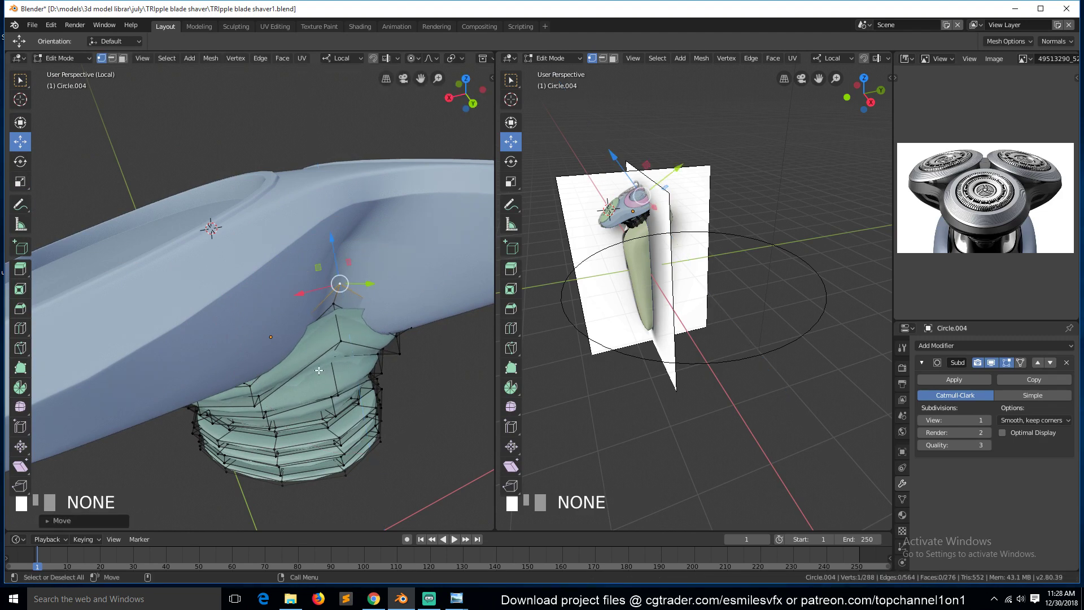
Raise the vertex just below the collar's rear peak and review the smoothed surface from other angles
click(331, 366)
drag(320, 305, 302, 282)
key(grave)
click(308, 365)
scroll(294, 314, up, 2)
click(306, 313)
key(Tab)
key(grave)
middle_drag(363, 320, 315, 289)
key(Tab)
Nudge three vertices along the side of the collar's top rim so the rim meets the head
click(195, 224)
drag(216, 200, 202, 217)
click(300, 247)
drag(310, 219, 306, 224)
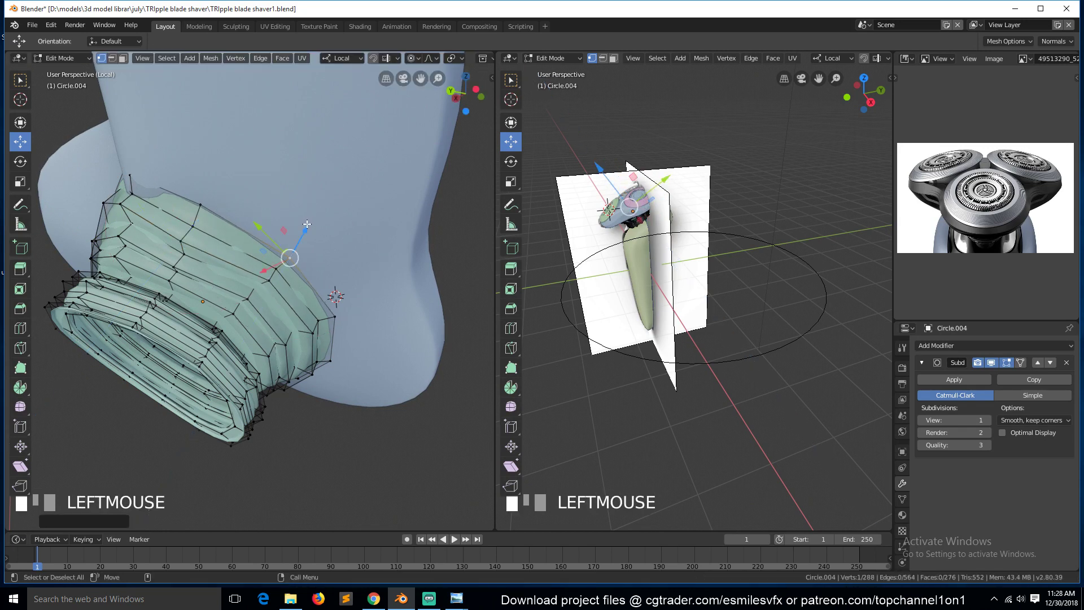
click(120, 184)
drag(137, 157, 139, 160)
Nudge two more top rim vertices around the other side of the collar to fit the head's surface
middle_drag(204, 206, 261, 154)
middle_drag(316, 197, 192, 225)
middle_drag(185, 263, 304, 277)
click(308, 277)
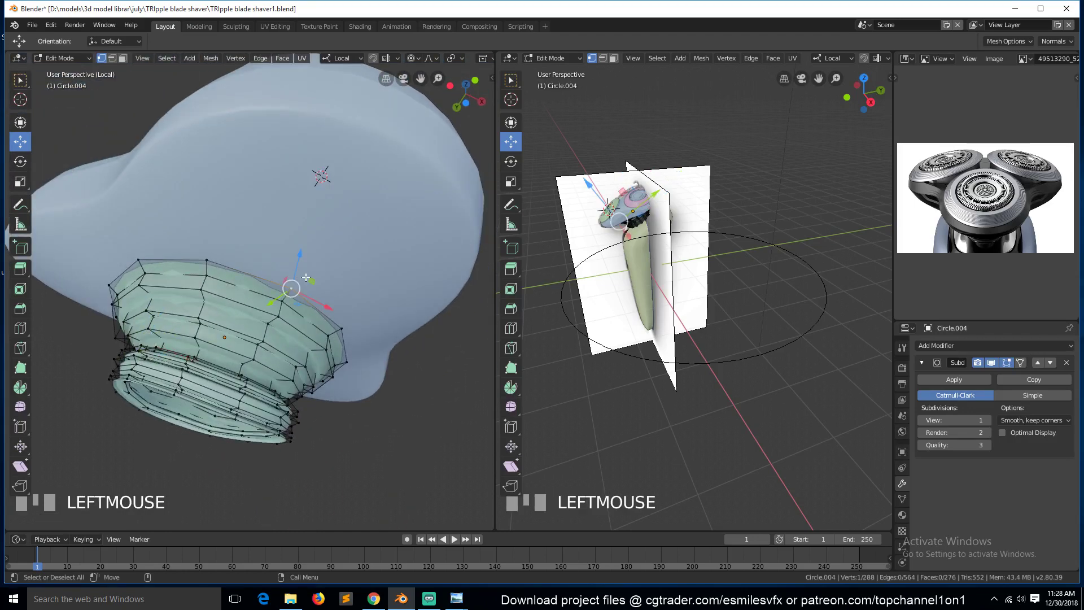
drag(296, 257, 295, 262)
middle_drag(418, 282, 306, 289)
click(335, 284)
drag(325, 257, 329, 264)
Examine the smoothed collar in Object Mode and with its mesh cage where it meets the head
key(Tab)
middle_drag(350, 310, 312, 274)
click(312, 273)
key(Tab)
click(342, 324)
key(Tab)
click(361, 282)
key(Tab)
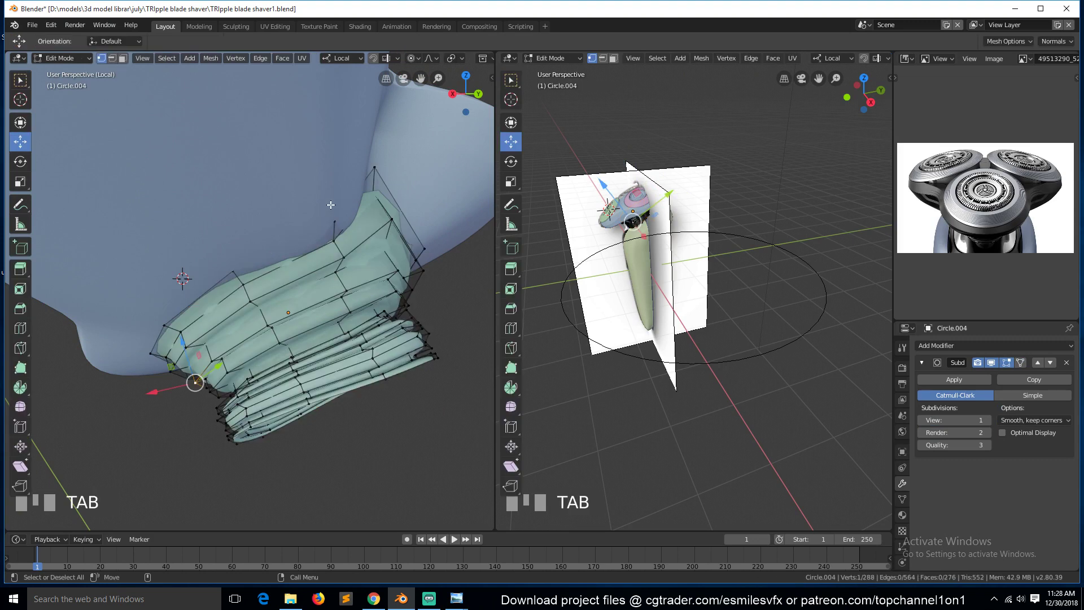
Reposition the side vertex of the collar's top rim beside the rear peak, then slightly lower a vertex in the tiers below
click(328, 212)
drag(311, 184, 224, 237)
middle_drag(357, 195, 321, 194)
click(334, 230)
click(269, 321)
drag(253, 277, 256, 289)
Lower the vertex beneath the rear peak and one in the tier below to even out the folds
click(335, 232)
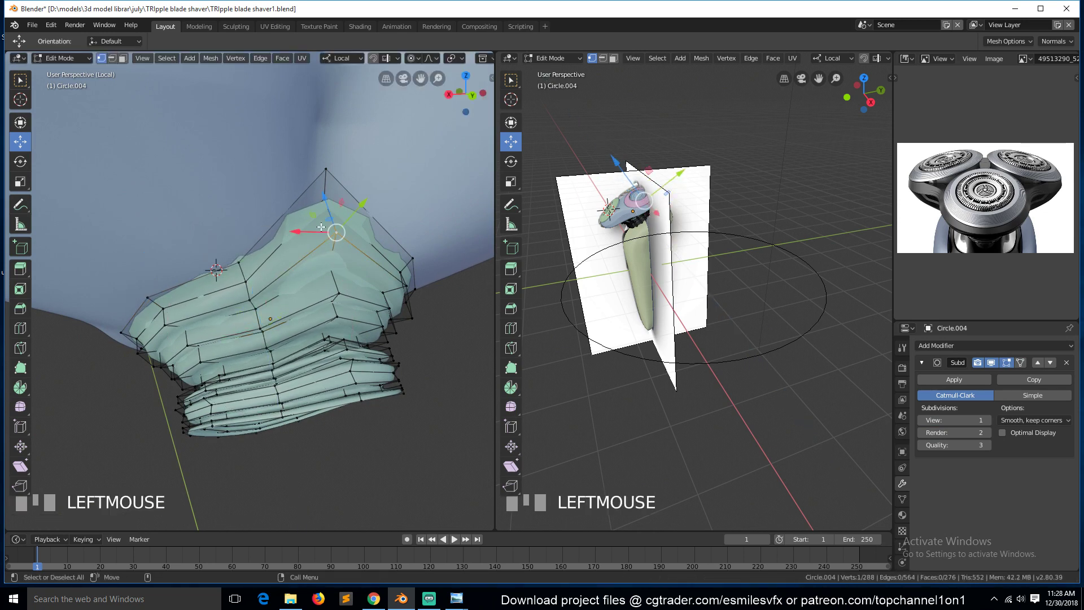
drag(330, 185, 321, 232)
click(318, 325)
drag(309, 286, 314, 306)
Leave Edit Mode, exit local view, return to the side view, and save the file
key(Tab)
key(alt+a)
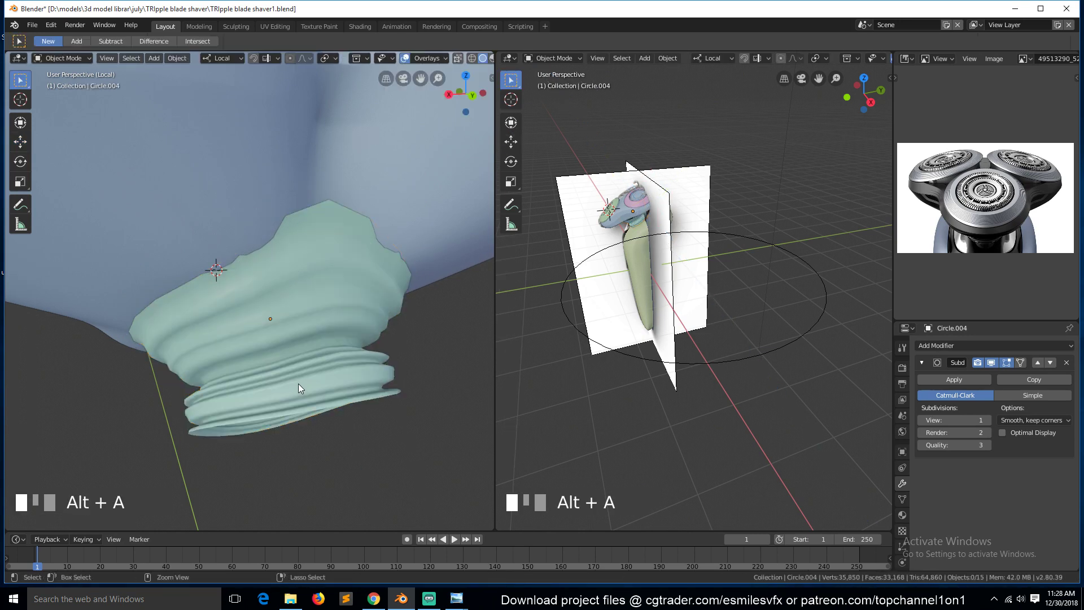
key(ctrl+s)
key(KP_Divide)
key(alt+a)
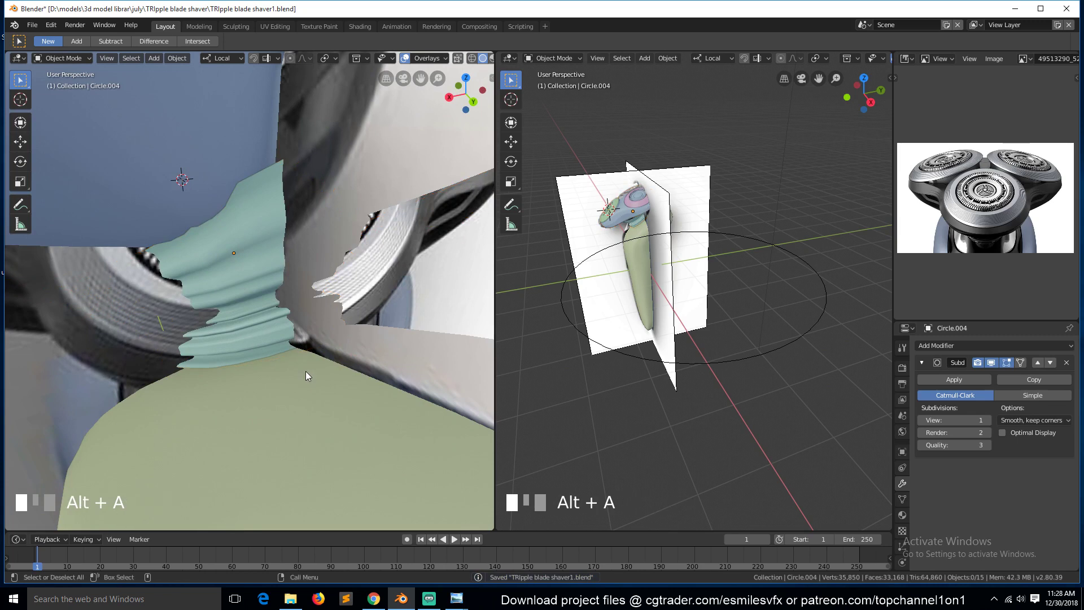
key(KP_1)
key(KP_3)
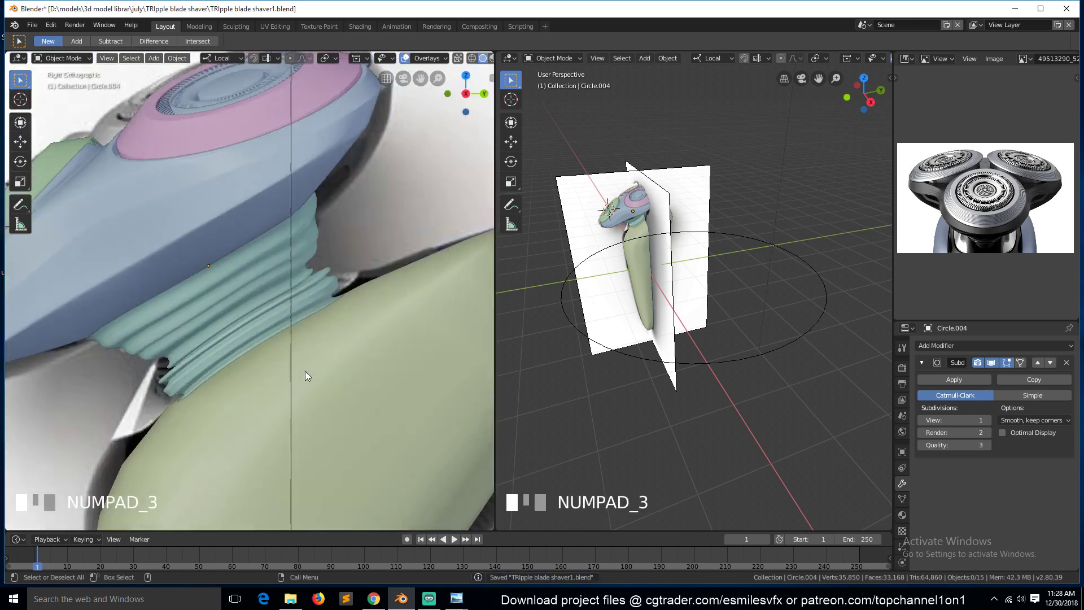
scroll(304, 370, down, 2)
key(ctrl+s)
Examine how the ribbed collar joins the blade head and handle across the whole shaver
key(grave)
middle_drag(331, 365, 377, 385)
click(392, 349)
click(270, 400)
shift+click(245, 328)
shift+click(242, 272)
scroll(292, 265, down, 5)
click(346, 288)
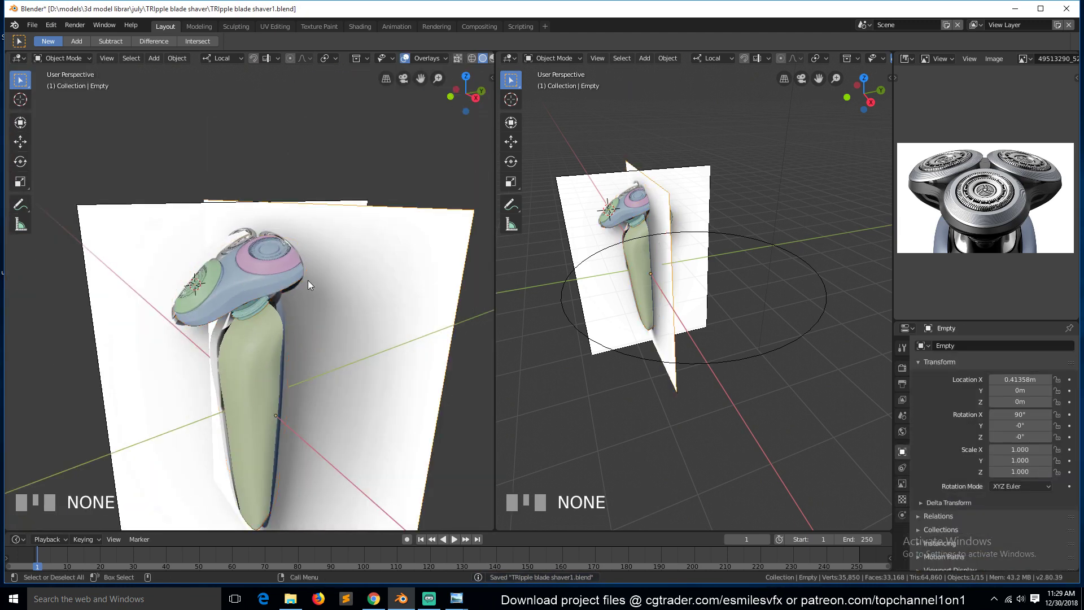
Hide both reference image empties so only the shaver model shows in the viewports, and save the file
key(h)
click(142, 233)
key(h)
middle_drag(264, 242, 357, 245)
key(ctrl+s)
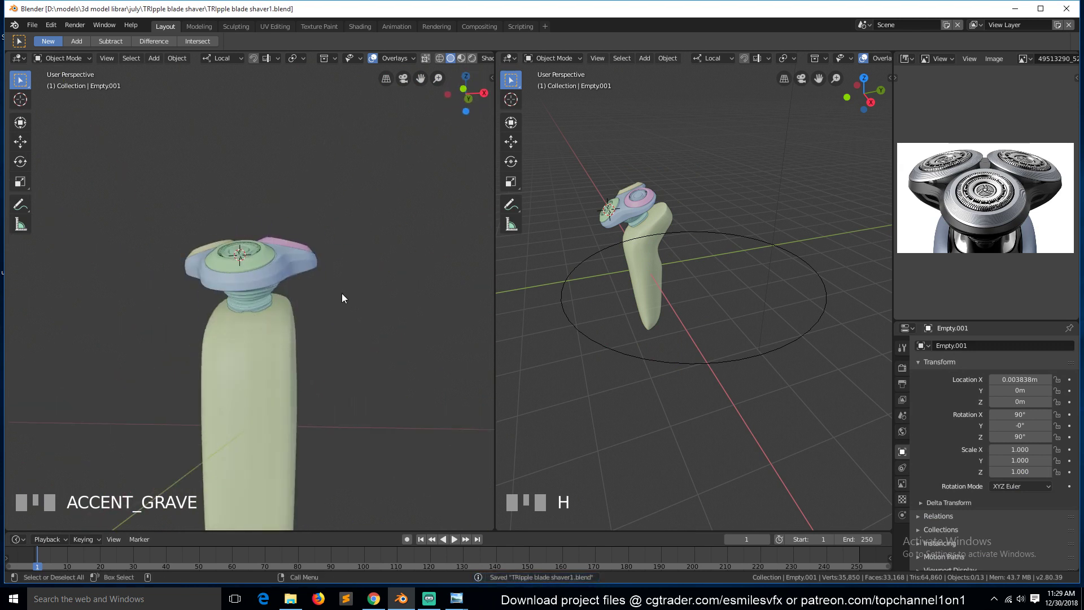
Switch the reference image to the full front view of the Philips shaver and enlarge it for comparison
click(1023, 59)
click(977, 95)
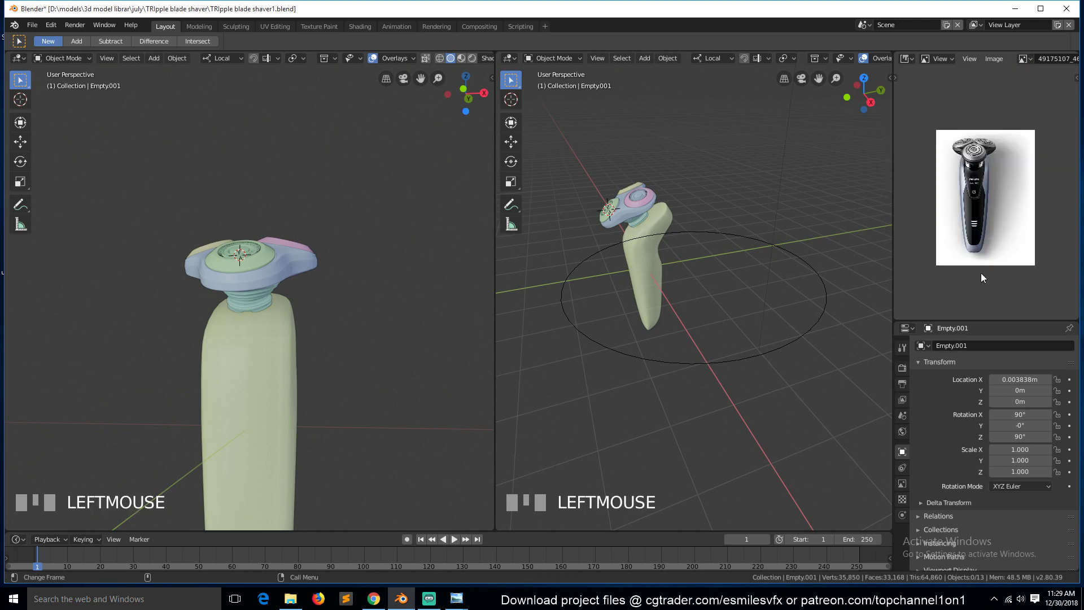
scroll(982, 278, up, 1)
scroll(938, 171, up, 1)
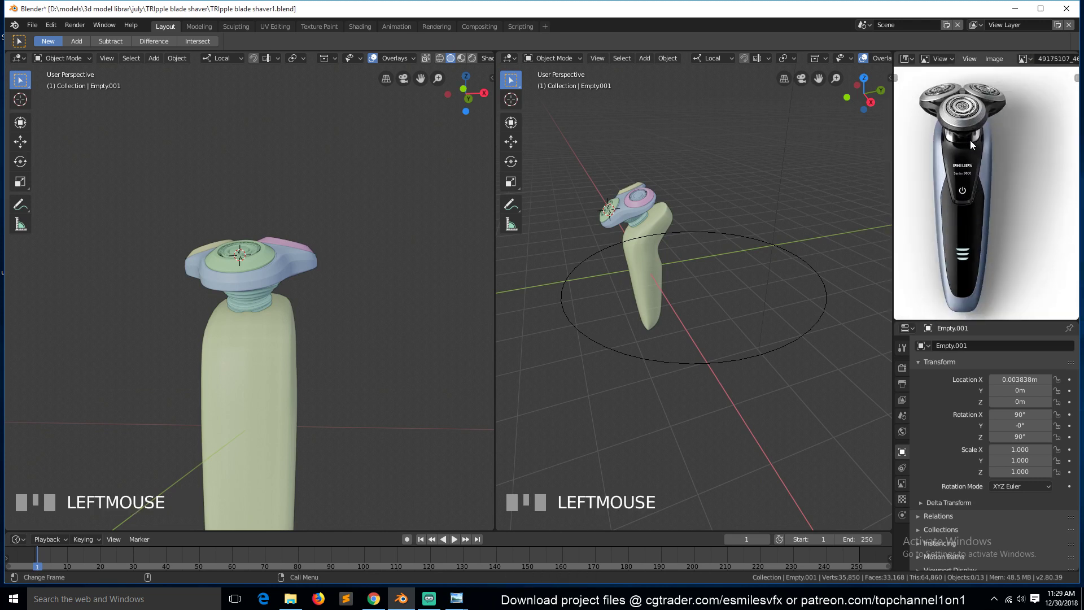